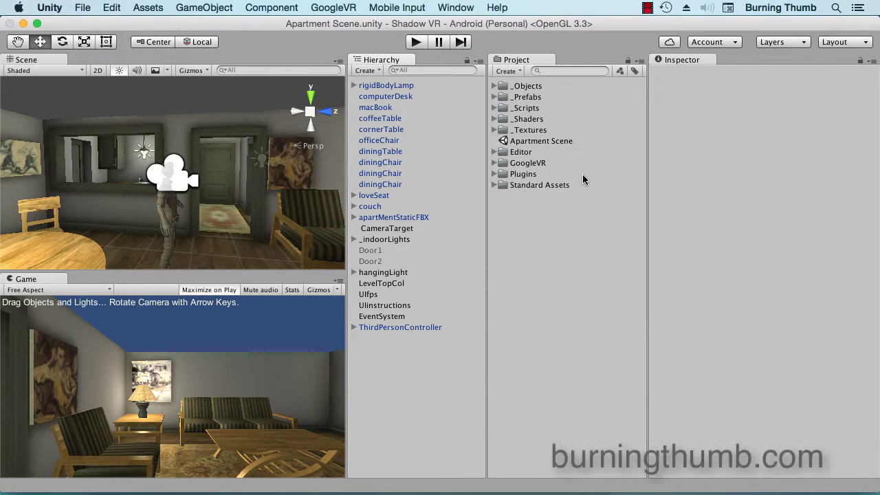
Step: Add a Rigidbody (mass 1, gravity enabled) to the couch alongside its Box Collider
click(415, 206)
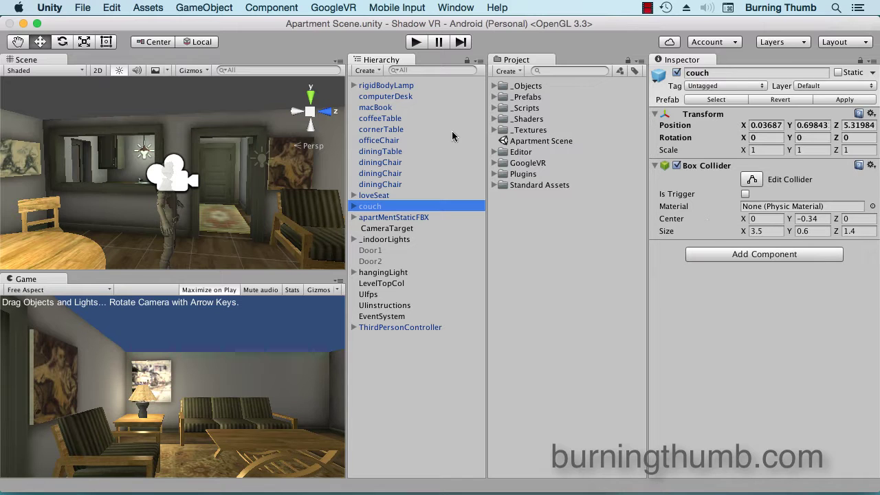
click(267, 9)
mouse_move(275, 63)
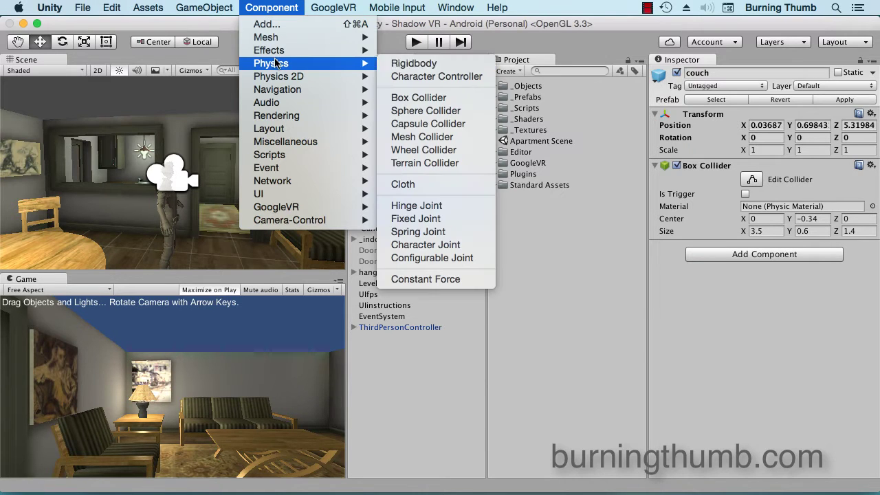
click(405, 63)
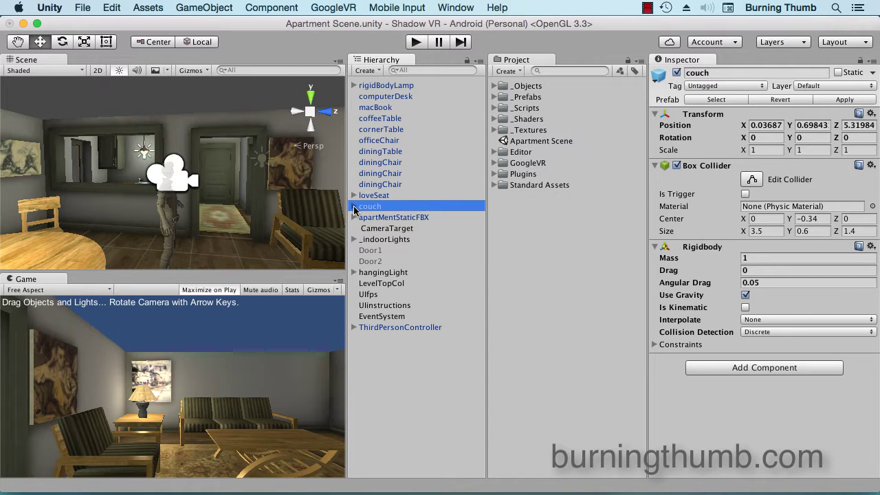
click(354, 207)
Step: Inspect the couch's mesh parts polySurface280 and polySurface281
click(407, 217)
click(408, 229)
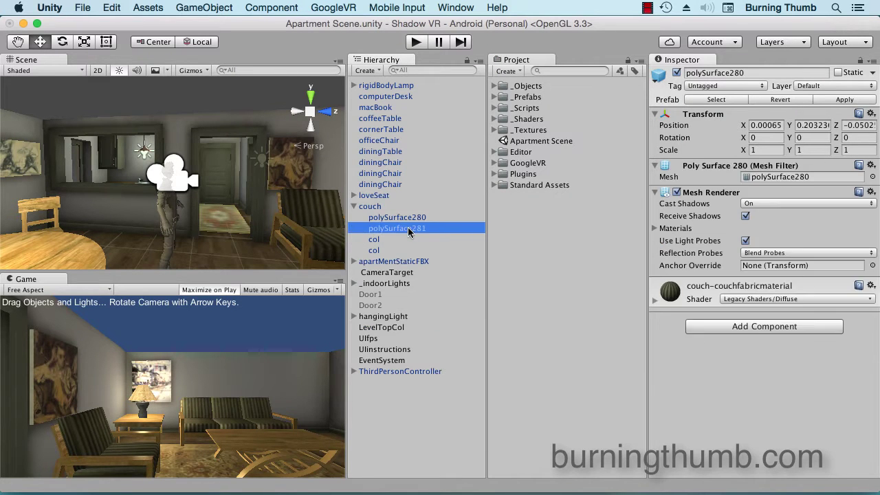
click(408, 217)
click(409, 229)
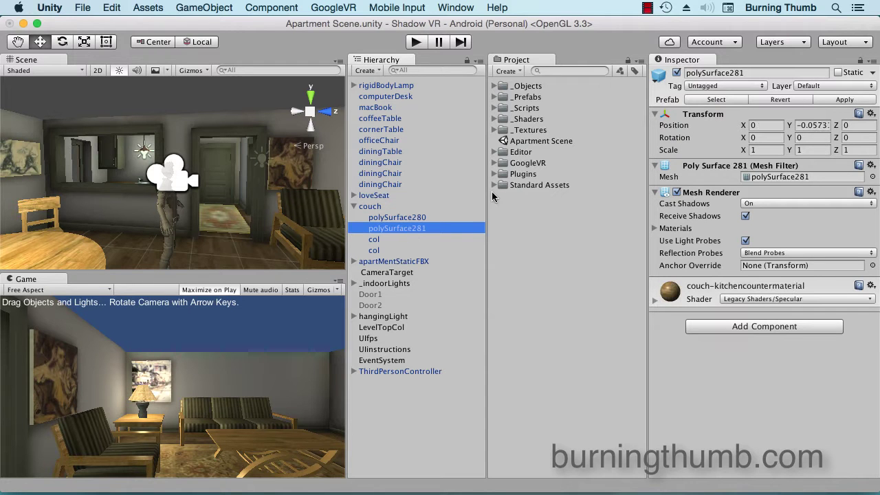
Step: Attach the GazeHighlight script from _Scripts to polySurface280 and polySurface281
click(495, 108)
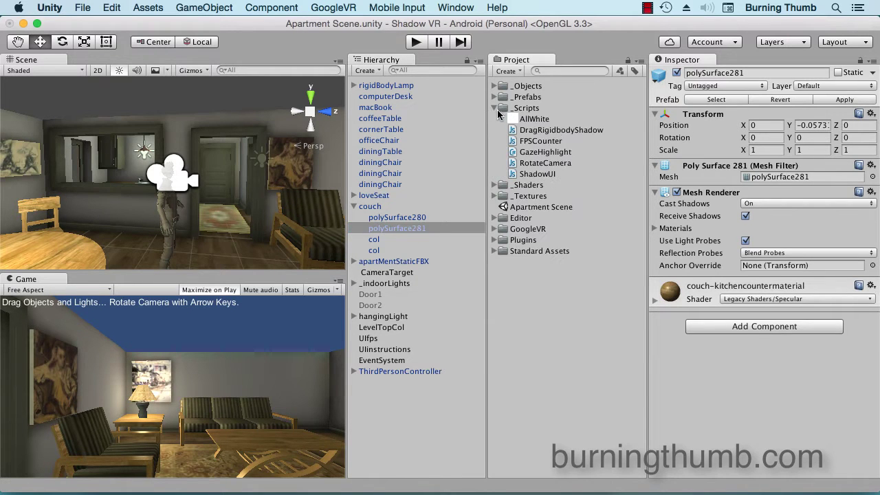
click(543, 153)
drag(544, 154, 443, 220)
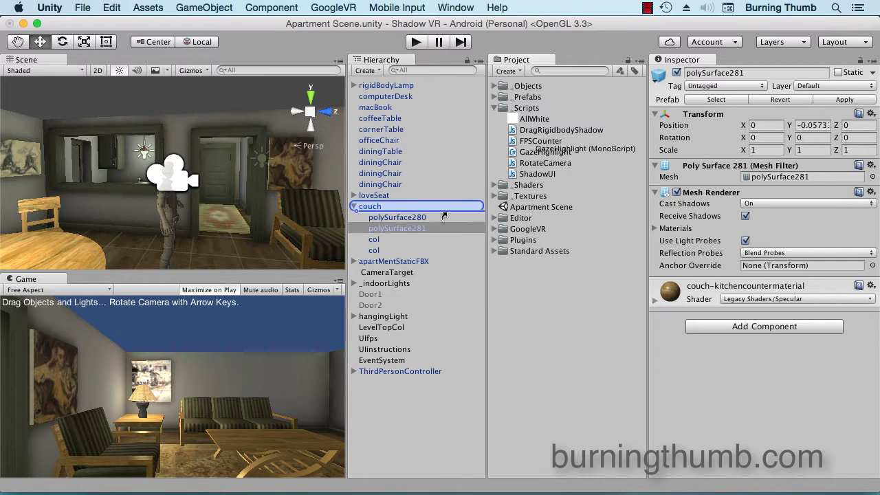
drag(543, 152, 434, 229)
click(426, 217)
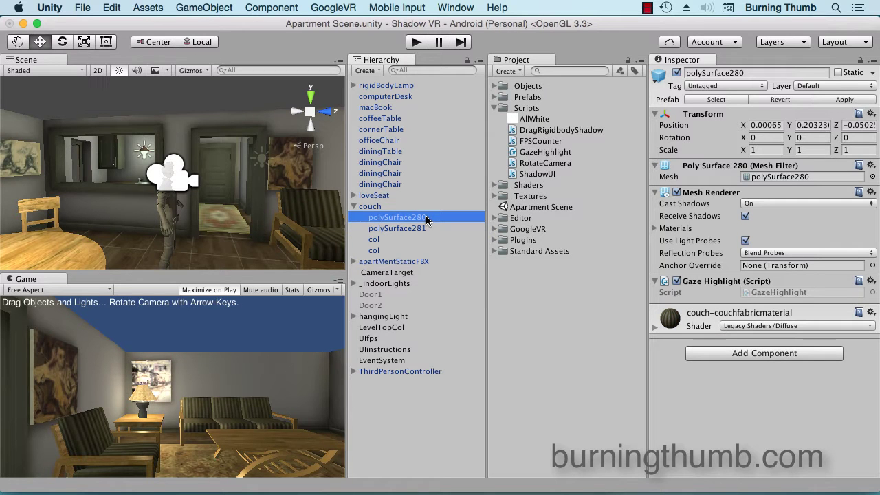
click(426, 230)
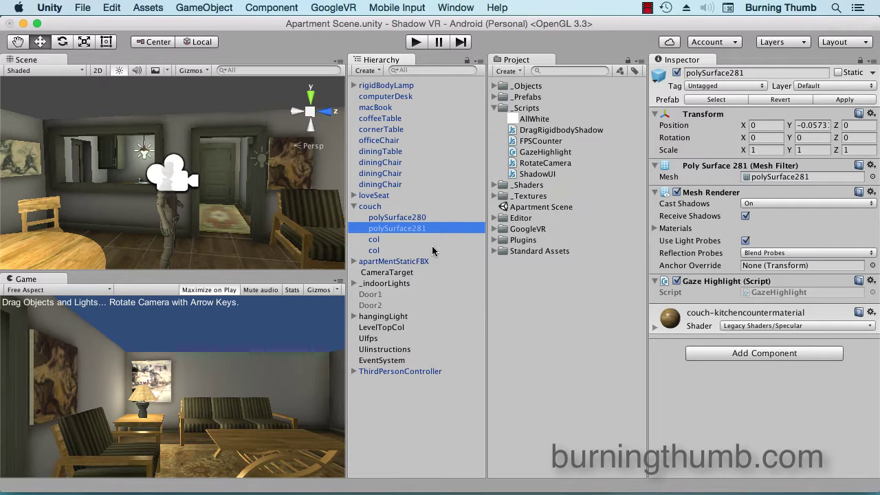
click(404, 195)
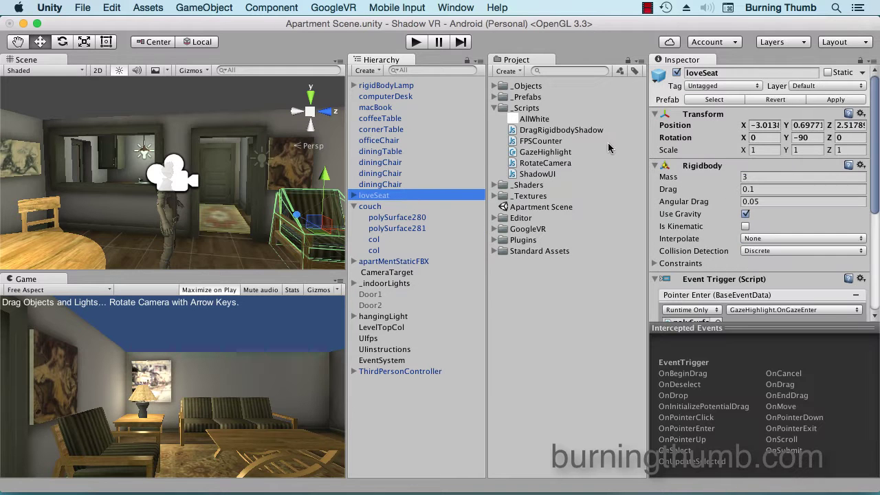
Step: Copy the loveSeat's Event Trigger component
scroll(730, 262, down, 1)
scroll(730, 261, down, 4)
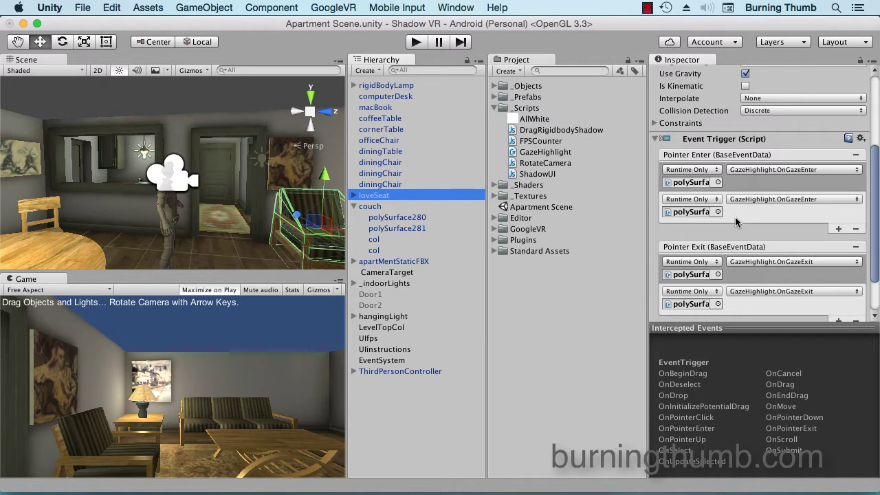
click(861, 139)
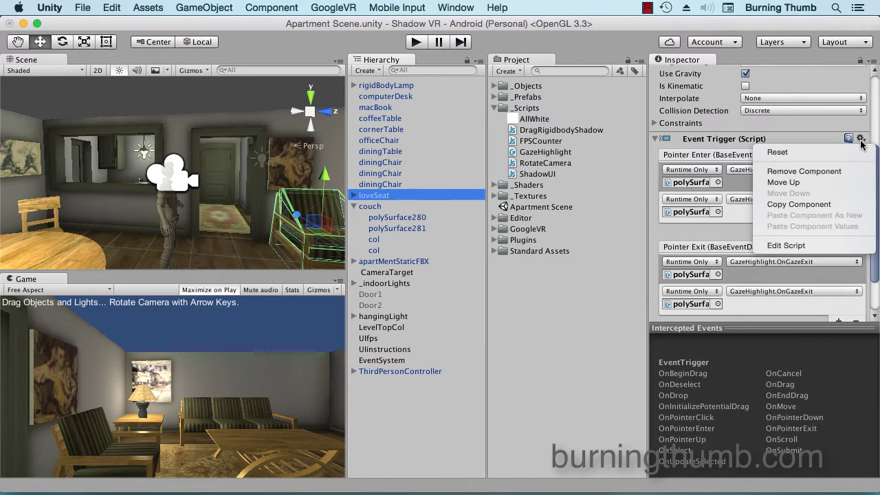
click(849, 205)
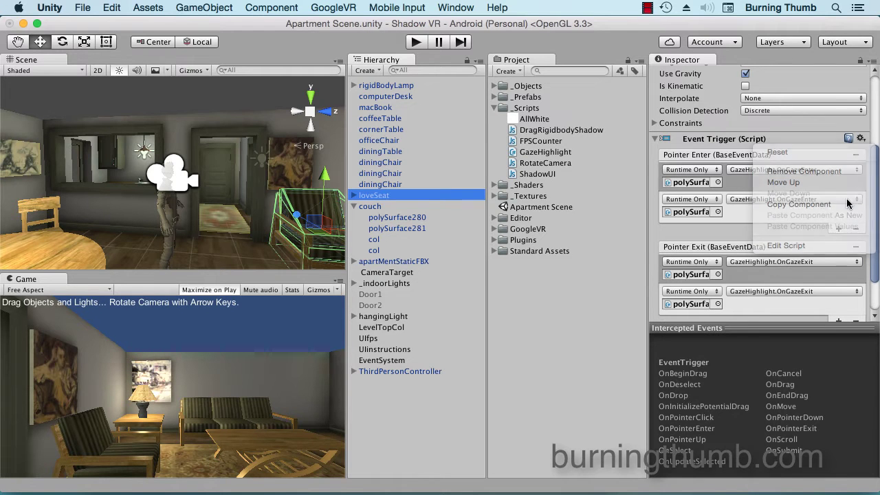
Step: Paste the Event Trigger onto the couch as a new component below its Rigidbody
click(390, 207)
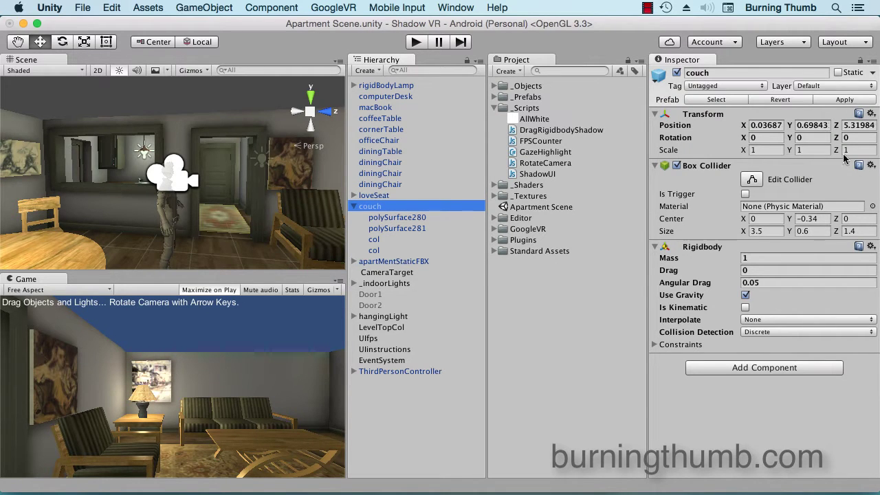
click(871, 247)
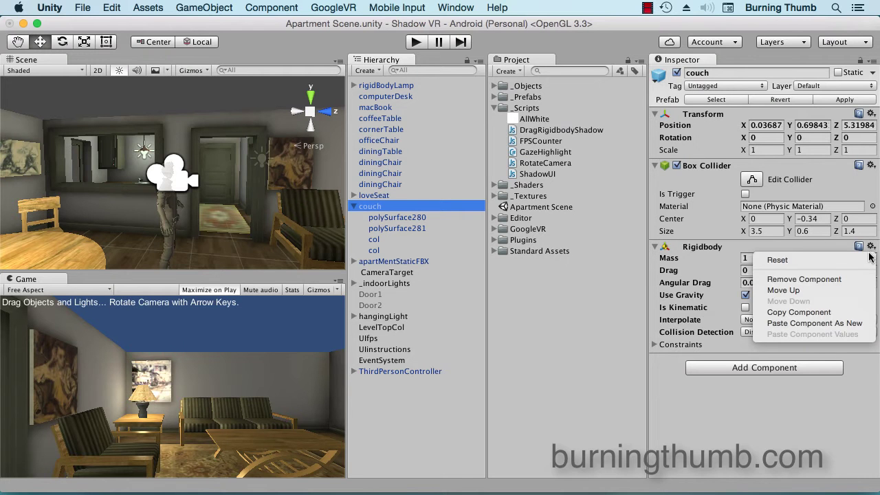
click(868, 328)
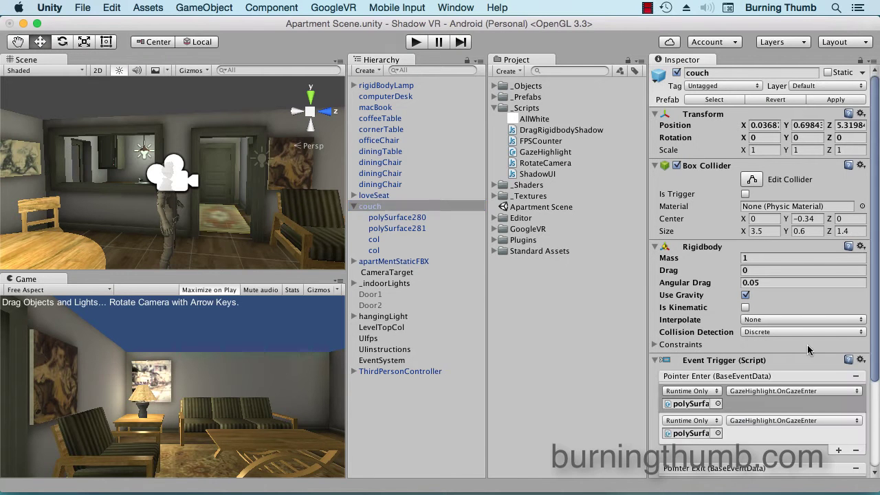
scroll(796, 375, down, 2)
scroll(794, 379, down, 5)
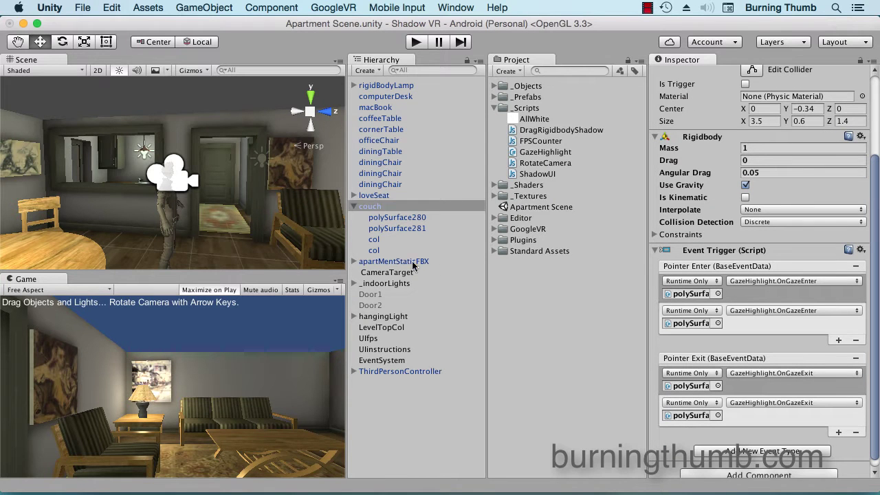
click(389, 219)
Step: Target polySurface280 and polySurface281 in the couch's two Pointer Enter and two Pointer Exit entries
drag(389, 218, 685, 297)
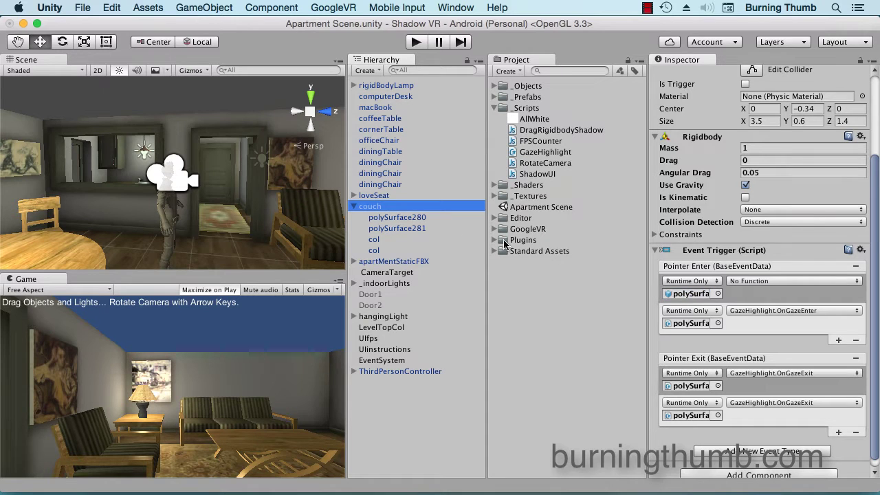
drag(415, 231, 693, 324)
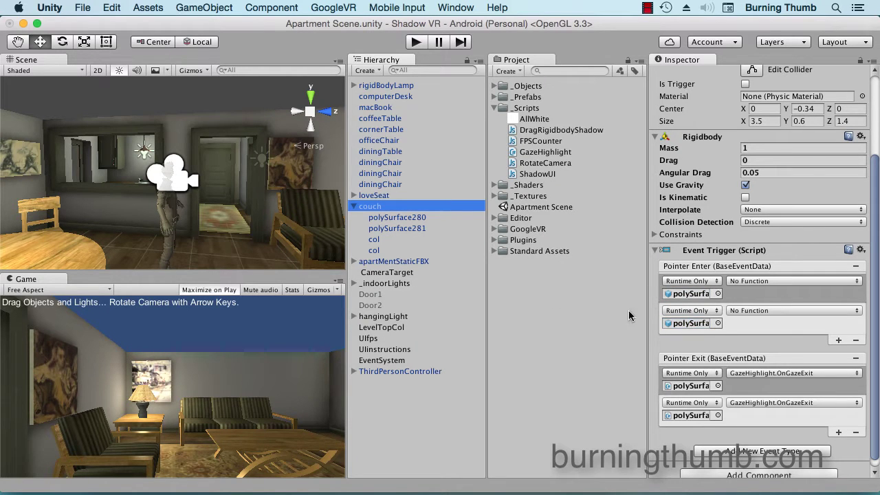
drag(394, 220, 690, 386)
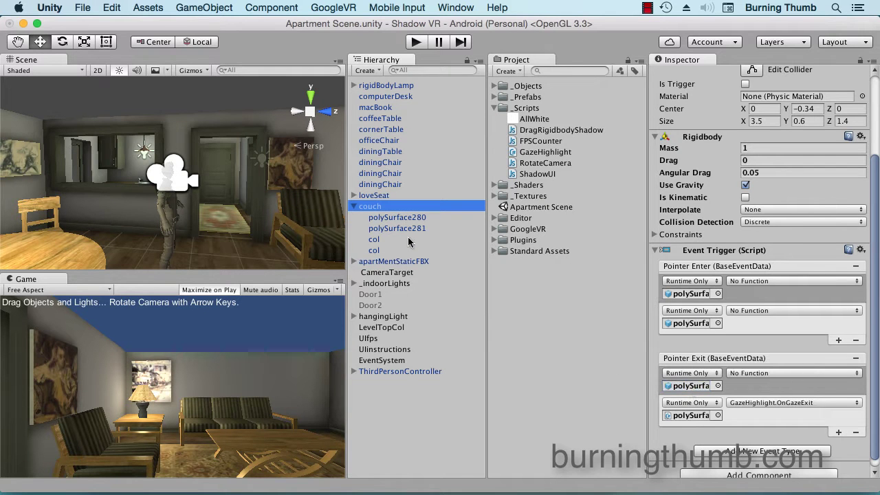
mouse_move(405, 229)
mouse_down()
mouse_move(642, 398)
mouse_move(691, 415)
mouse_up()
Step: Set both couch Pointer Enter entries to call GazeHighlight.OnGazeEnter
click(775, 280)
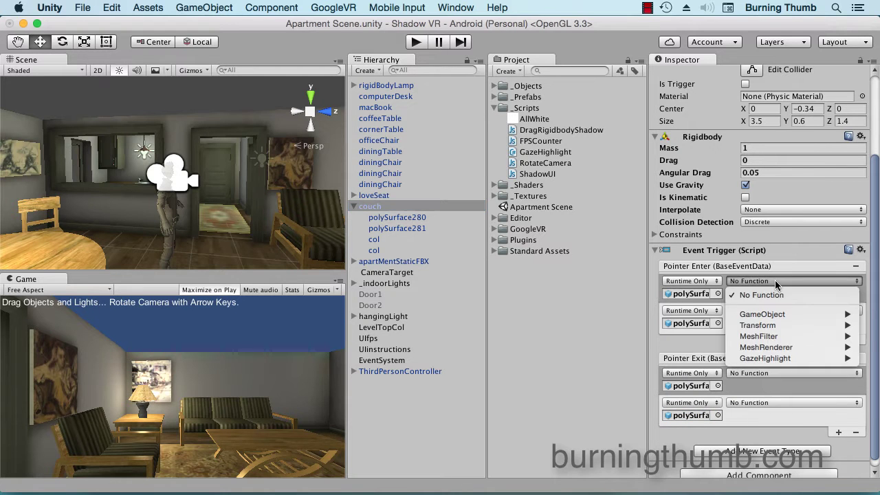
mouse_move(733, 361)
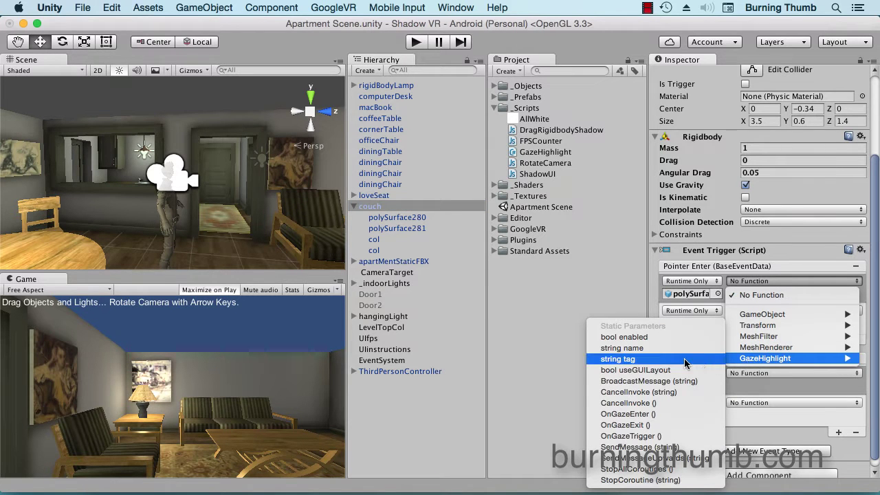
click(681, 414)
click(766, 310)
mouse_move(741, 381)
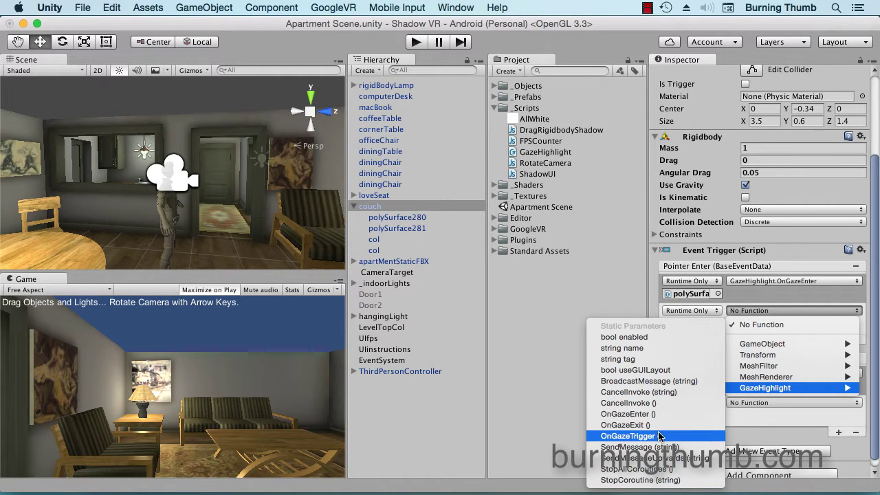
click(658, 413)
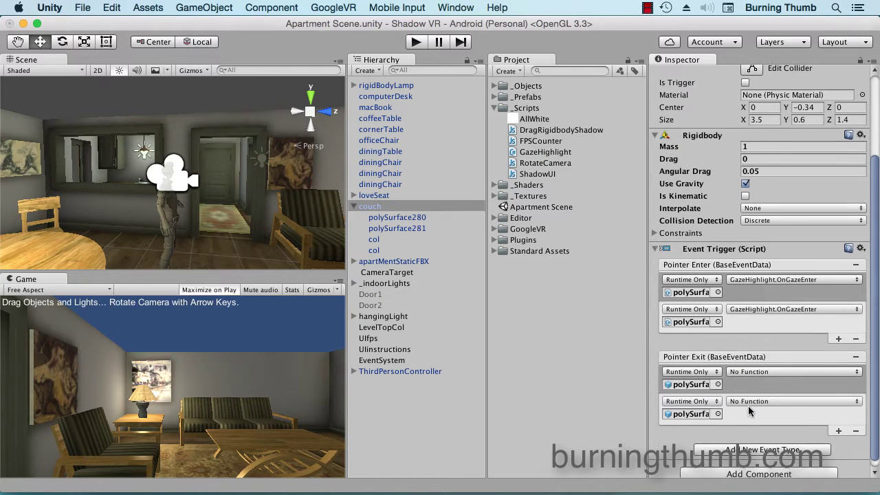
Step: Set both couch Pointer Exit entries to call GazeHighlight.OnGazeExit
scroll(750, 411, down, 1)
click(781, 363)
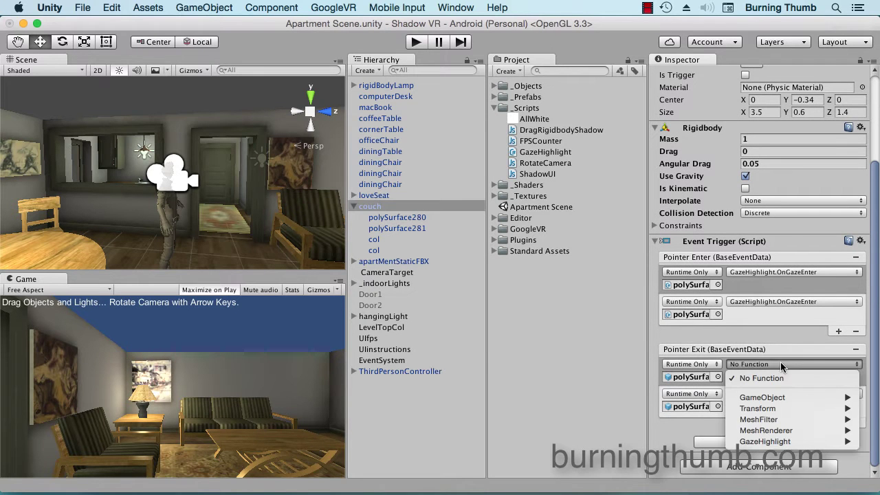
mouse_move(790, 432)
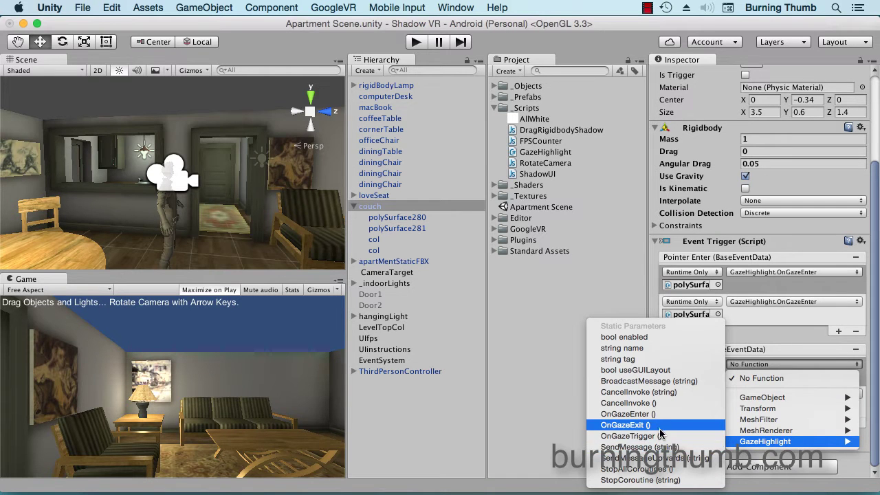
click(659, 425)
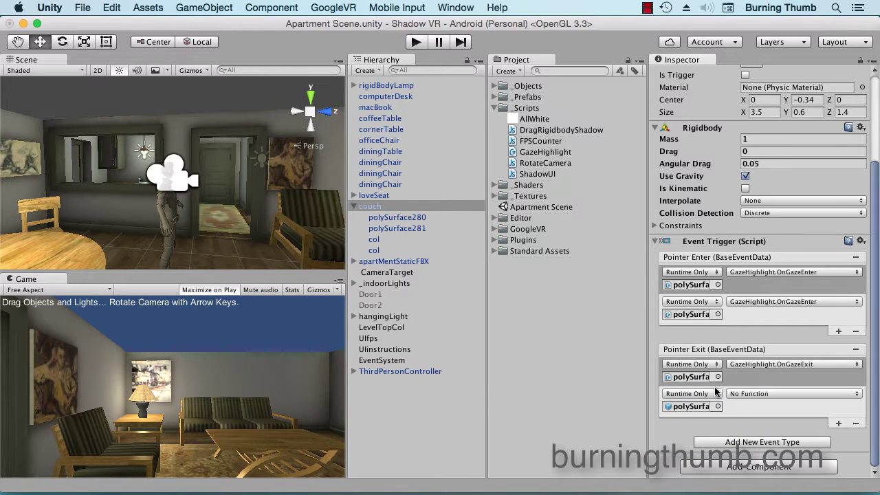
click(750, 394)
mouse_move(761, 449)
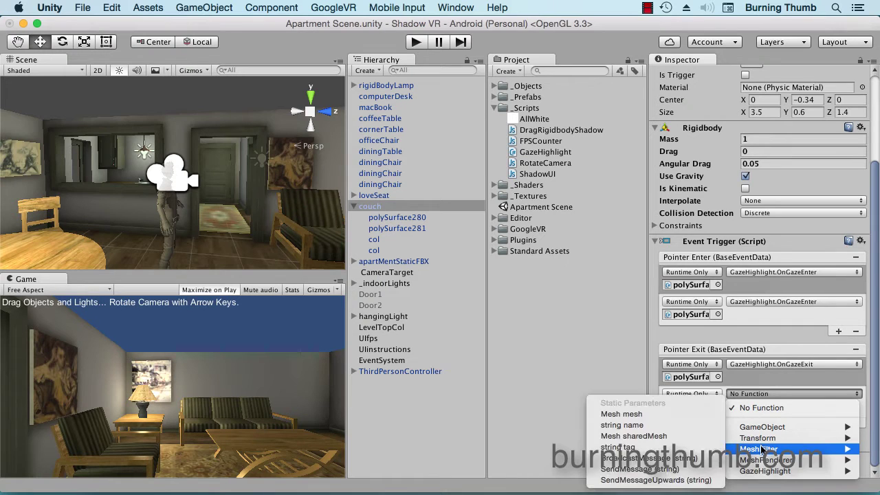
mouse_move(765, 471)
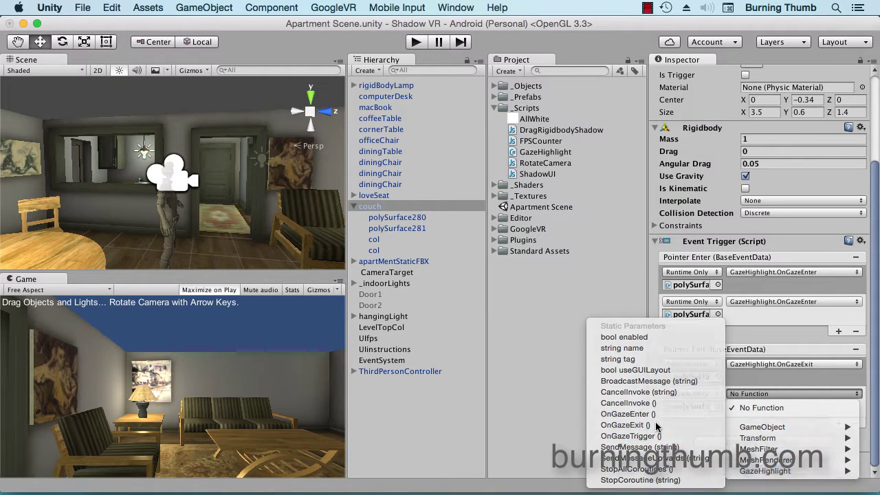
click(656, 426)
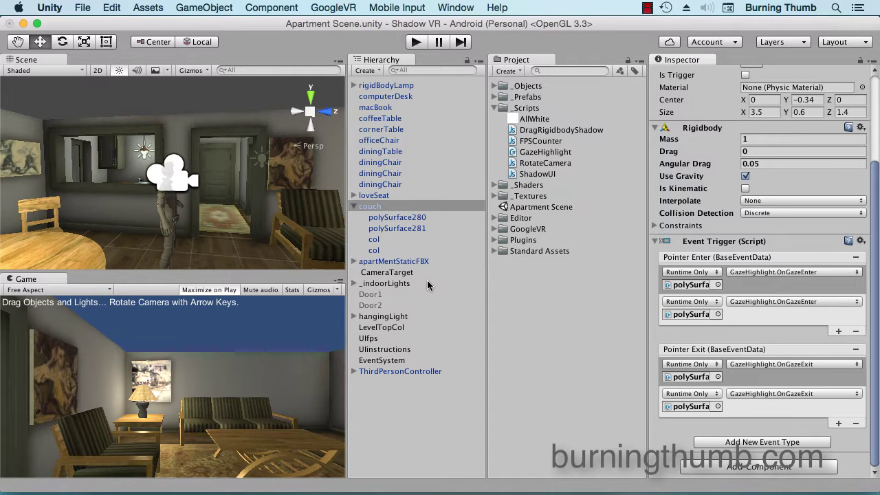
Step: Paste the copied Event Trigger onto rigidBodyLamp as a new component below its Rigidbody
click(353, 85)
click(378, 86)
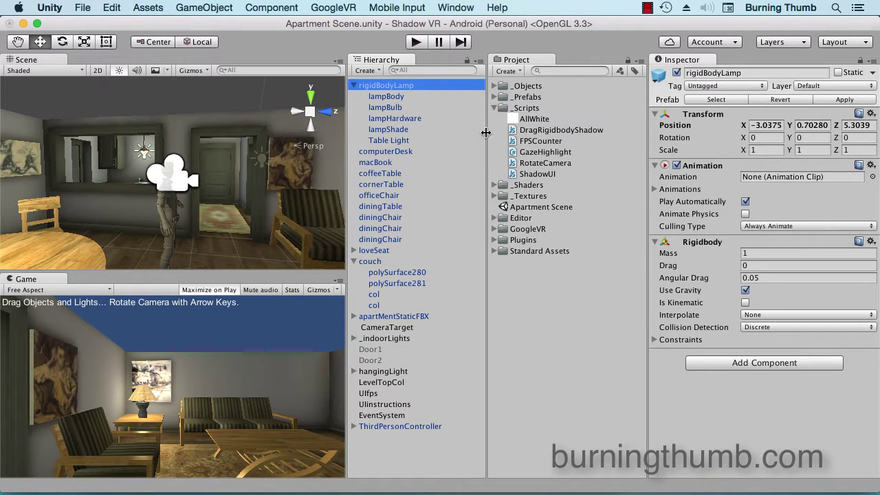
click(872, 242)
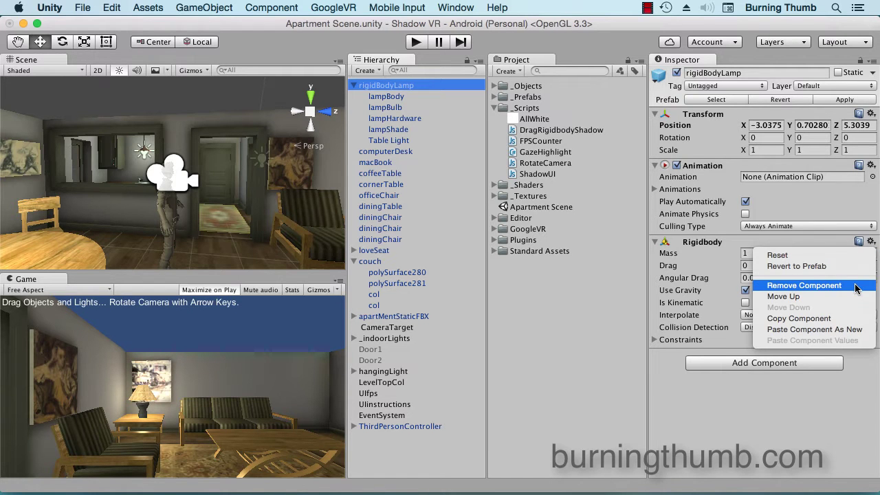
click(856, 330)
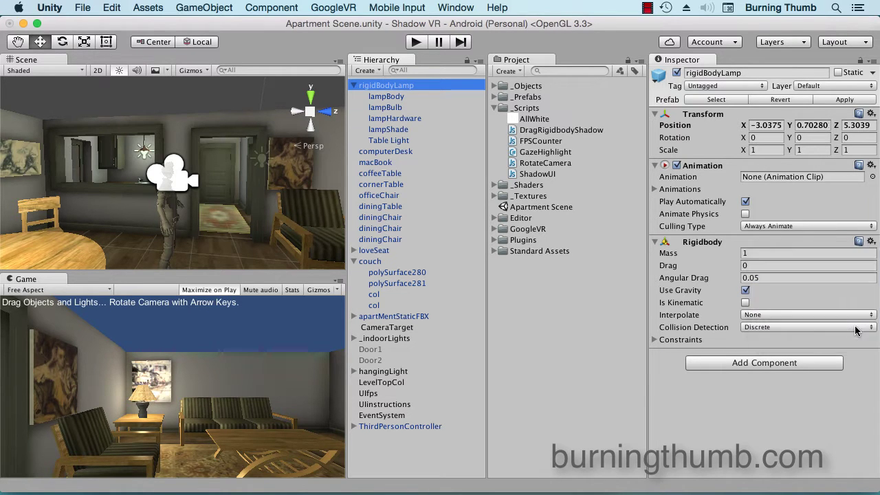
scroll(798, 378, down, 3)
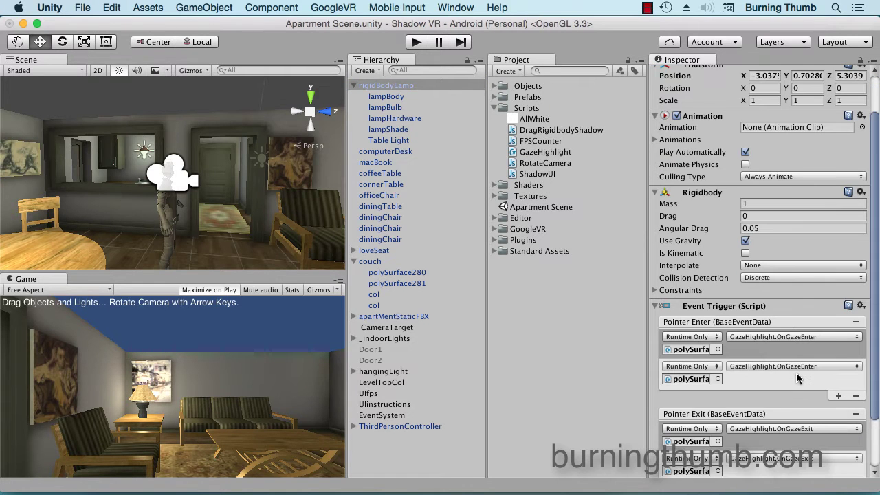
scroll(798, 378, down, 1)
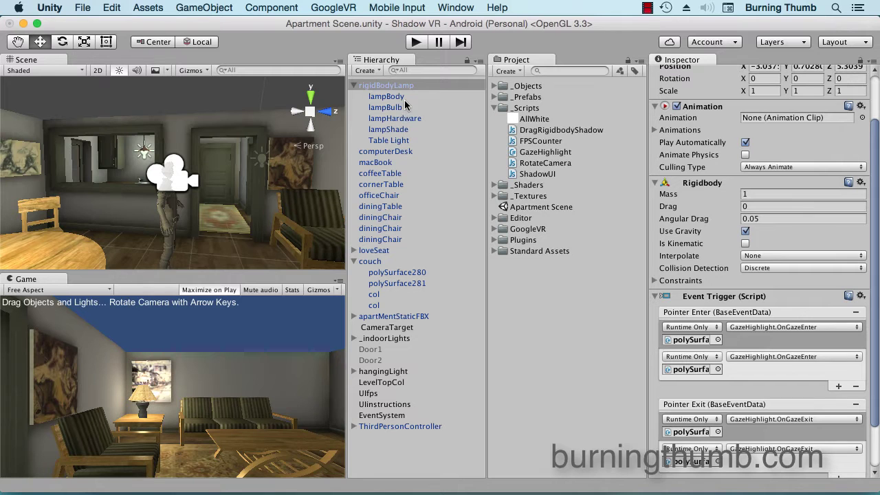
Step: Attach GazeHighlight to lampBody and lampShade and make them the lamp's Pointer Enter and Exit targets
drag(554, 152, 400, 100)
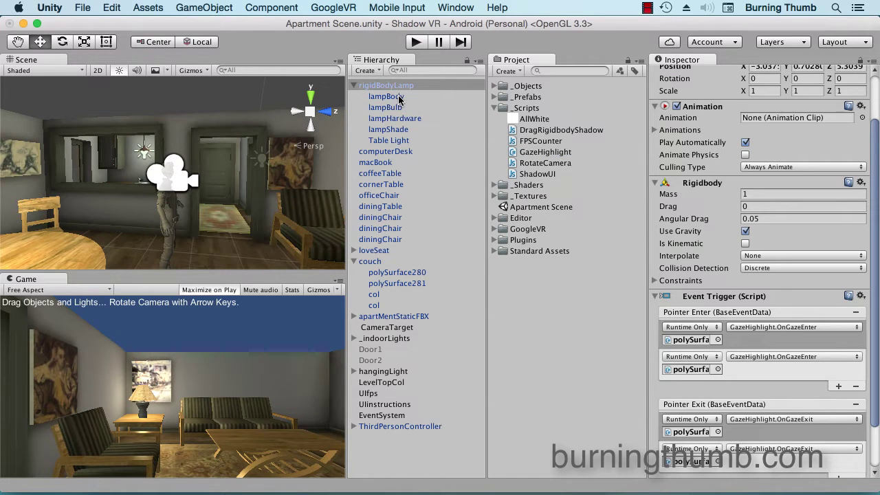
drag(556, 153, 405, 131)
drag(400, 101, 694, 341)
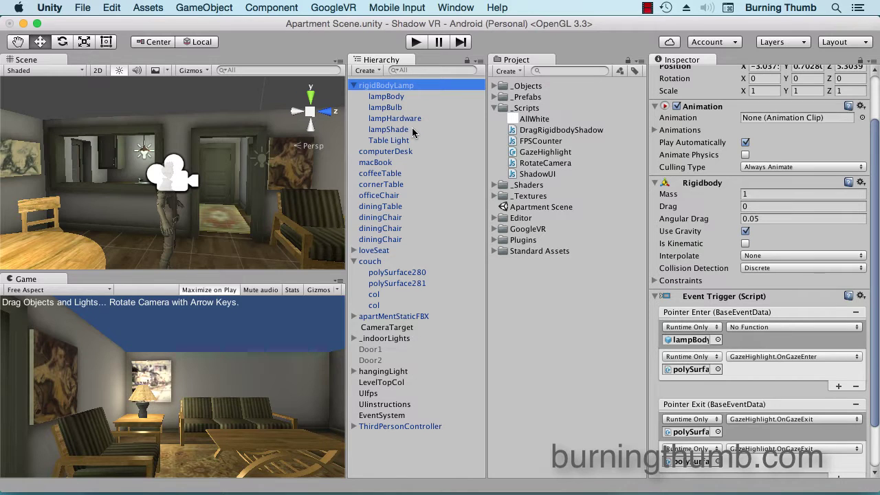
drag(407, 132, 677, 362)
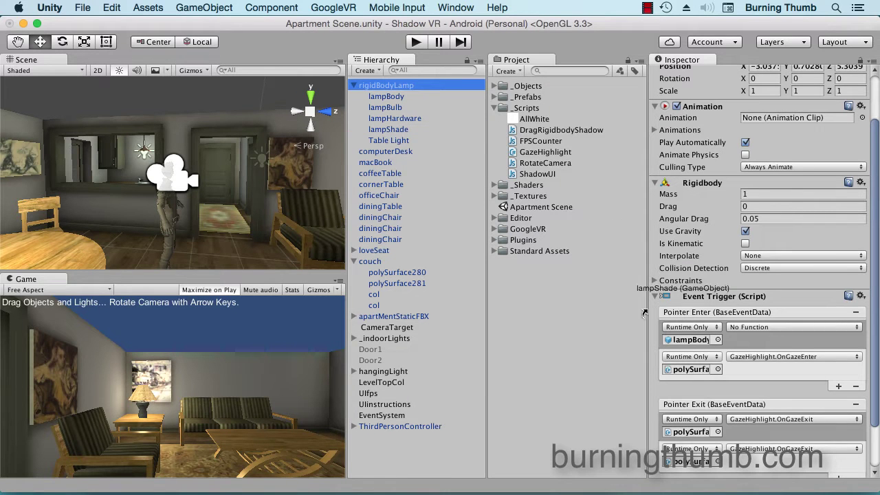
drag(678, 362, 681, 365)
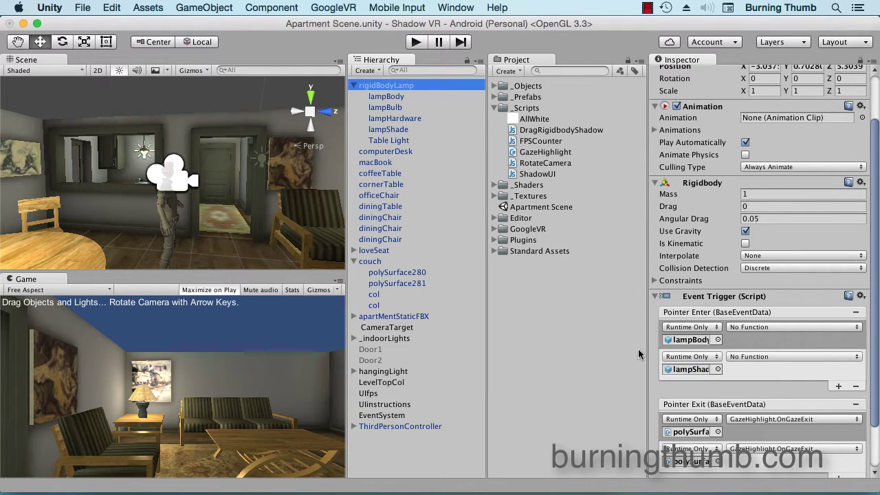
drag(395, 102, 681, 434)
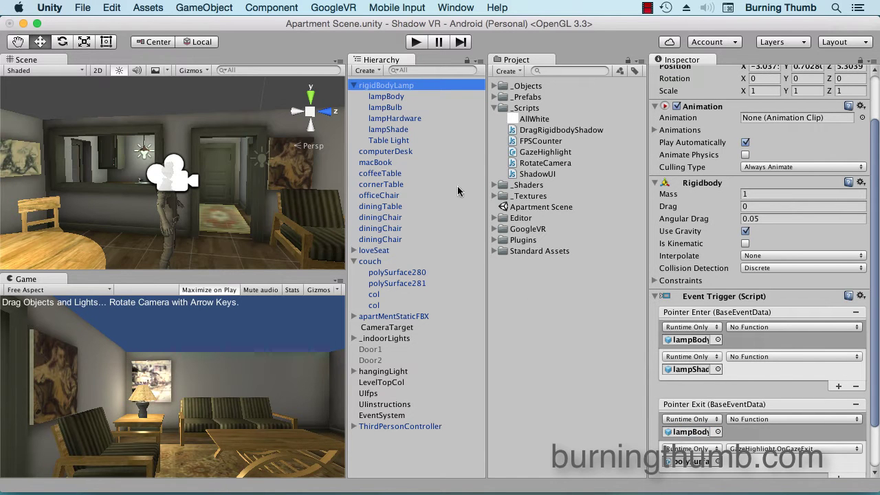
drag(409, 130, 692, 465)
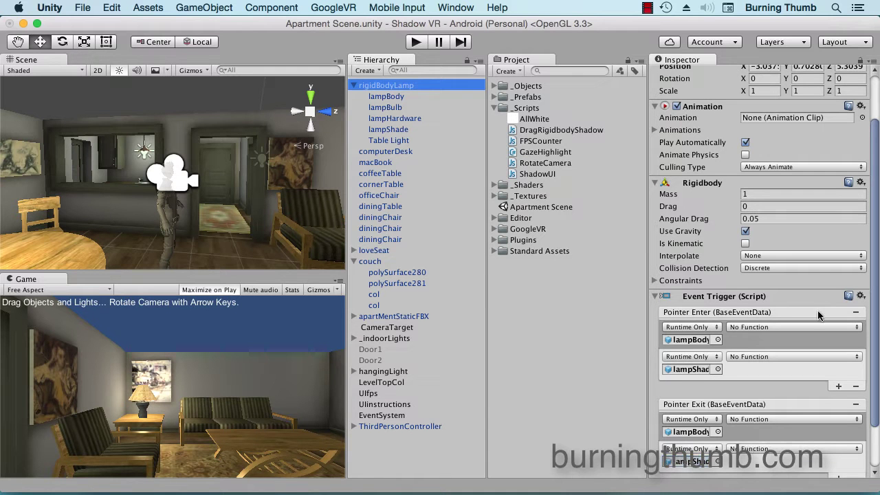
Step: Set both lamp Pointer Enter entries to call GazeHighlight.OnGazeEnter
click(804, 326)
mouse_move(763, 415)
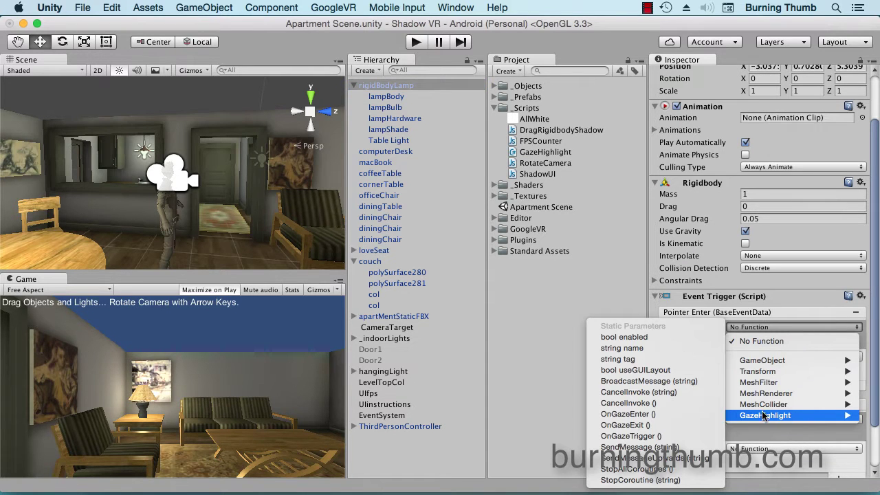
click(675, 415)
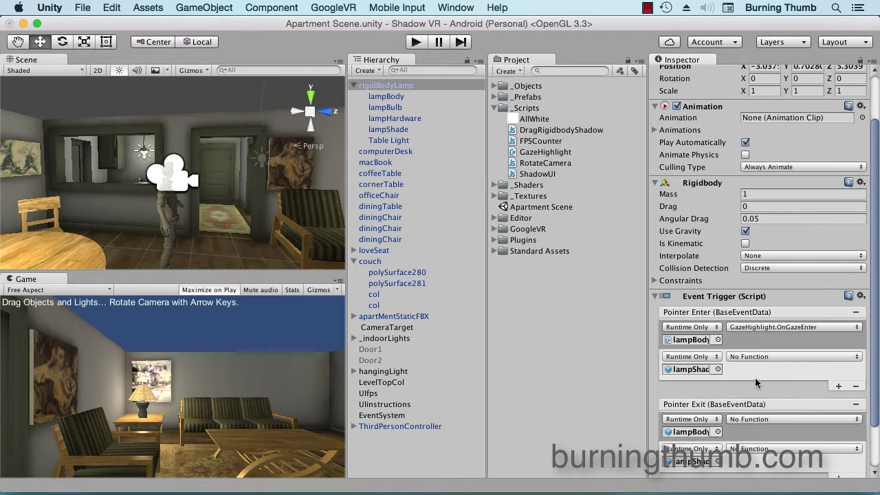
click(767, 355)
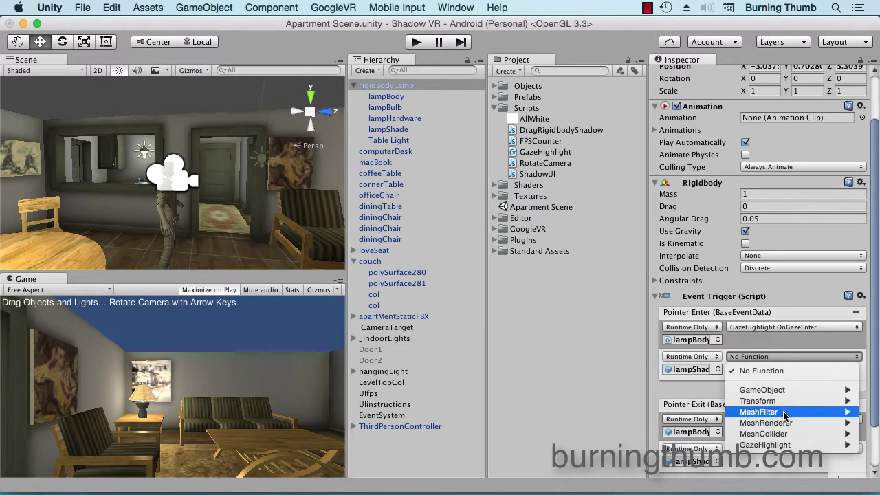
mouse_move(791, 436)
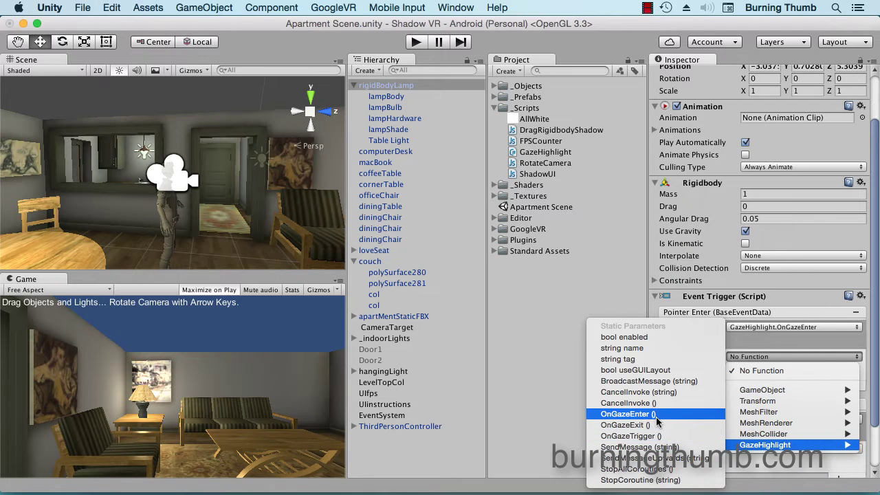
click(656, 414)
Step: Set both lamp Pointer Exit entries to call GazeHighlight.OnGazeExit
scroll(723, 379, down, 2)
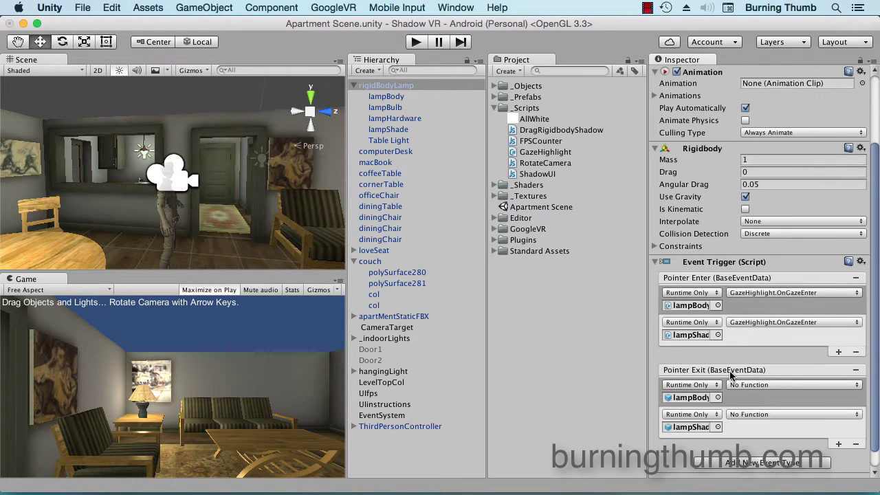
click(777, 384)
mouse_move(770, 473)
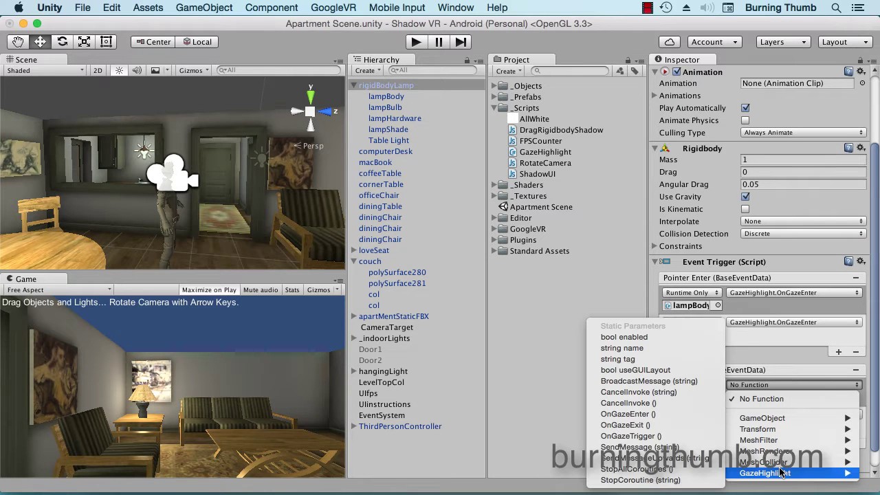
click(642, 425)
click(782, 414)
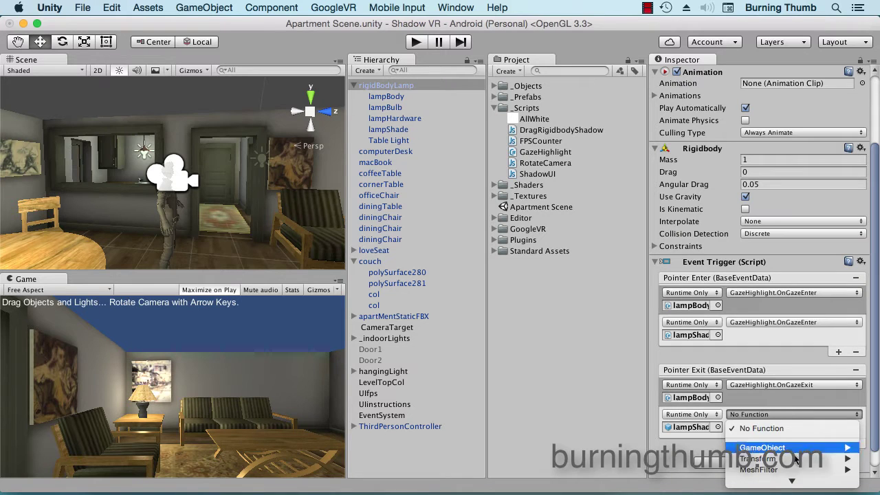
mouse_move(788, 485)
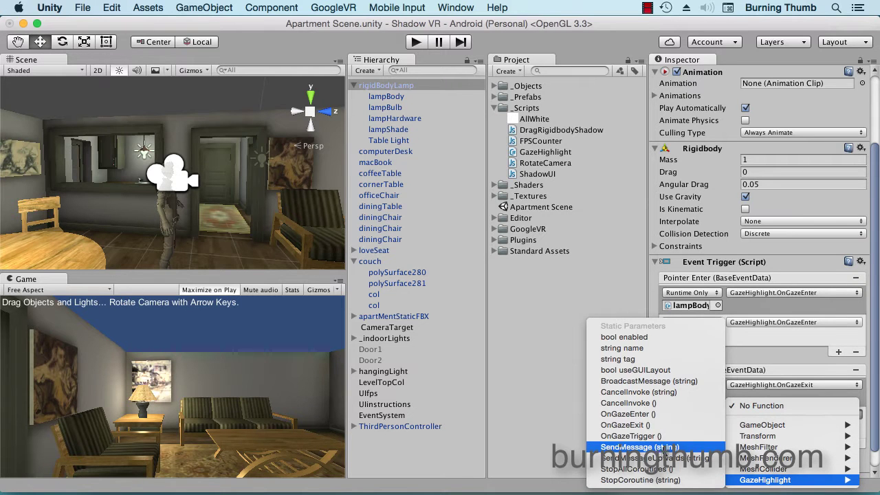
click(660, 428)
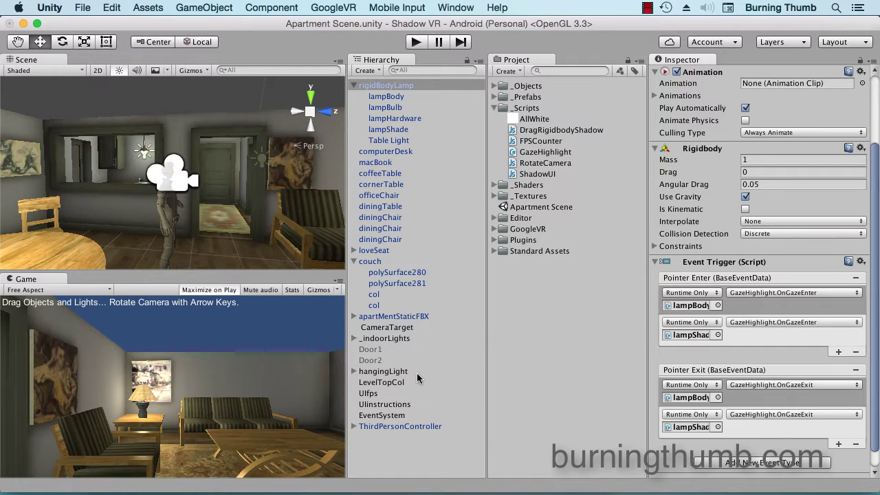
Step: Expand hangingLight down to hangingLightBulb and select its GameObject
click(352, 371)
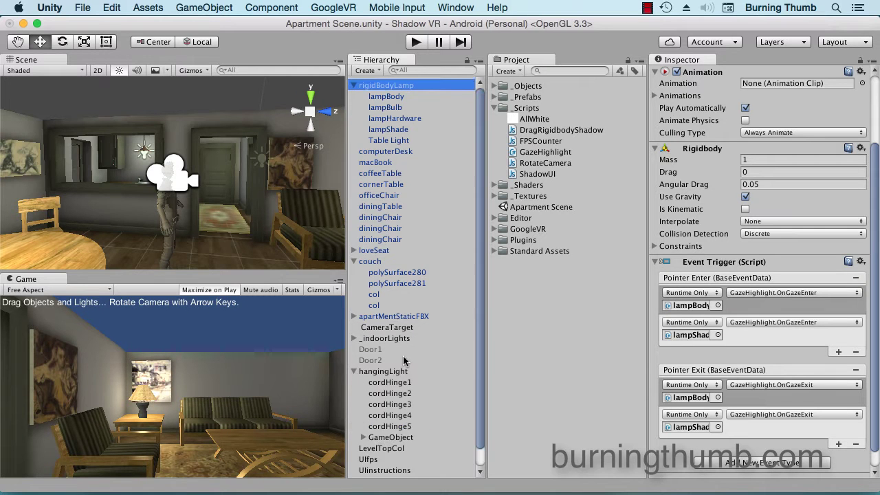
click(363, 419)
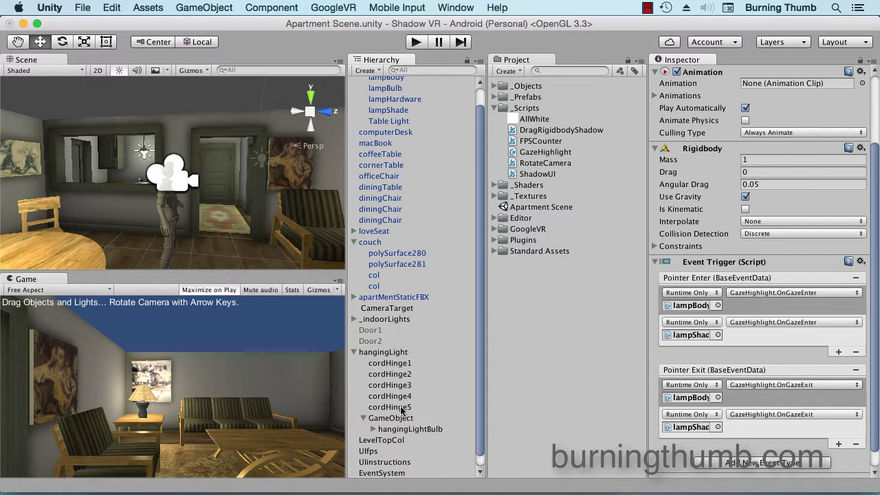
click(372, 418)
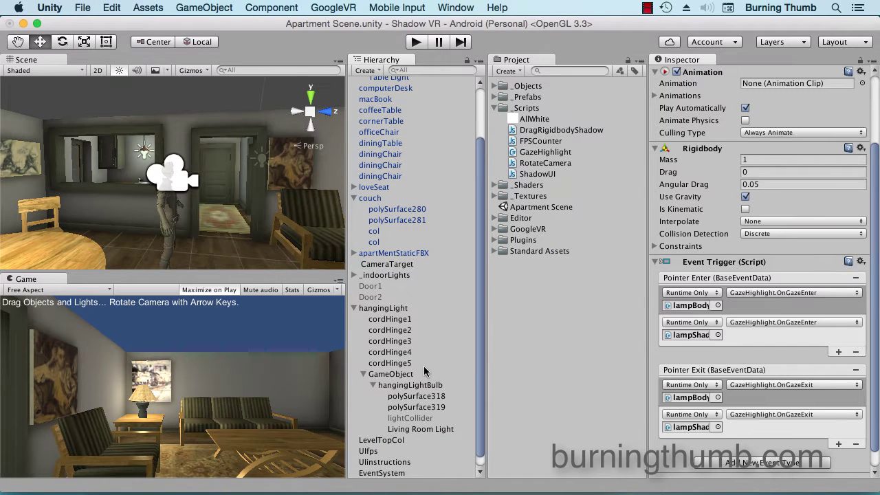
click(418, 376)
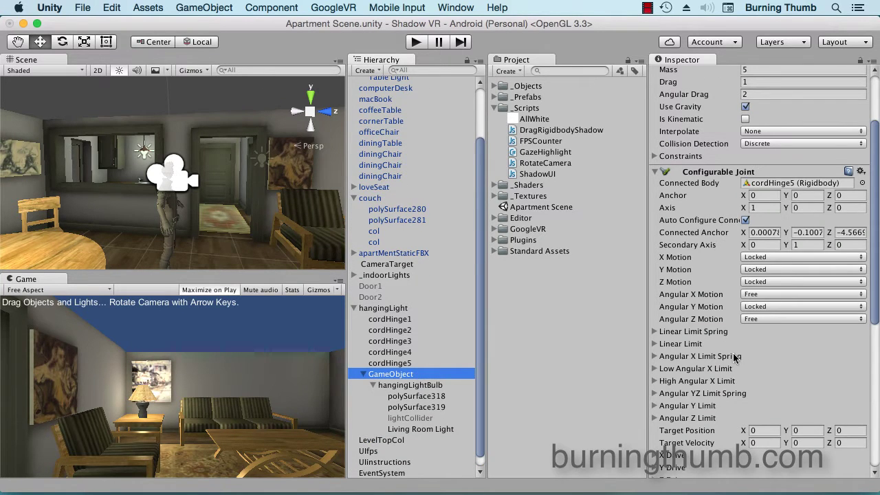
Step: Paste the copied Event Trigger as a new component below the GameObject's Sphere Collider
scroll(747, 354, down, 5)
scroll(747, 354, down, 5)
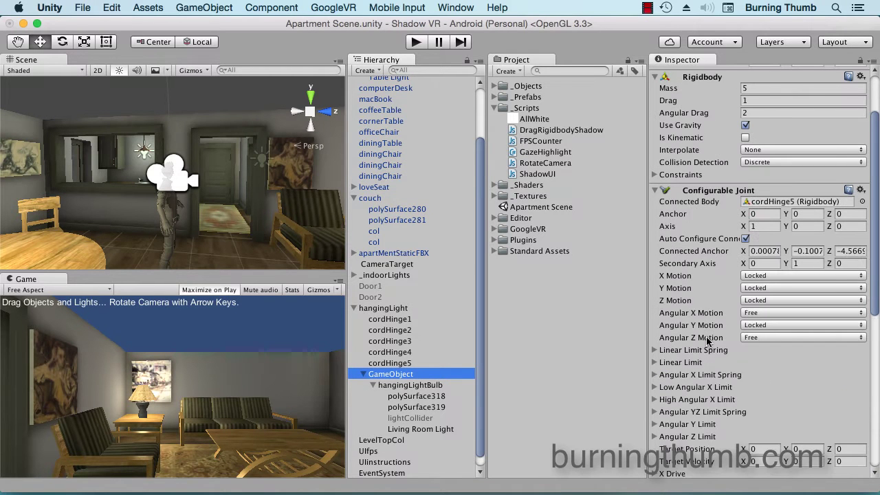
scroll(708, 340, up, 1)
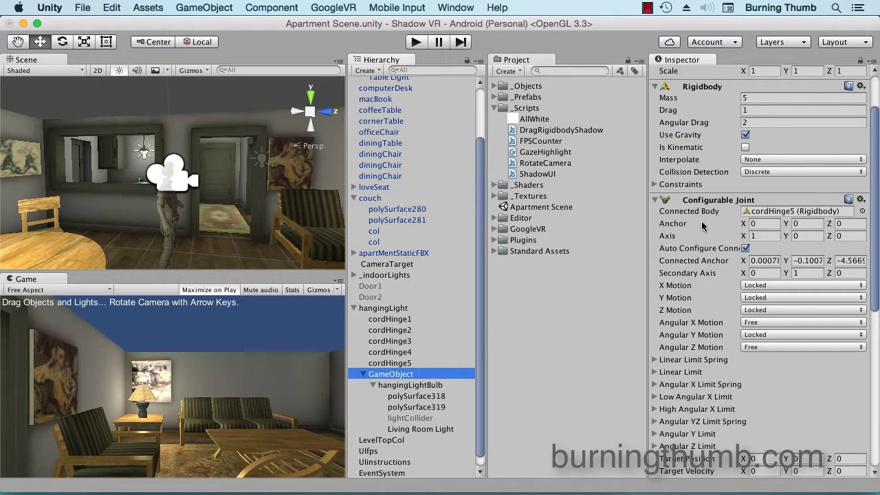
scroll(775, 251, down, 10)
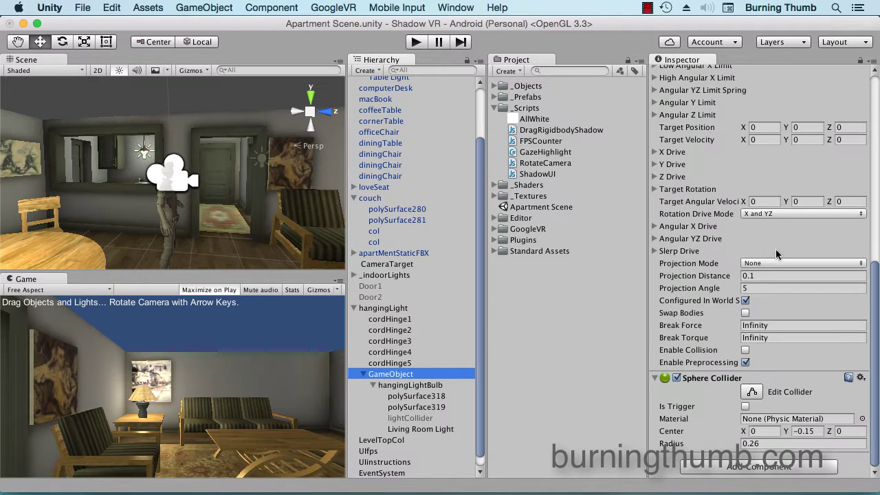
click(865, 378)
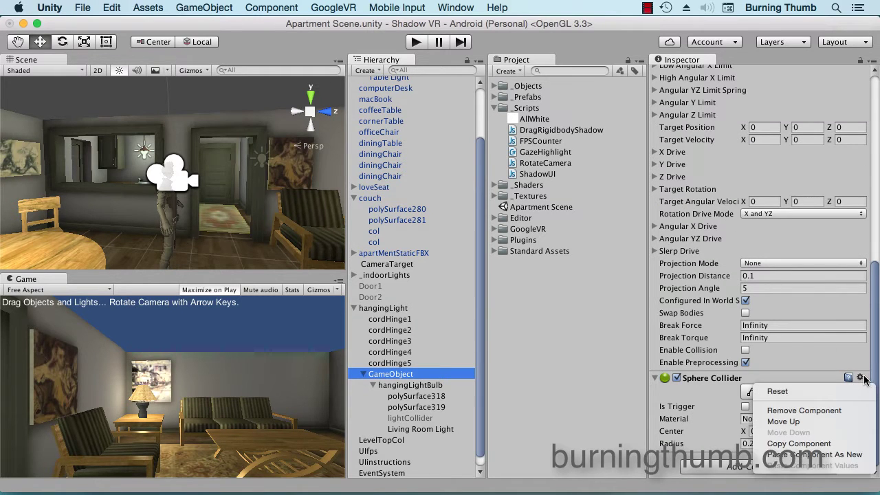
click(852, 454)
scroll(748, 350, down, 5)
scroll(748, 349, down, 2)
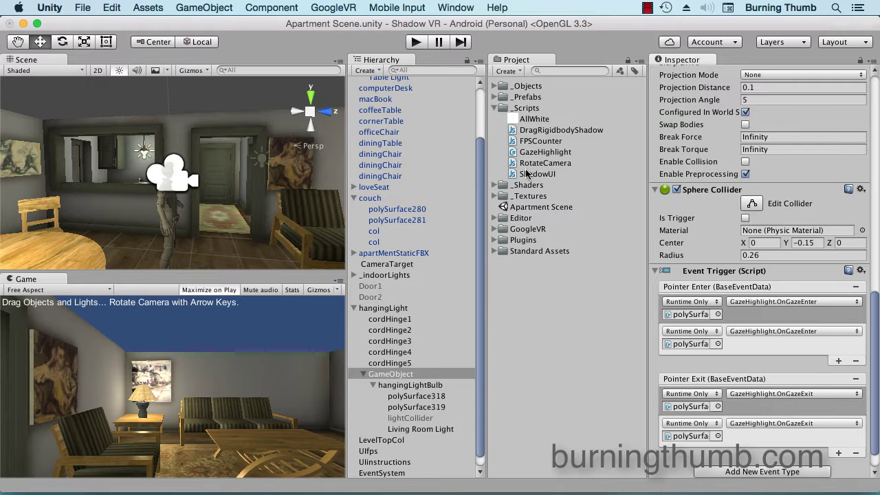
Step: Attach GazeHighlight to polySurface318 and polySurface319 and make them the Pointer Enter and Exit targets
drag(514, 155, 447, 398)
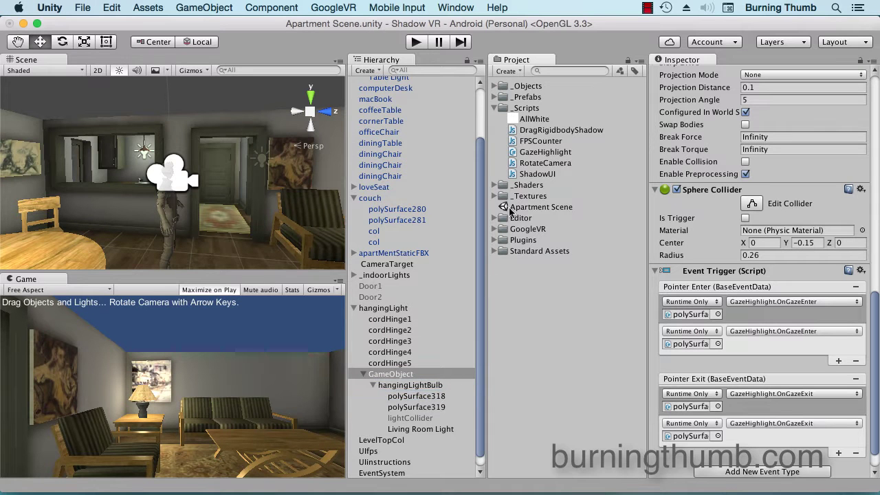
drag(514, 155, 451, 407)
drag(442, 397, 680, 321)
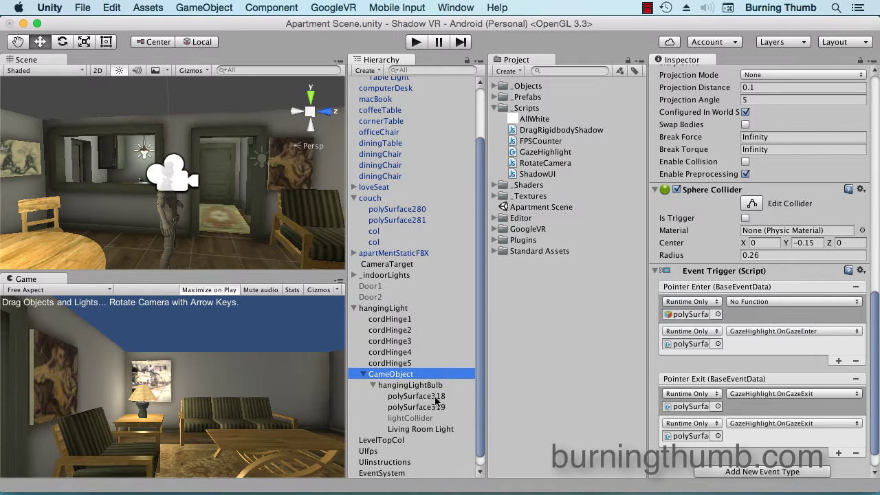
drag(438, 408, 685, 347)
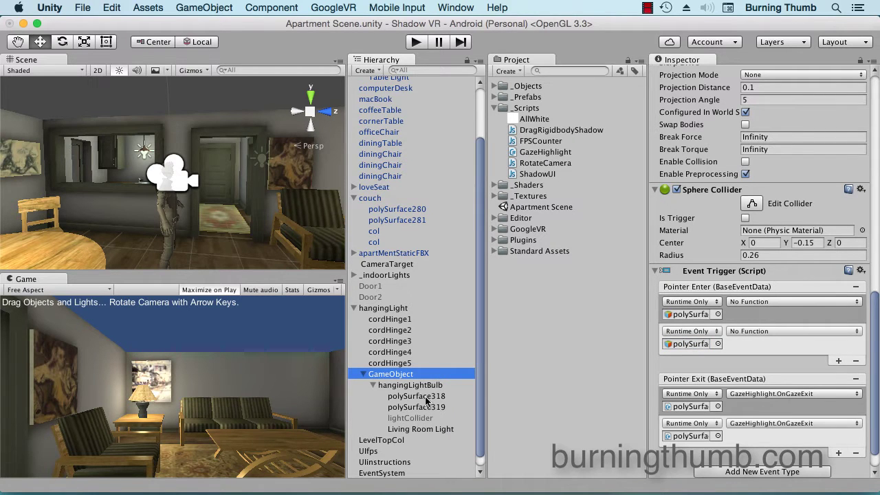
mouse_move(433, 397)
mouse_down()
mouse_move(604, 410)
mouse_move(681, 406)
mouse_up()
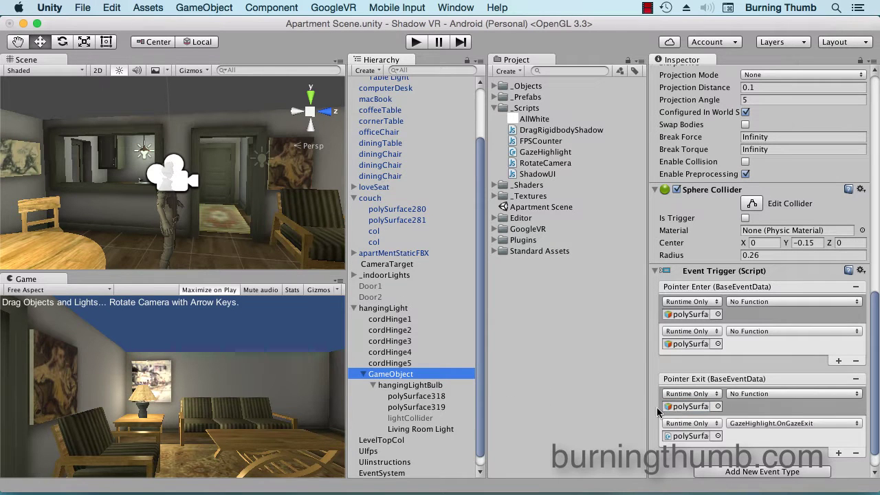
drag(444, 407, 693, 438)
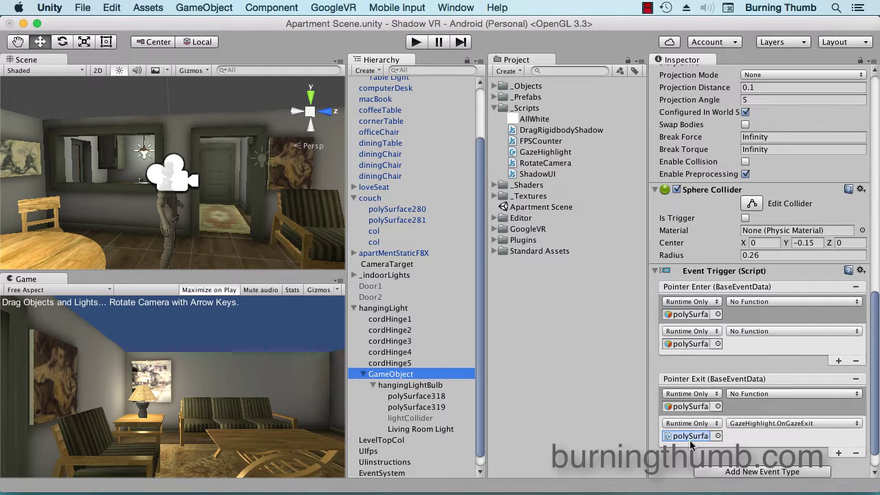
Step: Set both Pointer Enter entries of the hanging light to GazeHighlight > OnGazeEnter()
click(788, 332)
mouse_move(787, 409)
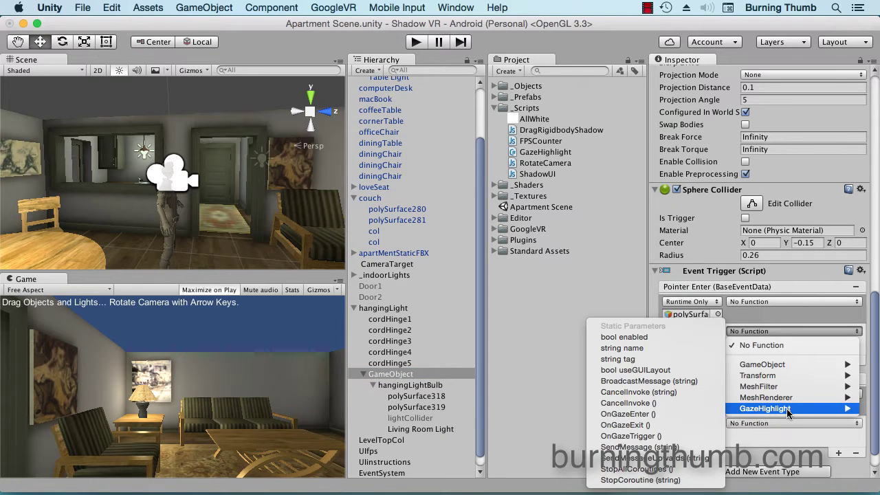
click(688, 416)
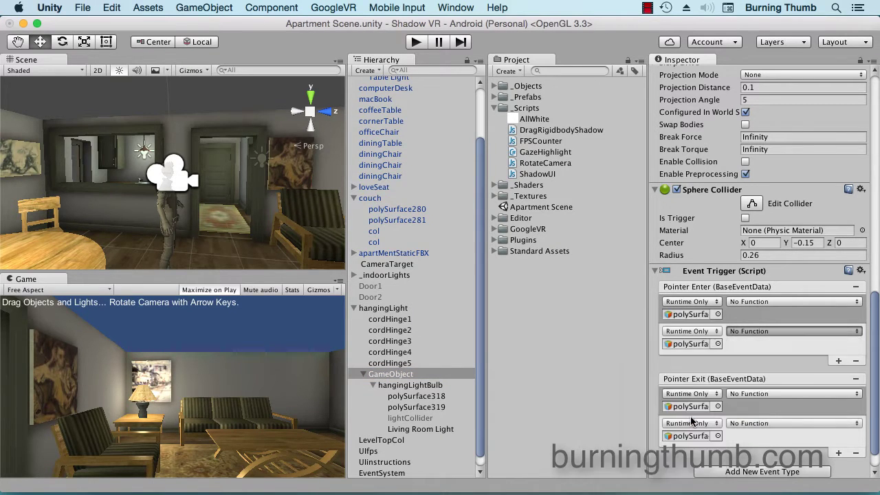
click(777, 301)
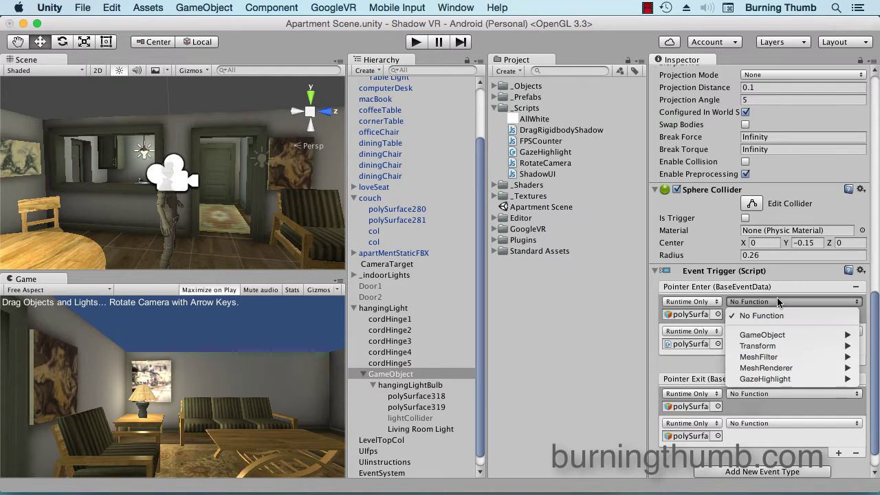
mouse_move(779, 379)
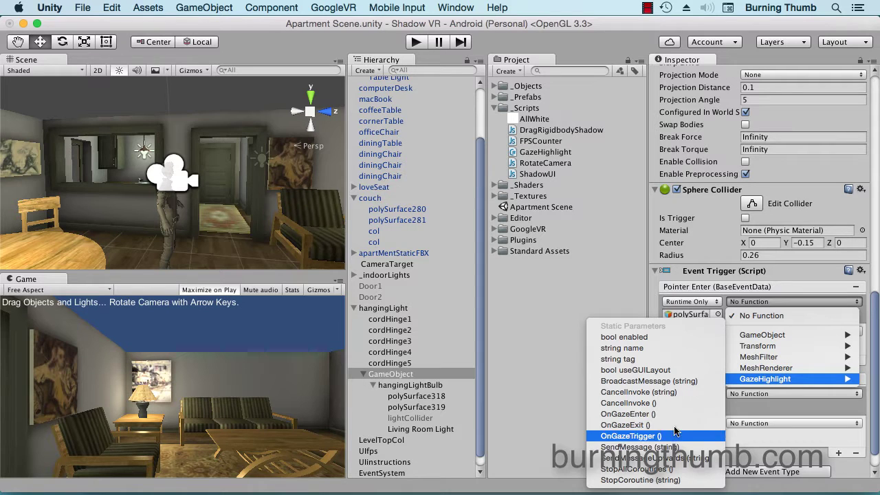
click(678, 414)
Step: Set both Pointer Exit entries to GazeHighlight > OnGazeExit()
scroll(732, 396, down, 1)
click(783, 361)
mouse_move(786, 446)
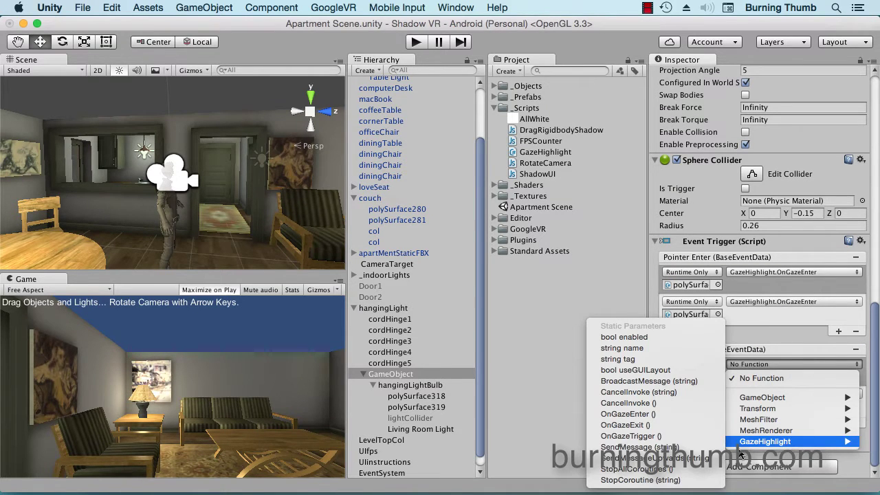
click(662, 426)
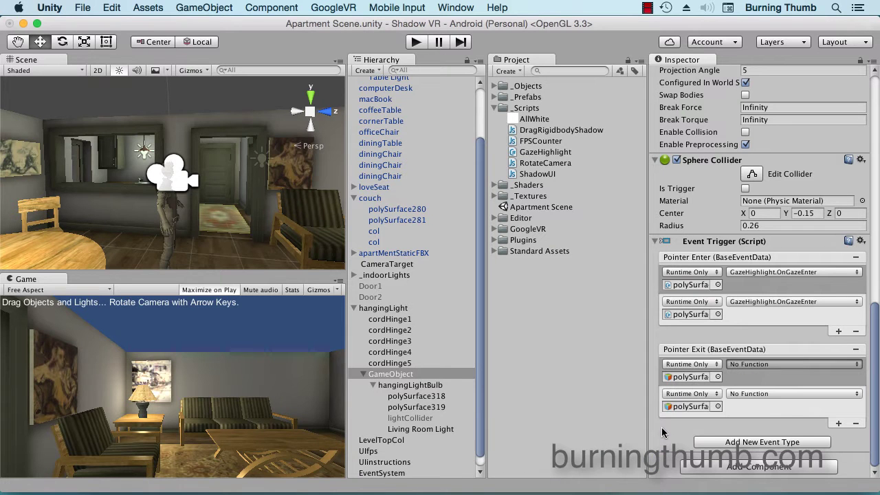
click(771, 393)
mouse_move(782, 470)
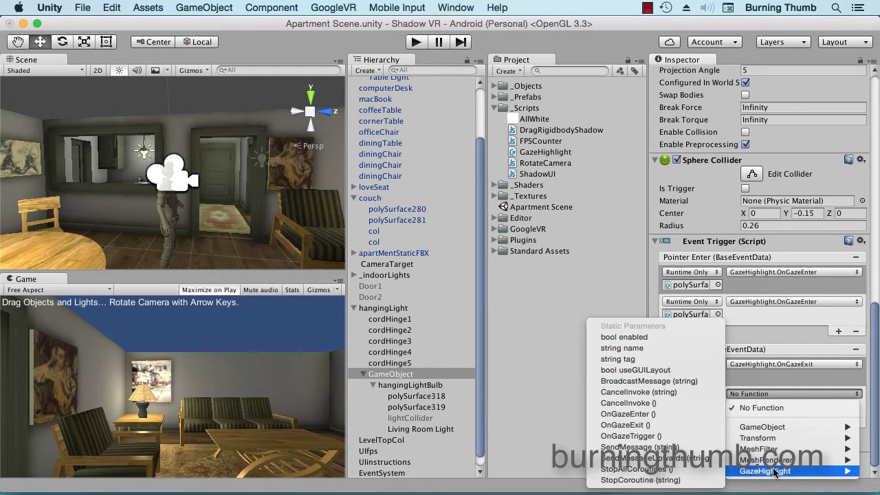
click(658, 426)
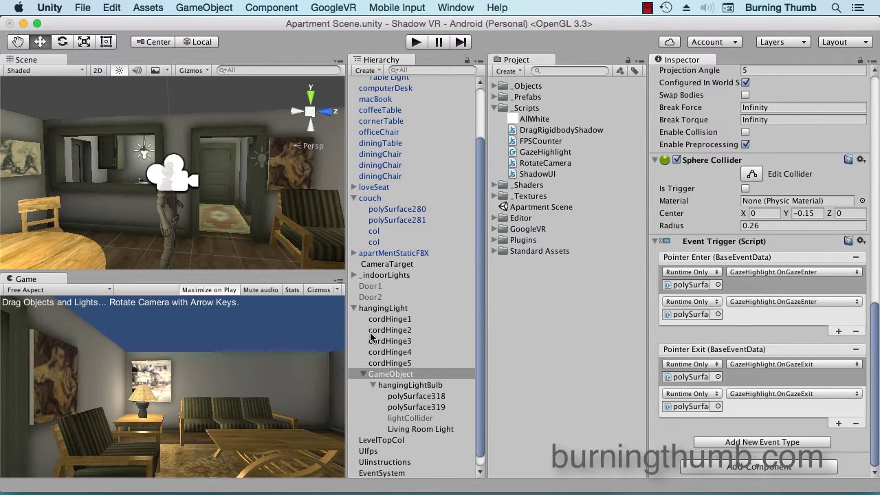
Step: Drag hangingLight from the Hierarchy into the _Prefabs folder to make a prefab
click(495, 98)
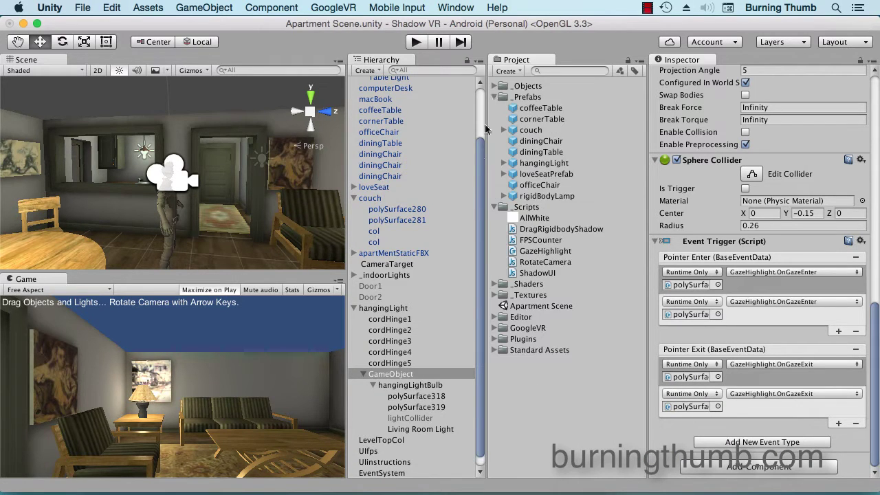
click(394, 308)
drag(393, 308, 528, 98)
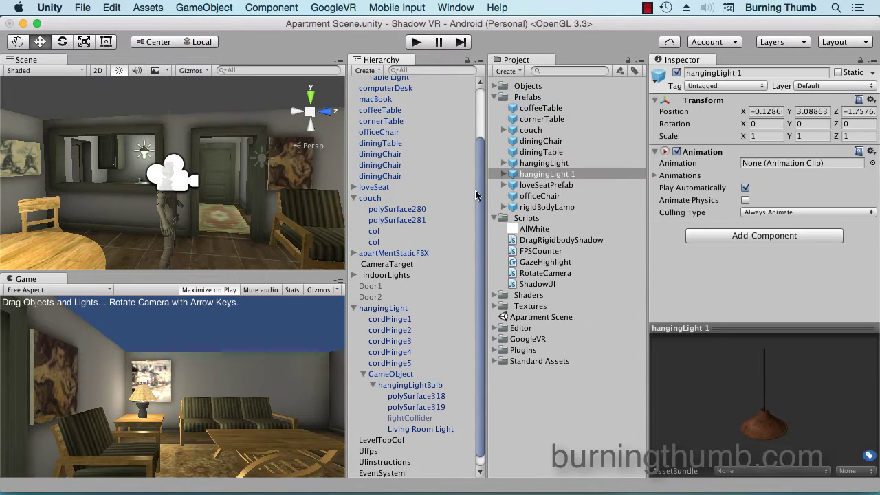
Step: Collapse the hangingLight, couch and rigidBodyLamp groups in the Hierarchy and select computerDesk
click(353, 308)
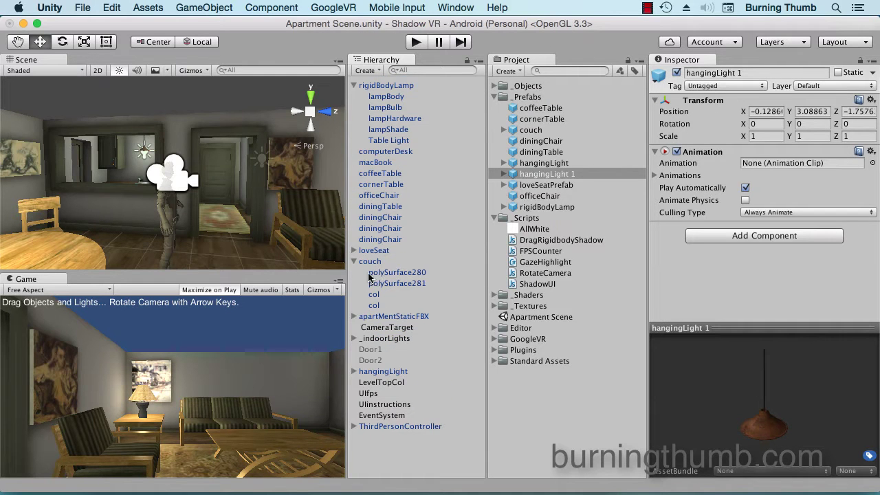
click(353, 261)
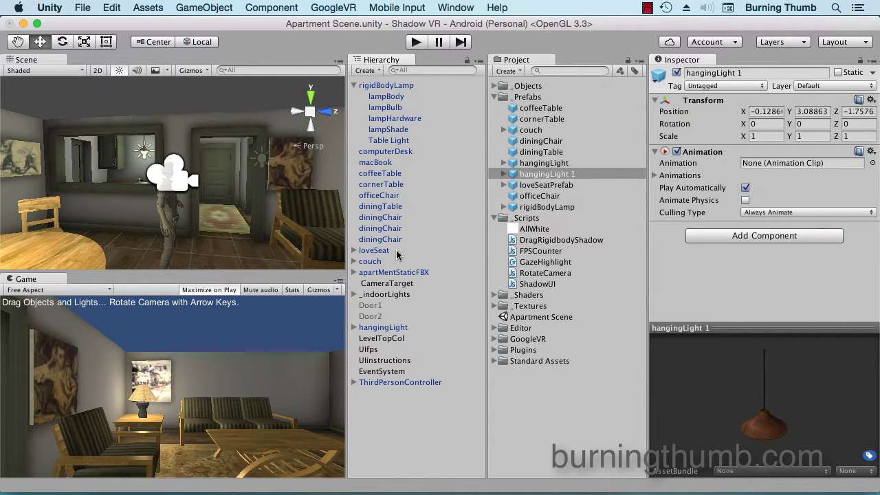
click(353, 85)
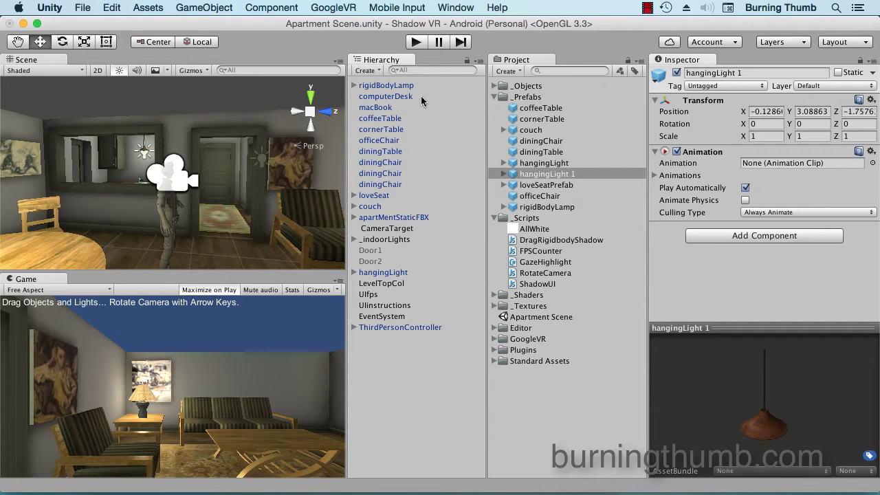
click(421, 97)
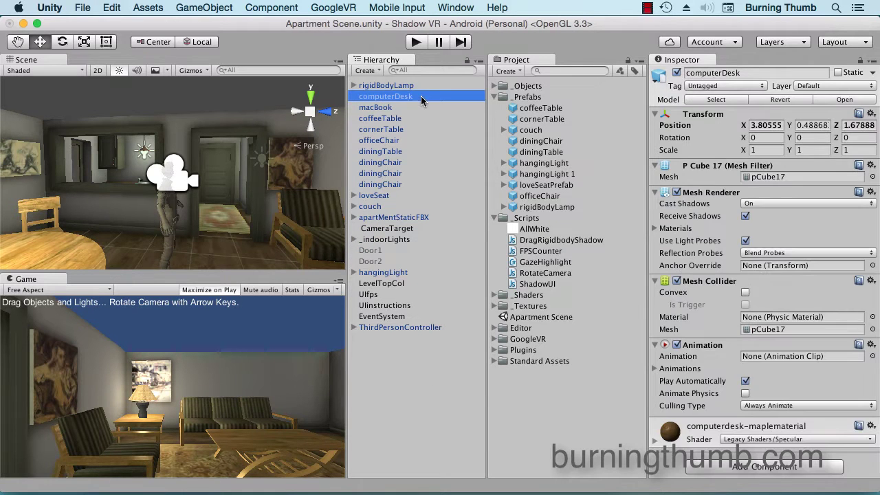
Step: Add the Gaze Highlight script to computerDesk through the last diningChair at once
shift+click(415, 186)
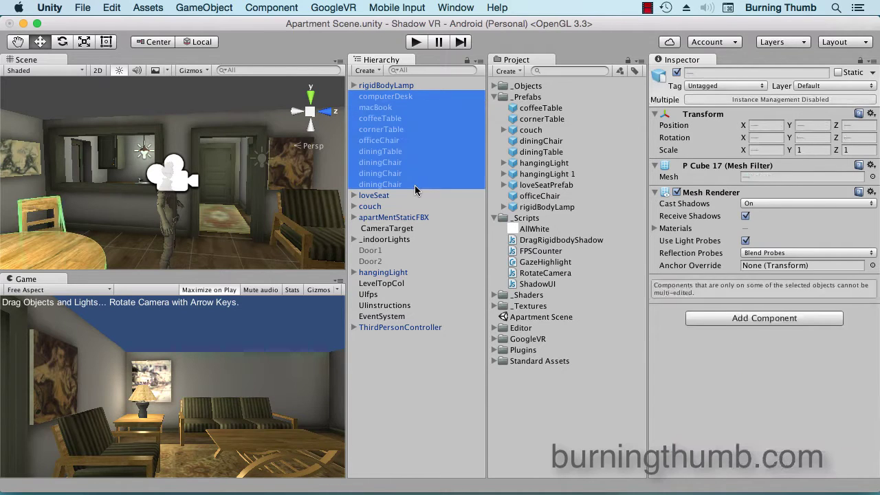
click(714, 318)
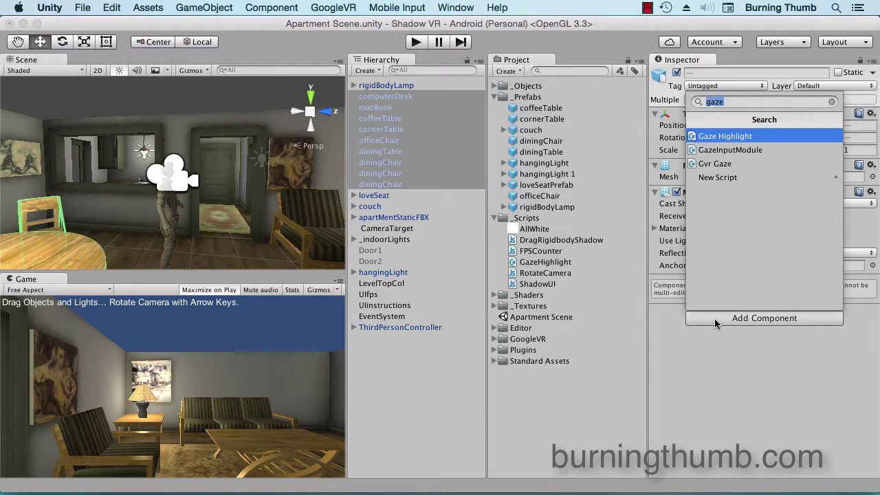
click(705, 135)
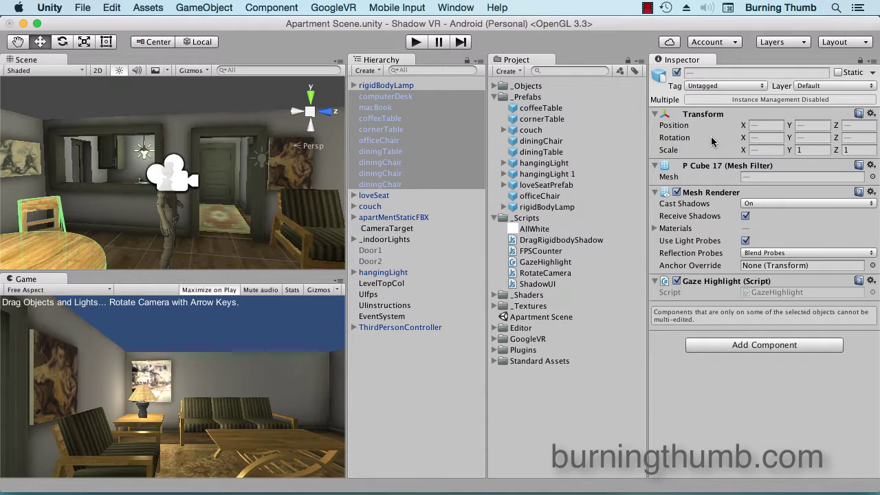
Step: Check the components on computerDesk and the third diningChair, then select macBook
click(387, 98)
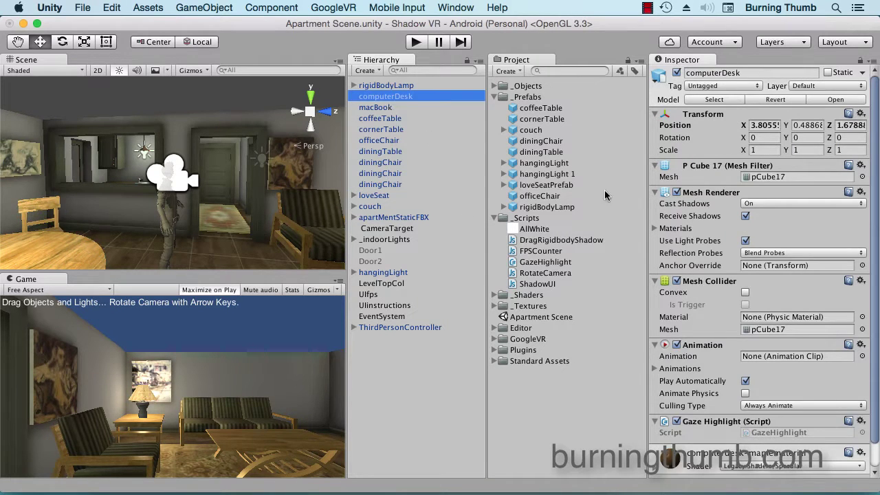
scroll(729, 265, down, 2)
click(401, 184)
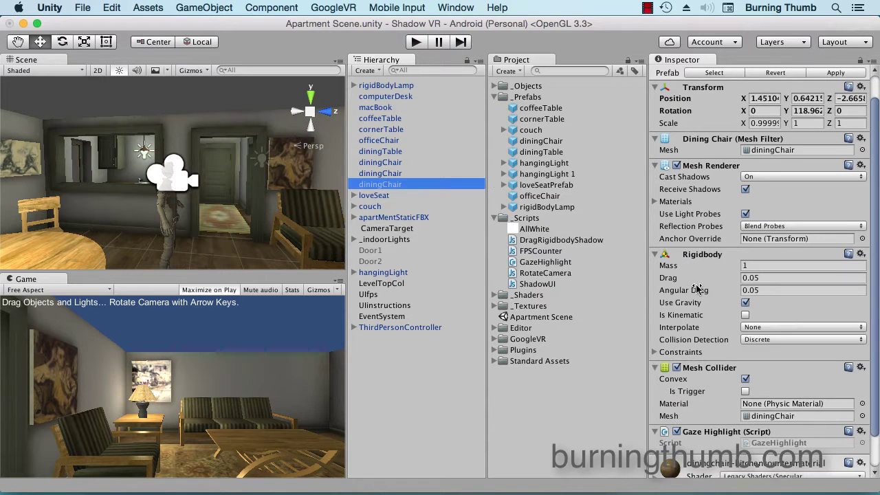
scroll(740, 295, down, 3)
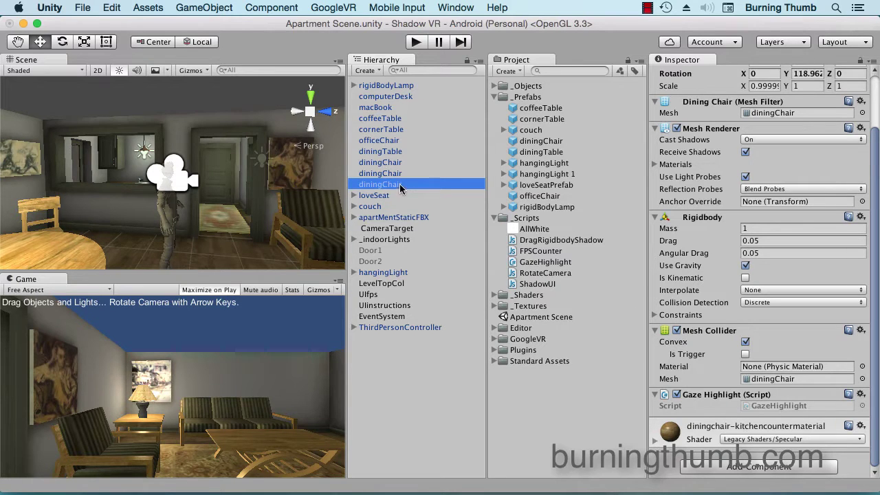
click(406, 110)
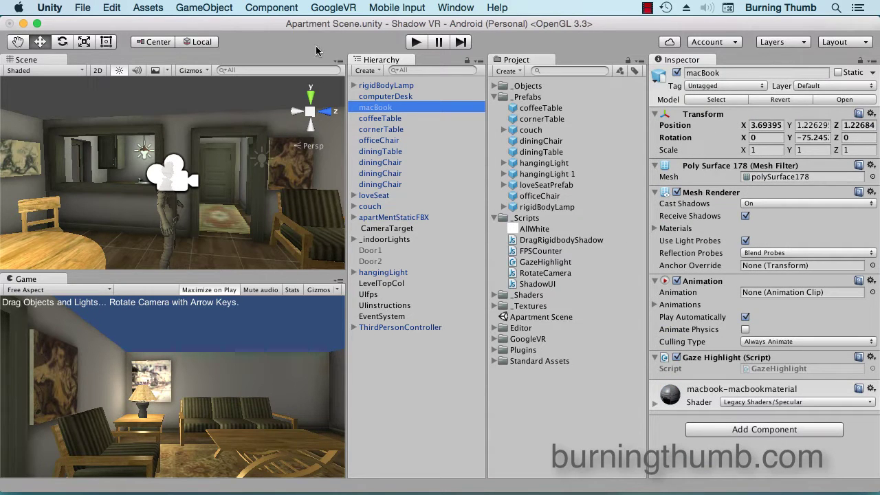
Step: Add a Rigidbody from Component > Physics to macBook and then to computerDesk
click(292, 7)
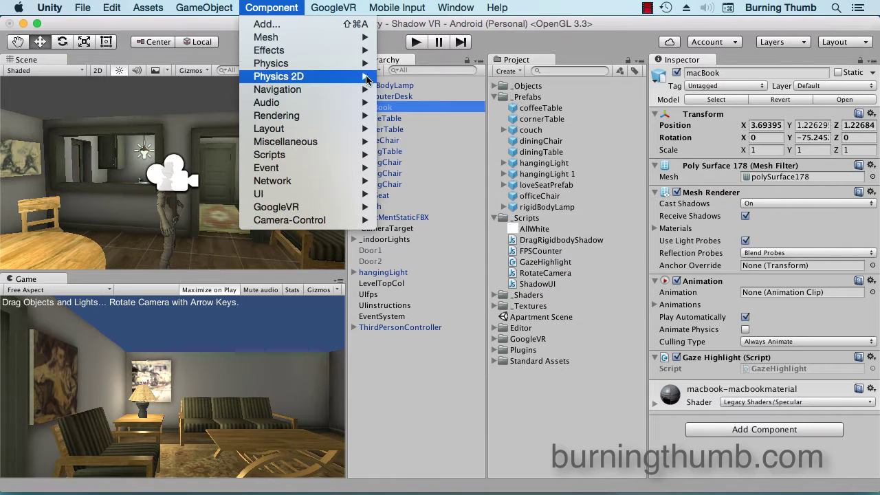
mouse_move(364, 64)
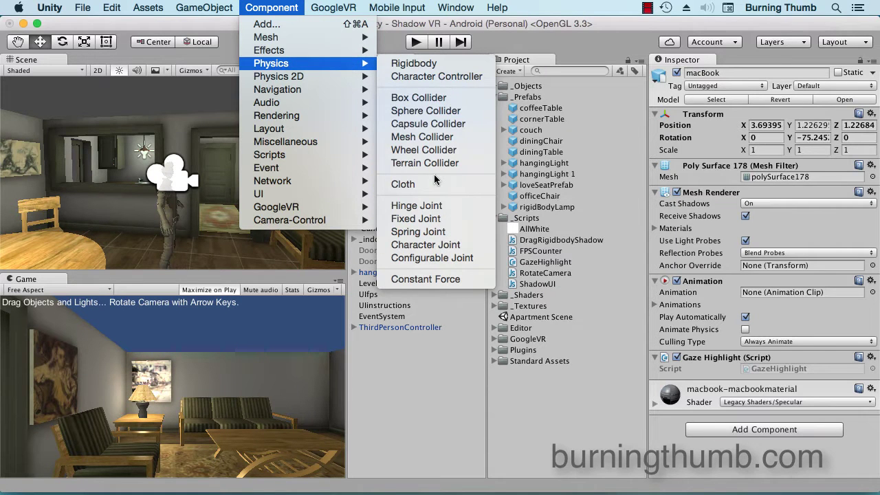
click(434, 63)
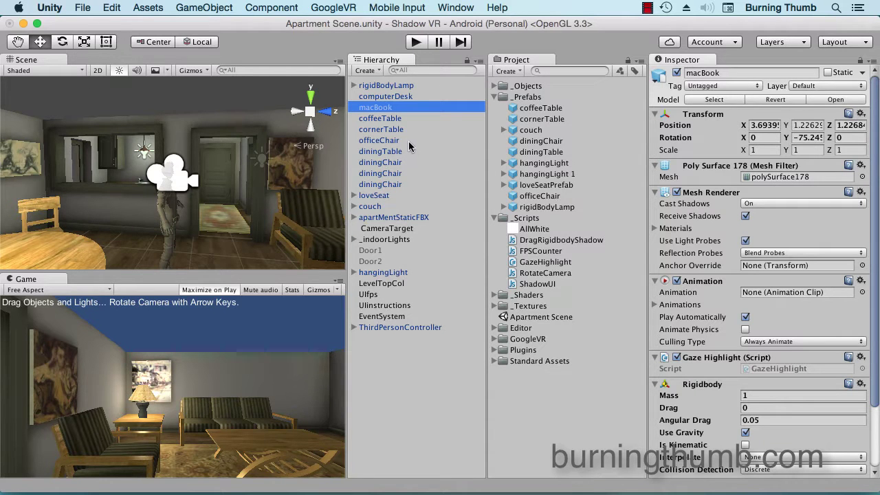
click(407, 96)
scroll(686, 190, down, 2)
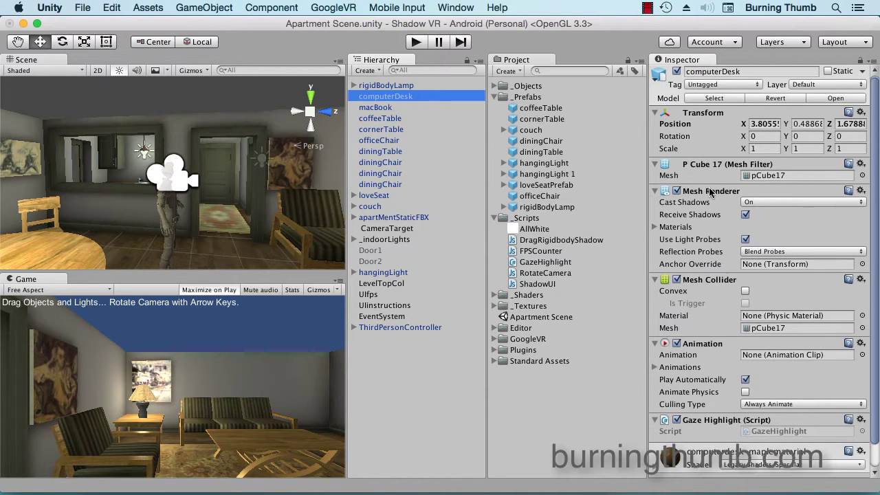
click(272, 8)
mouse_move(284, 55)
click(402, 70)
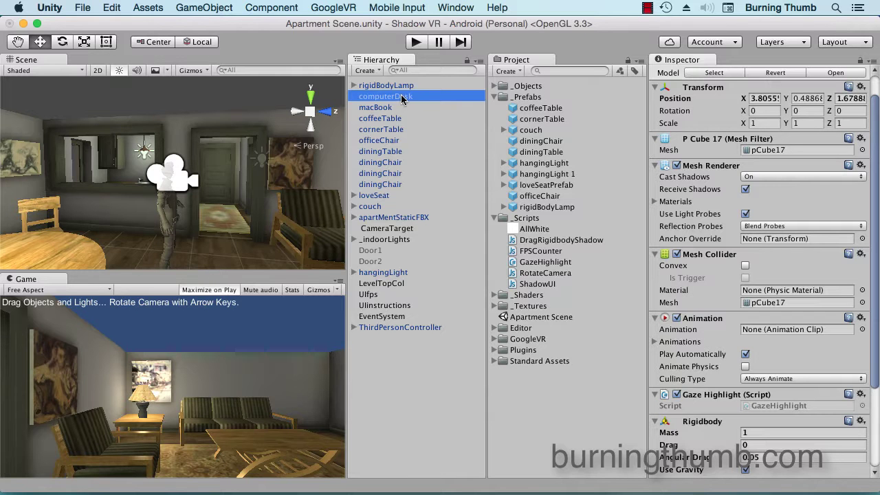
Step: Copy the Event Trigger component from rigidBodyLamp
click(404, 90)
scroll(748, 257, down, 10)
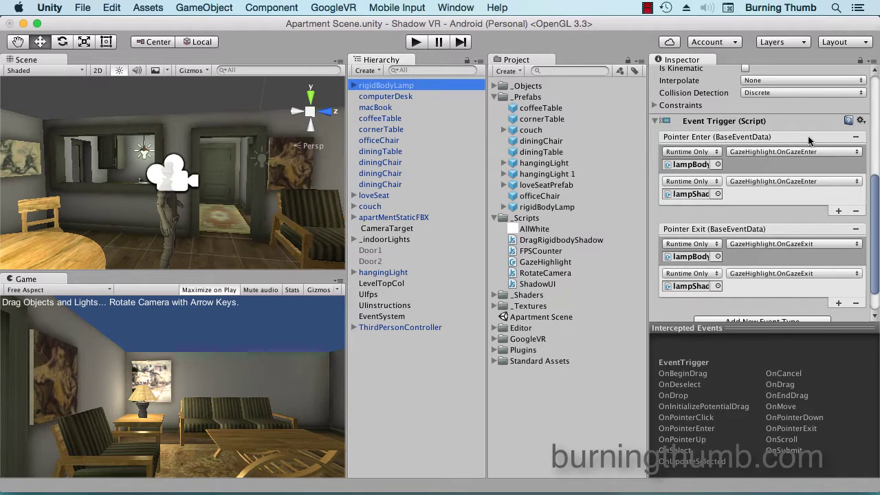
click(860, 121)
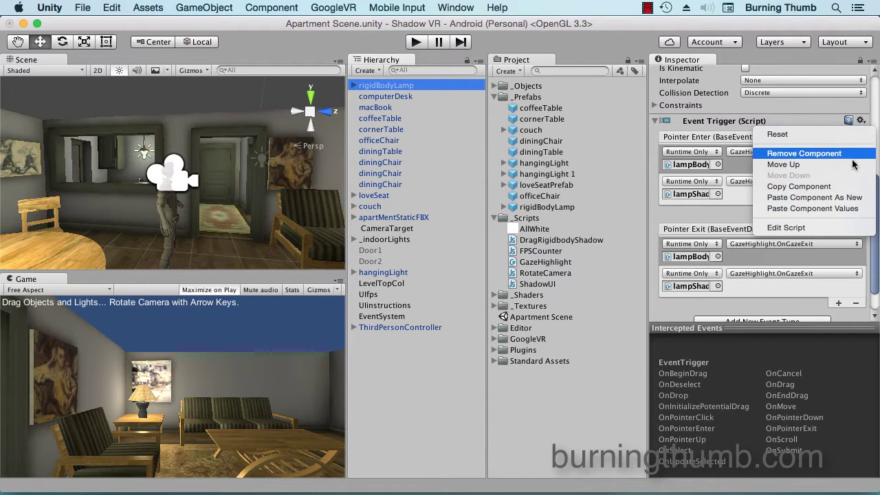
click(850, 186)
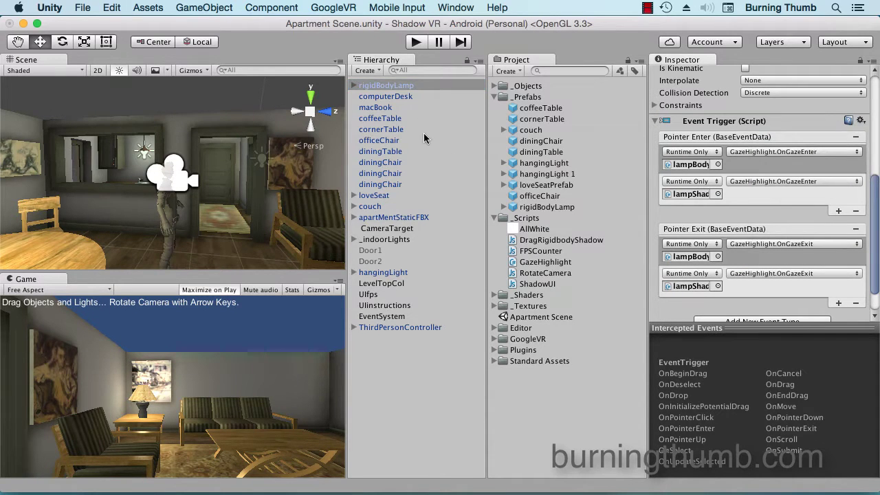
Step: Paste the Event Trigger onto computerDesk as a new component below its Rigidbody
click(414, 99)
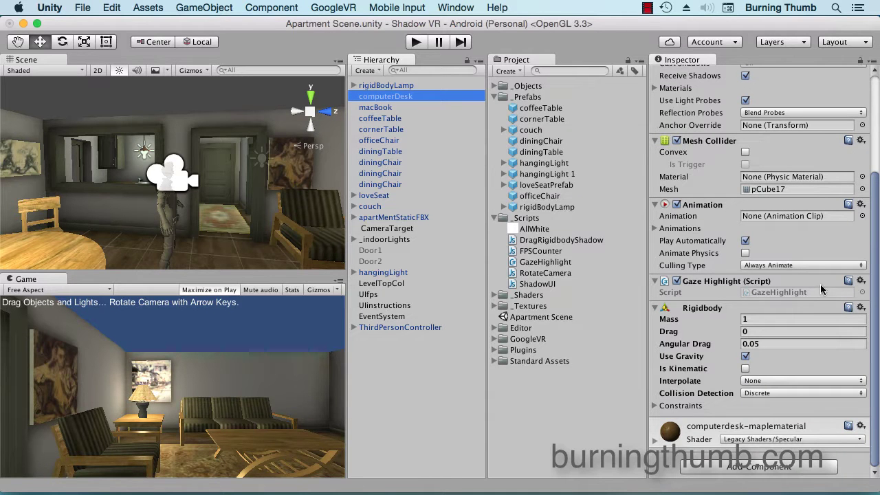
click(861, 308)
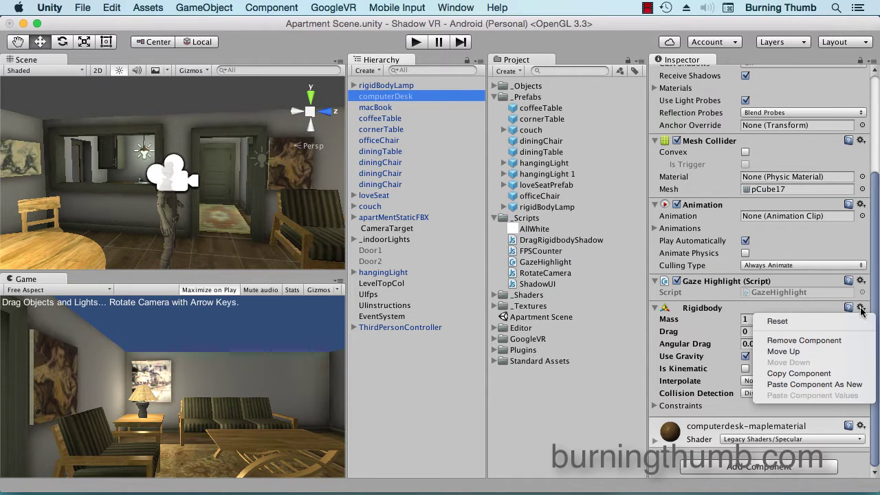
click(850, 388)
scroll(735, 335, down, 5)
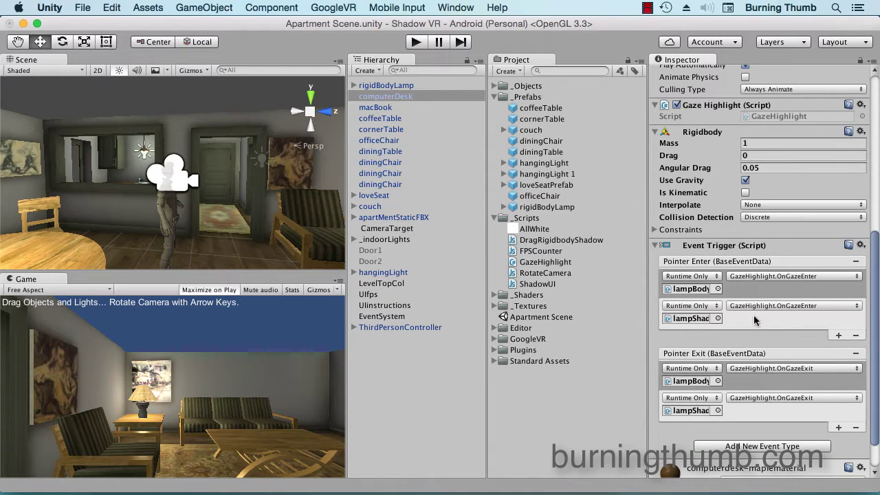
Step: Remove the lampBody entries and make computerDesk the Pointer Enter and Pointer Exit target
click(857, 336)
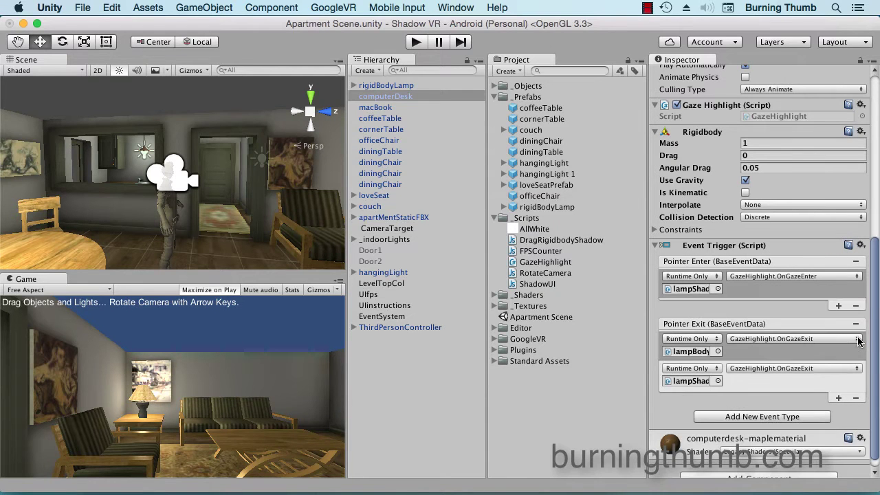
click(856, 399)
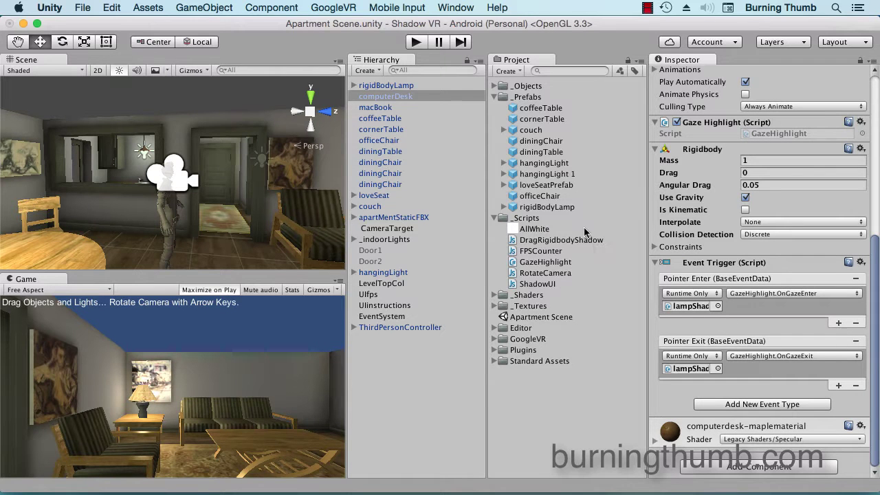
drag(382, 101, 691, 306)
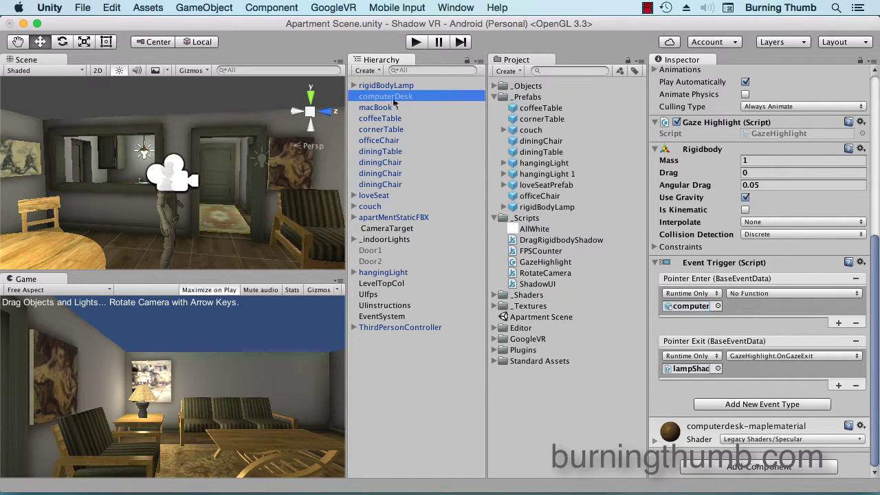
drag(390, 100, 675, 370)
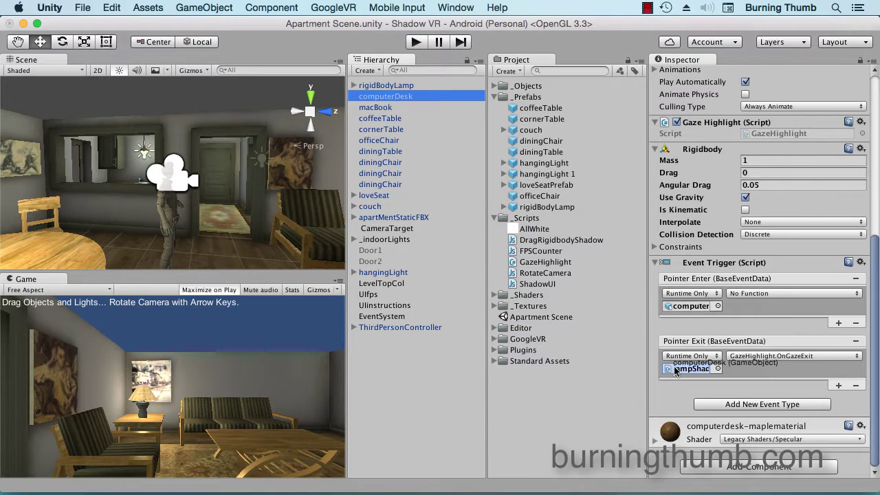
Step: Set the desk's Pointer Enter to GazeHighlight.OnGazeEnter and Pointer Exit to GazeHighlight.OnGazeExit
click(799, 291)
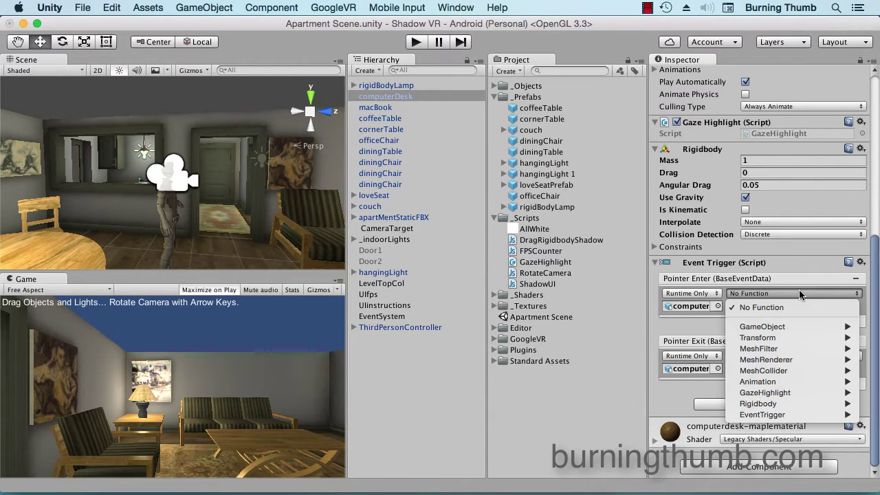
mouse_move(794, 415)
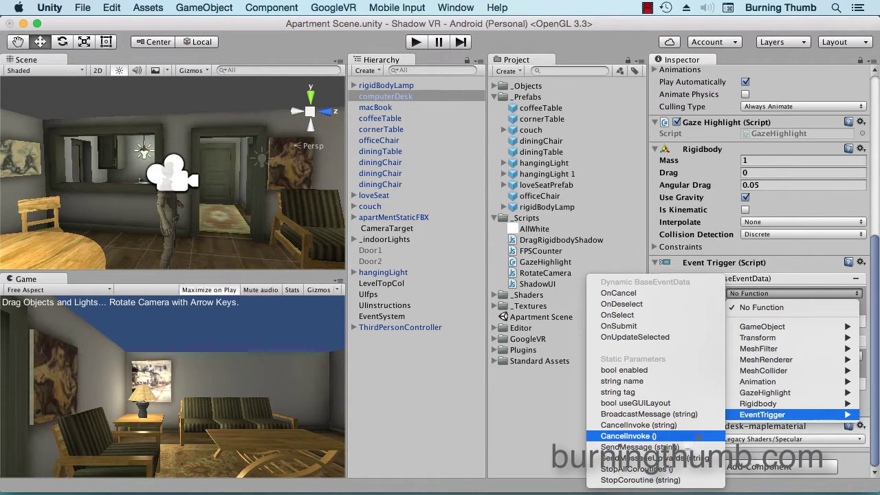
mouse_move(756, 393)
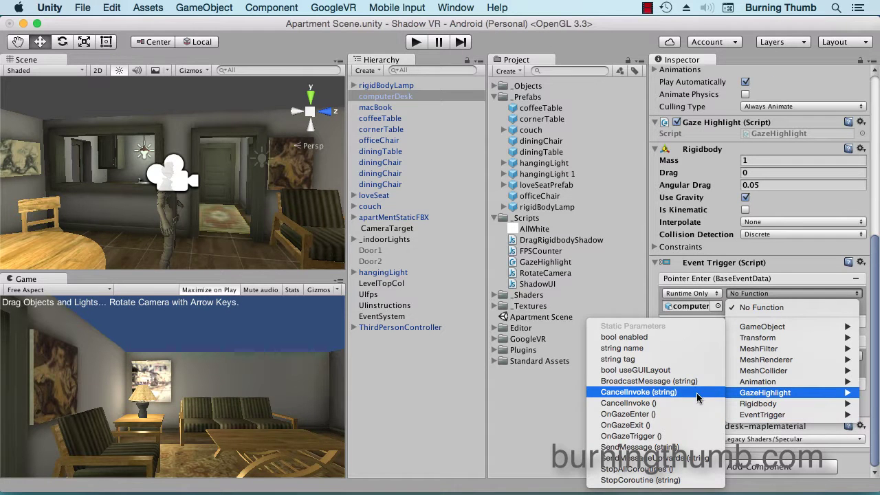
click(688, 414)
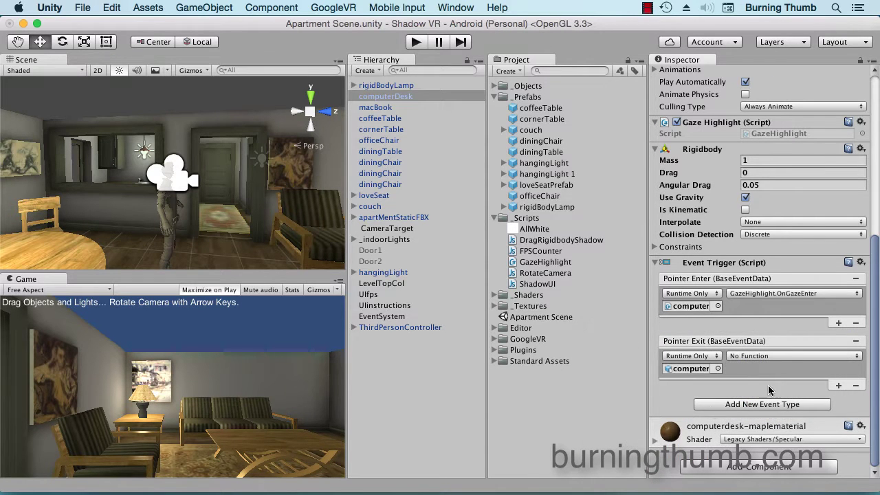
click(773, 356)
mouse_move(775, 456)
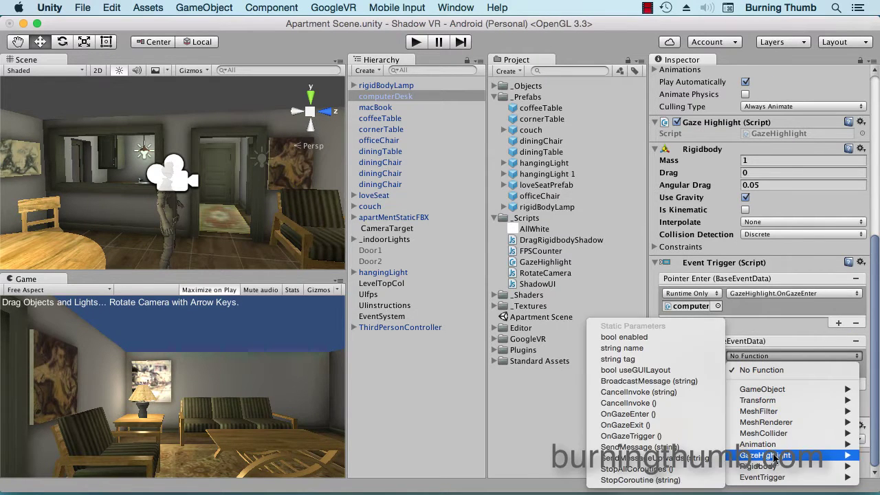
click(668, 426)
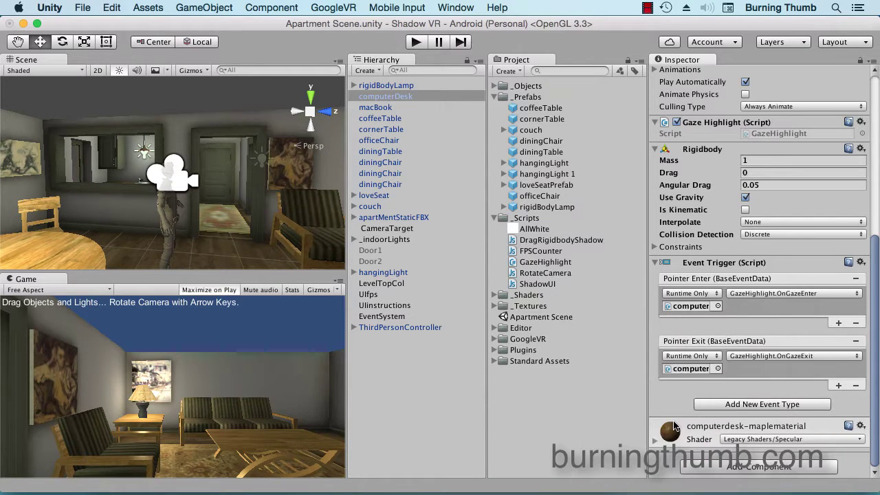
Step: Copy the Event Trigger component from computerDesk
click(416, 108)
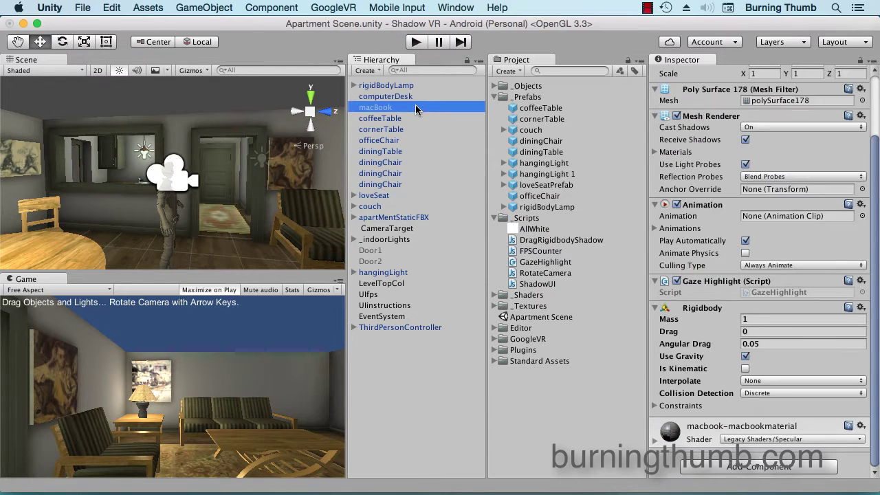
click(418, 97)
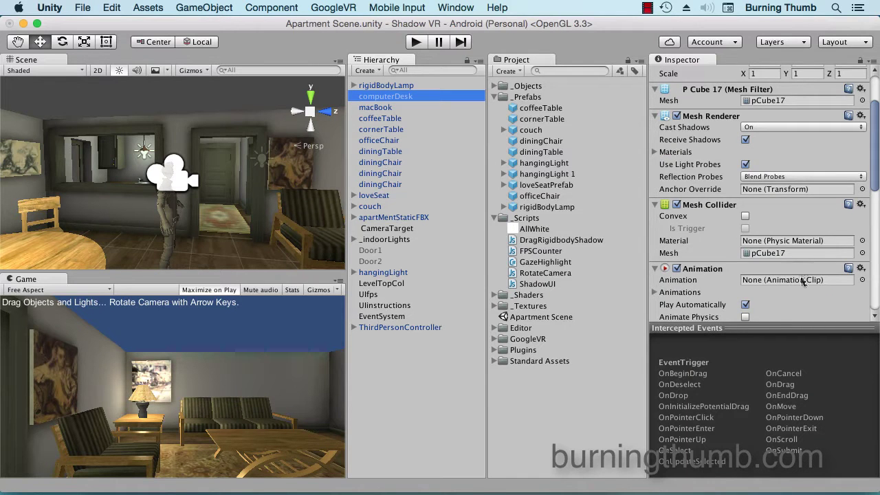
scroll(764, 258, down, 5)
scroll(777, 251, down, 5)
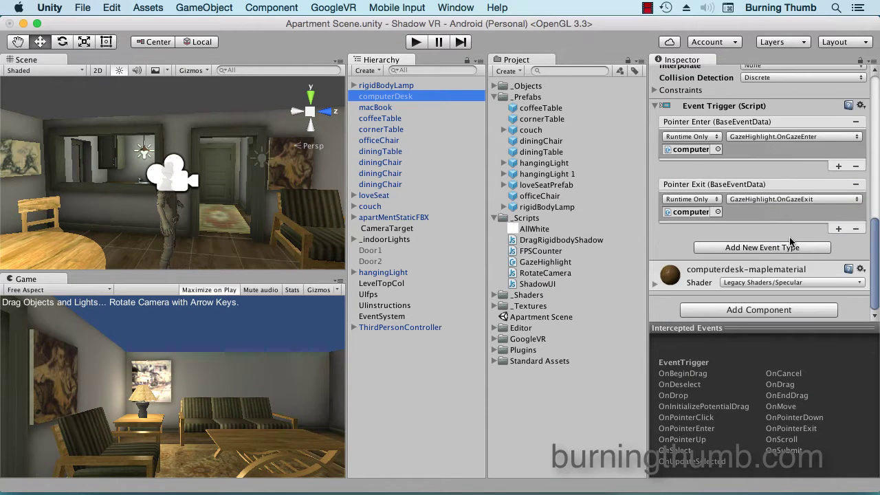
click(861, 106)
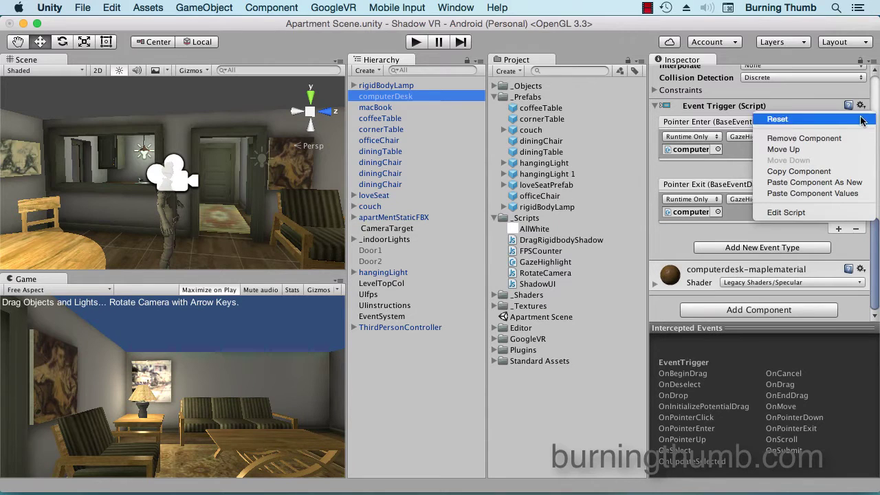
click(850, 172)
Step: Paste the Event Trigger onto macBook as a new component
click(434, 109)
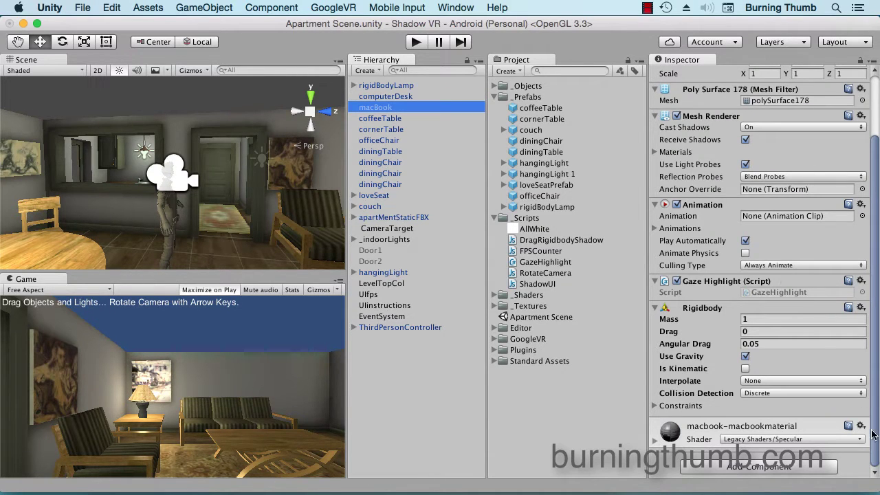
click(861, 309)
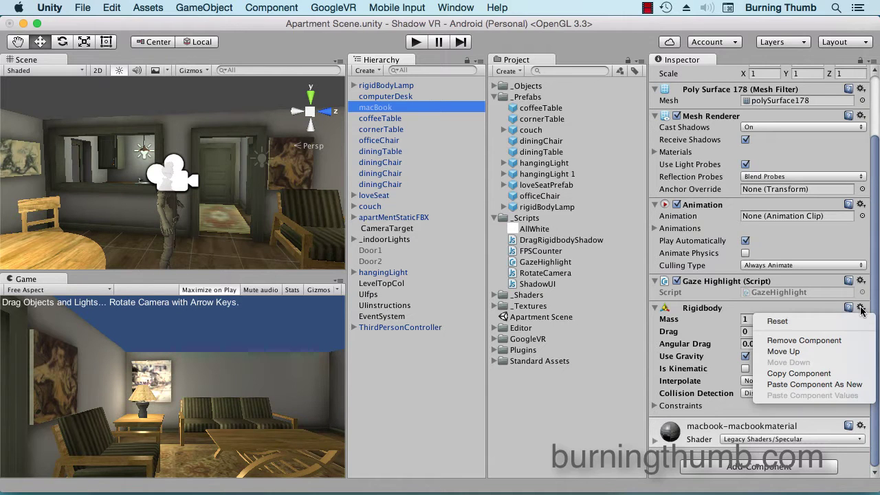
click(845, 385)
Step: Paste the copied Event Trigger onto coffeeTable, cornerTable, officeChair and diningTable
click(413, 120)
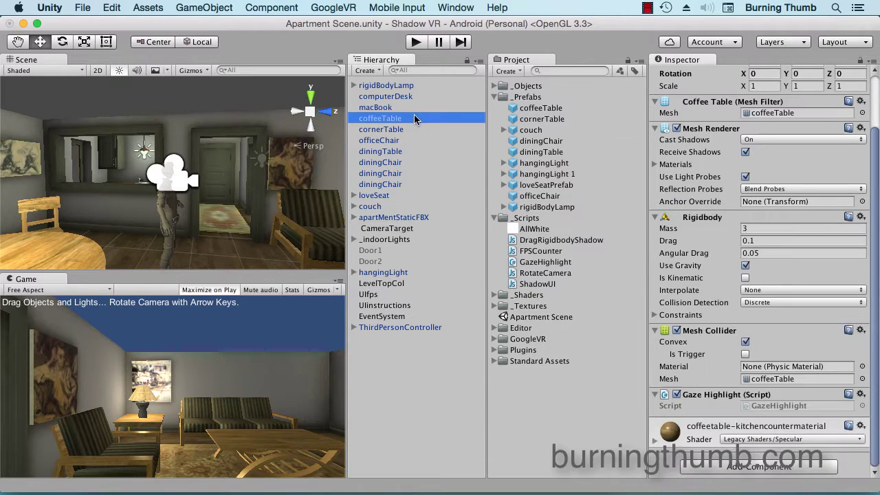
click(862, 396)
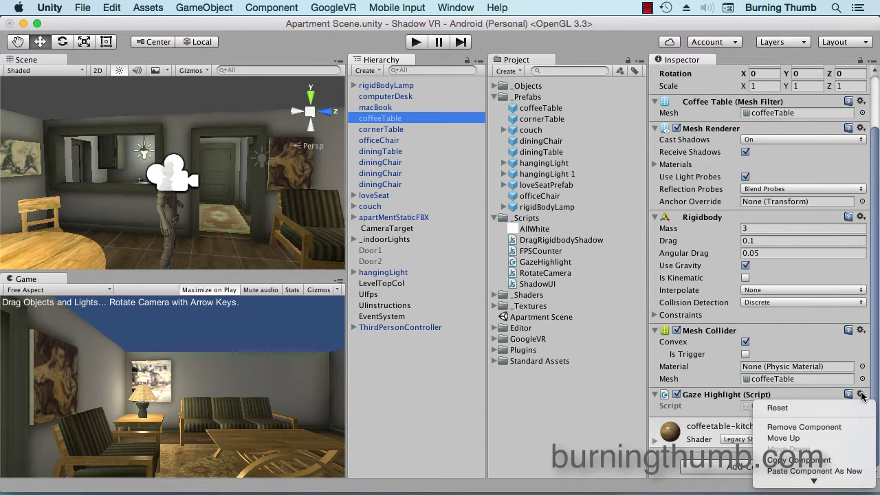
click(848, 472)
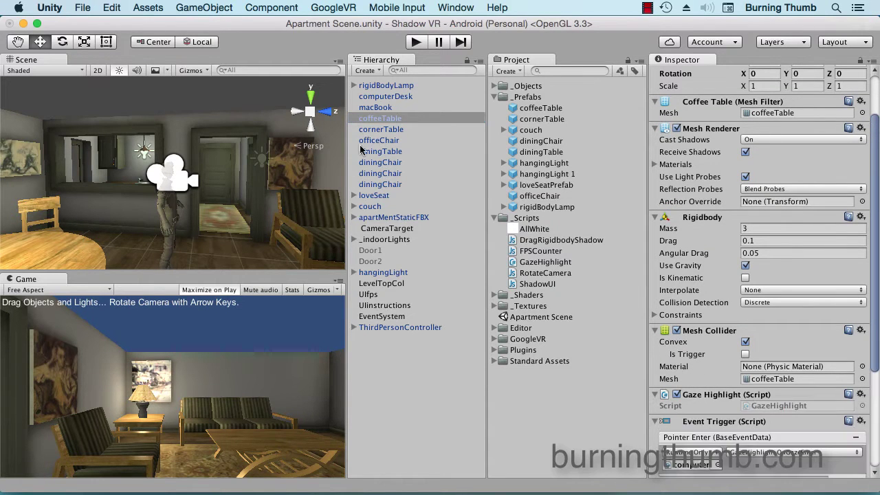
click(365, 132)
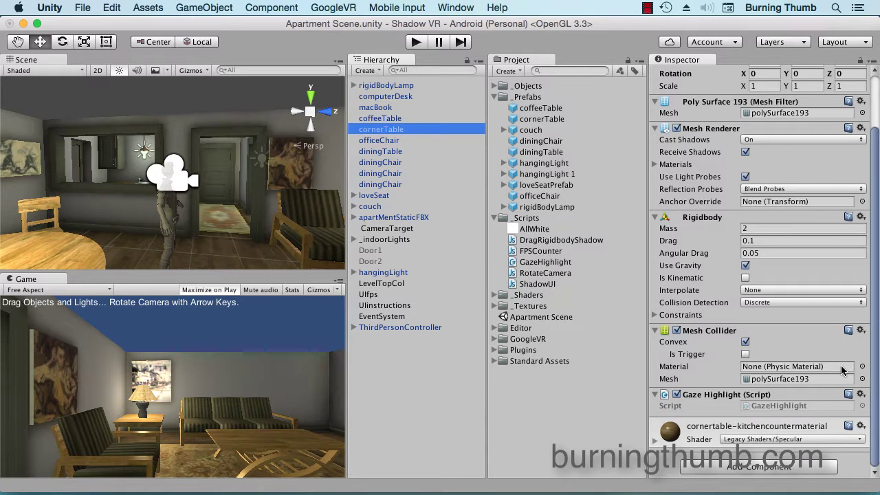
click(861, 396)
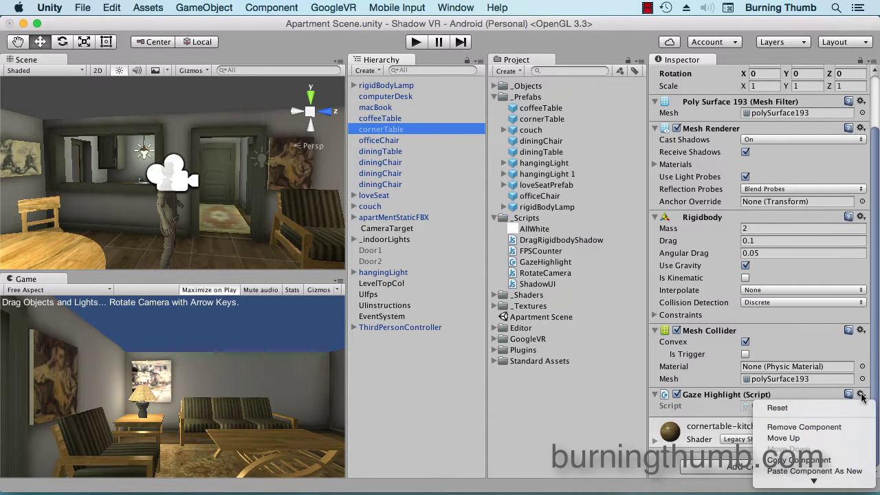
click(811, 472)
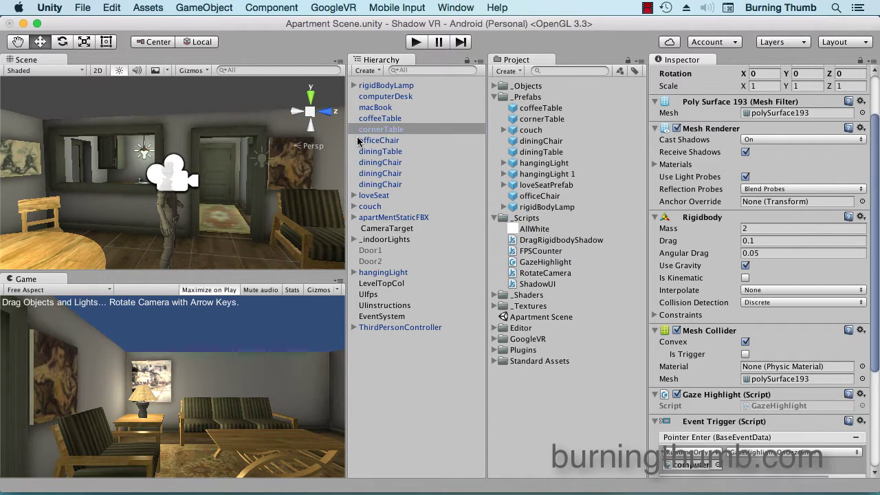
click(380, 141)
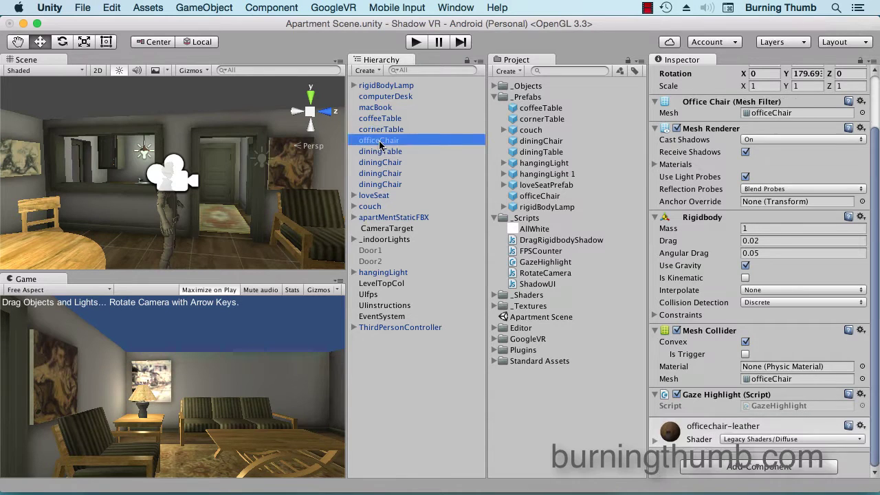
click(861, 394)
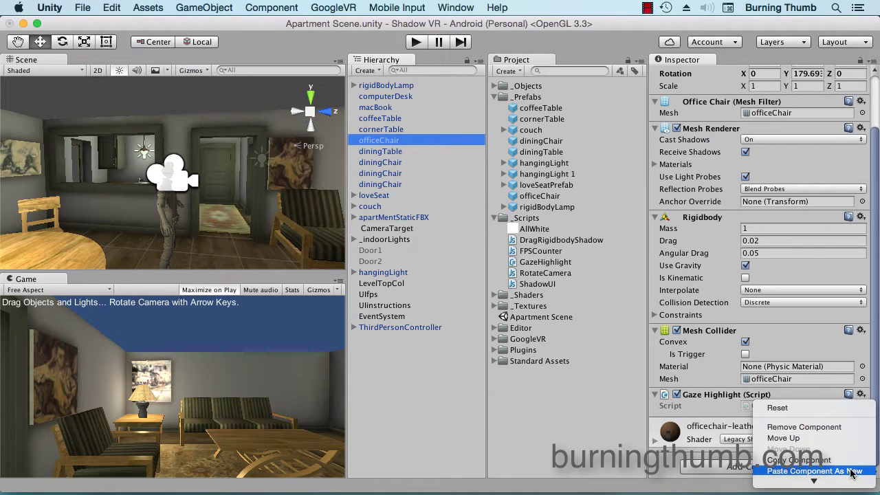
click(814, 473)
click(415, 152)
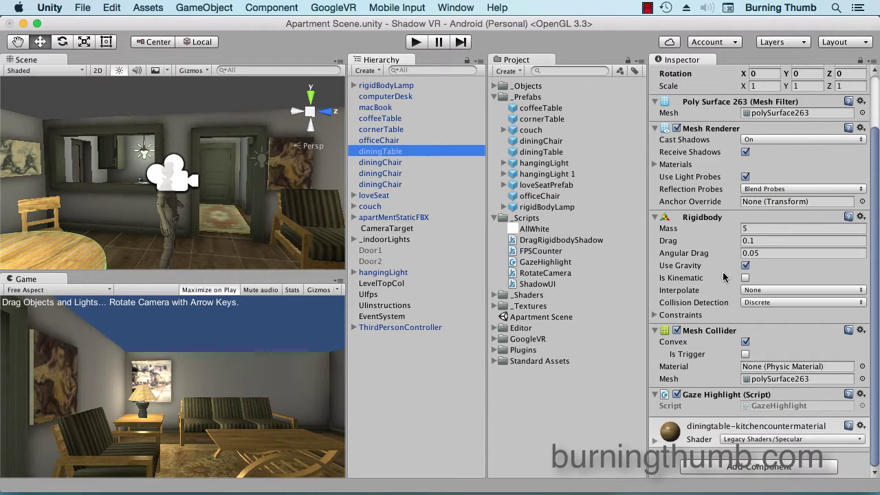
click(861, 394)
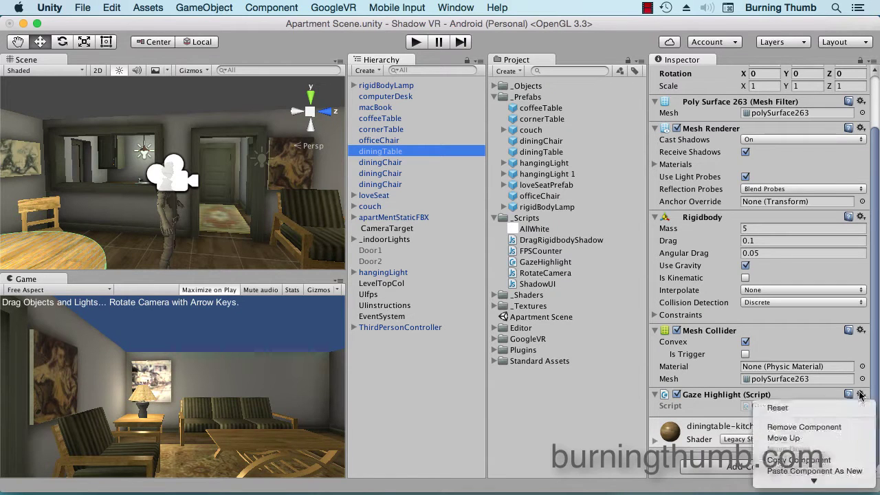
click(850, 471)
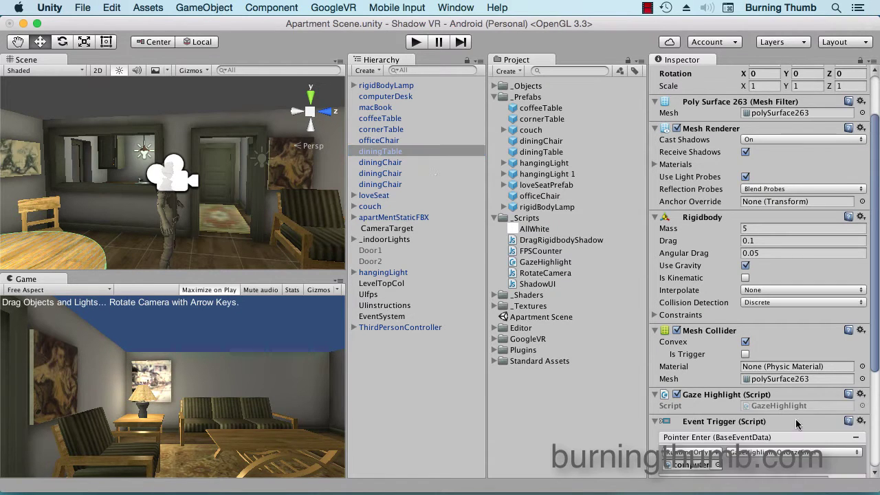
Step: Paste the copied Event Trigger onto all three diningChair objects
click(418, 164)
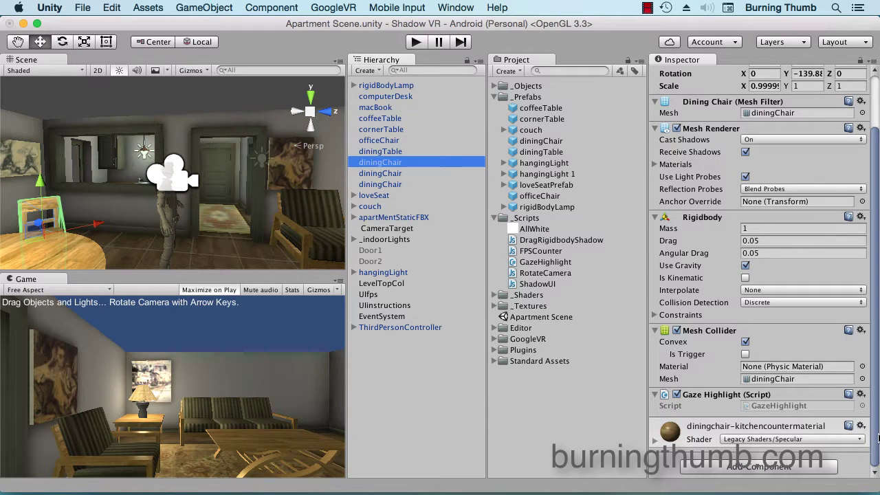
click(859, 394)
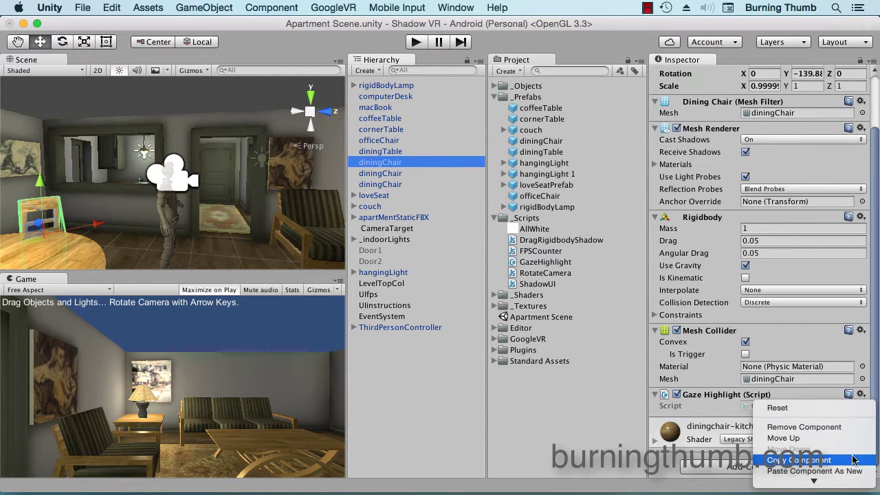
click(825, 465)
click(430, 174)
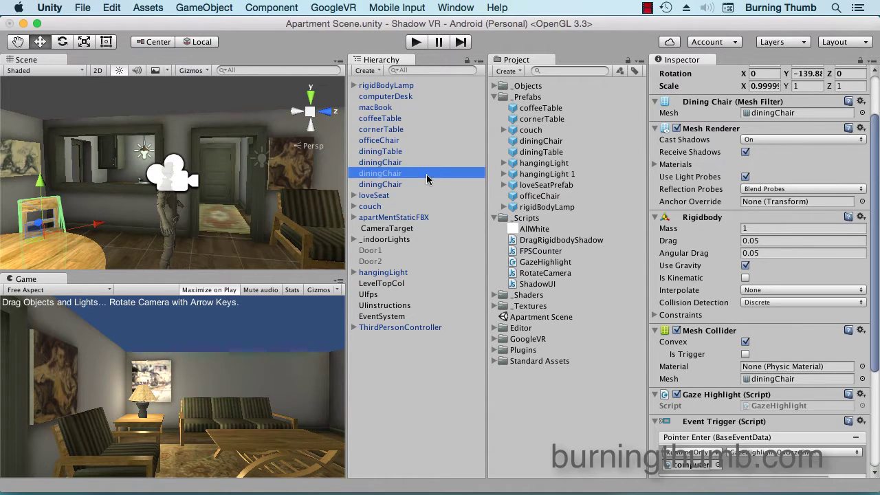
click(861, 395)
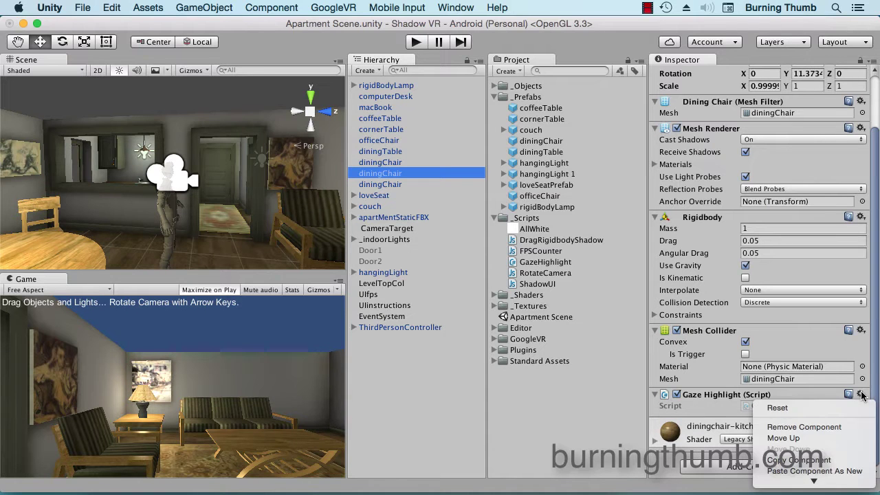
click(852, 472)
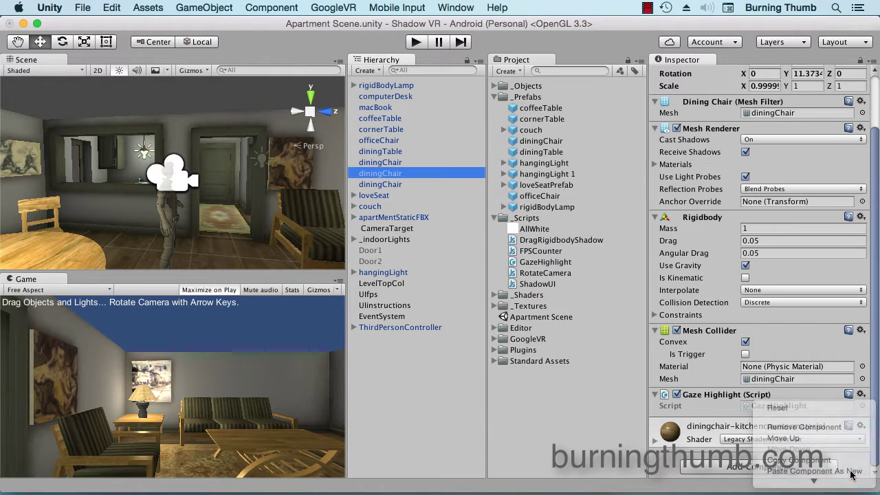
click(395, 185)
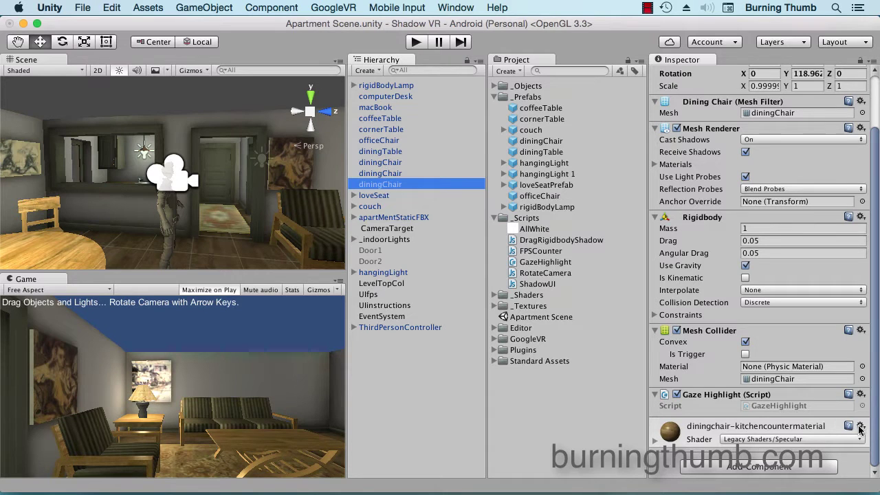
click(860, 395)
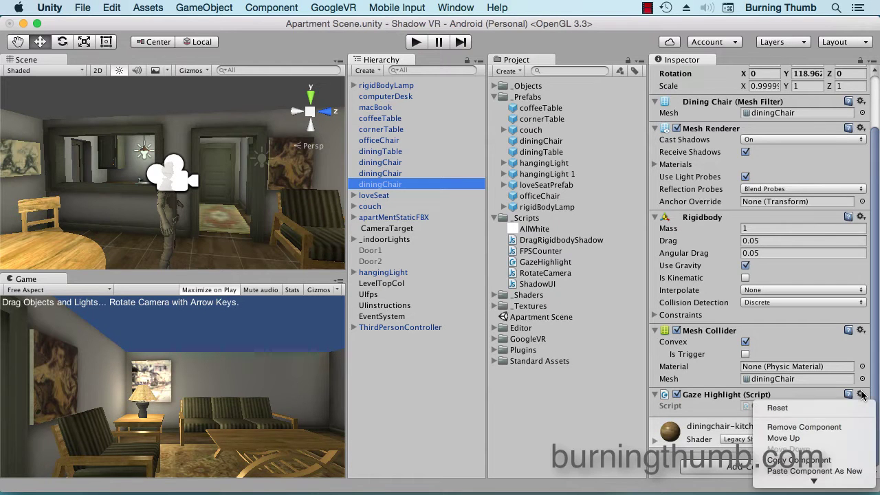
click(856, 472)
scroll(744, 380, down, 5)
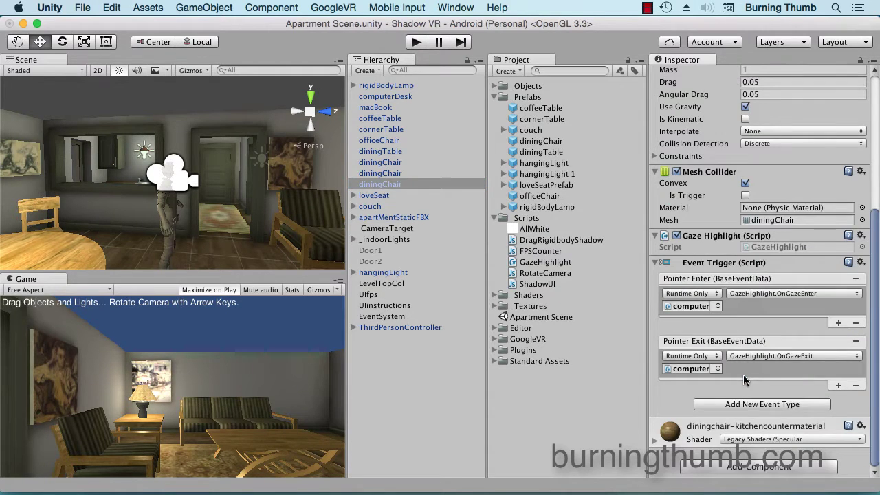
Step: Target the third dining chair's Event Trigger at itself, calling GazeHighlight.OnGazeEnter and OnGazeExit
drag(398, 191, 677, 310)
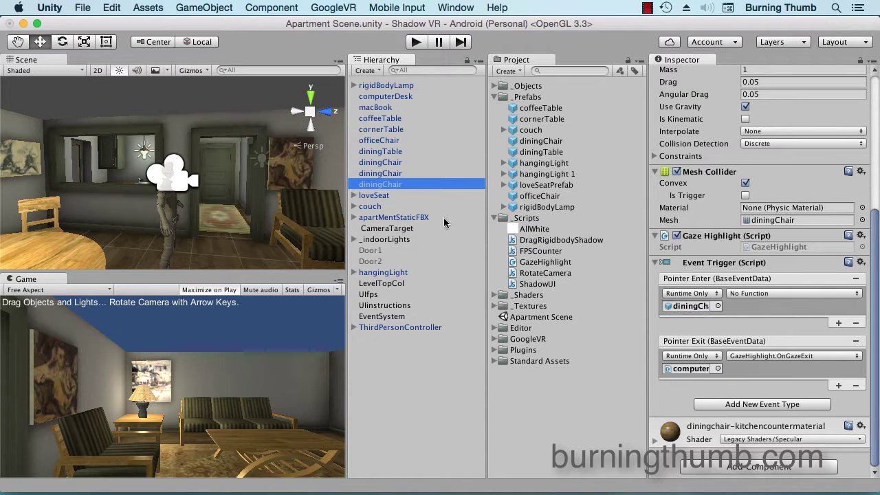
drag(392, 188, 691, 372)
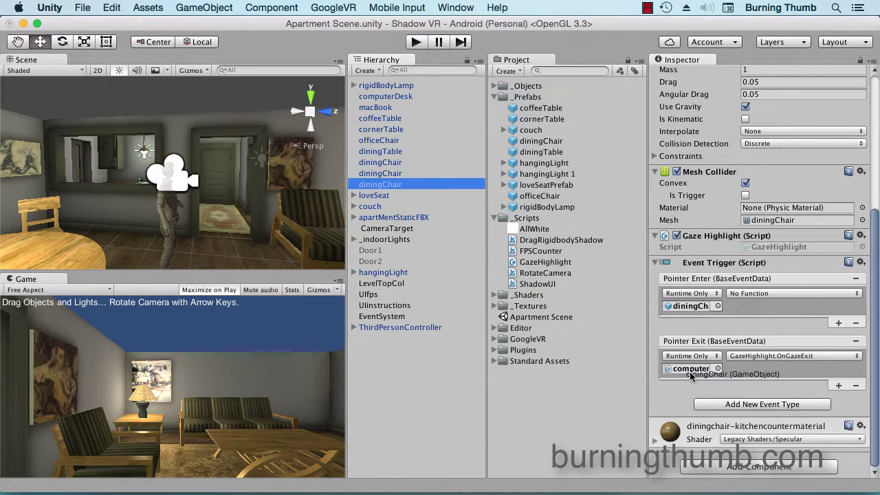
click(769, 293)
mouse_move(764, 393)
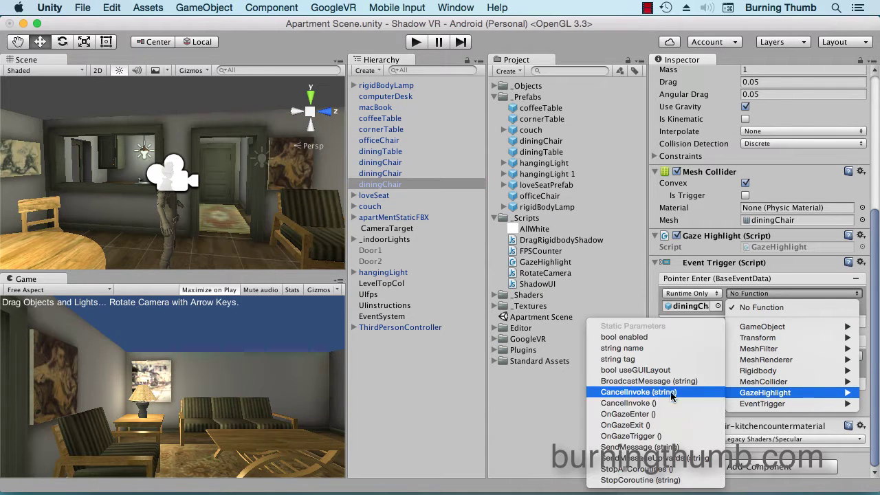
click(662, 416)
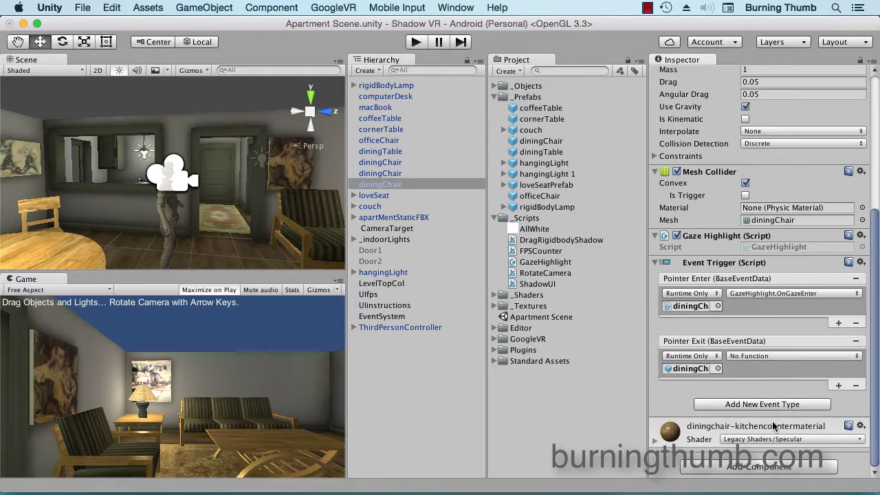
click(795, 358)
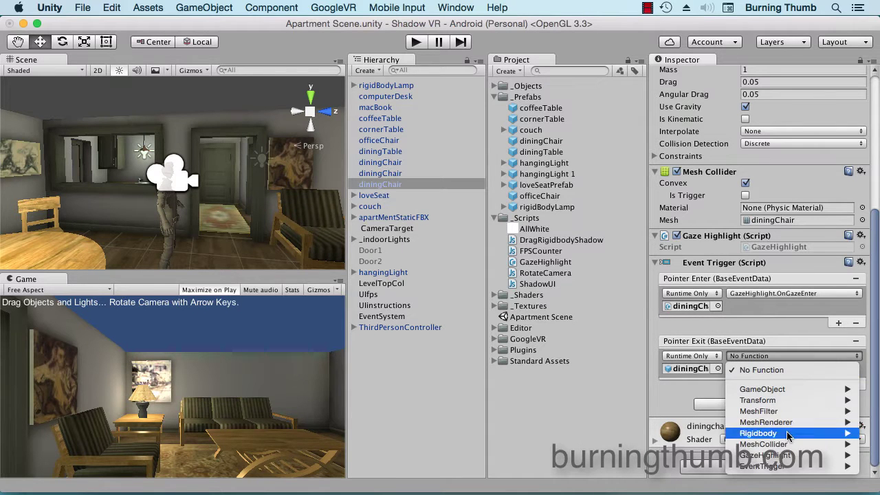
mouse_move(777, 455)
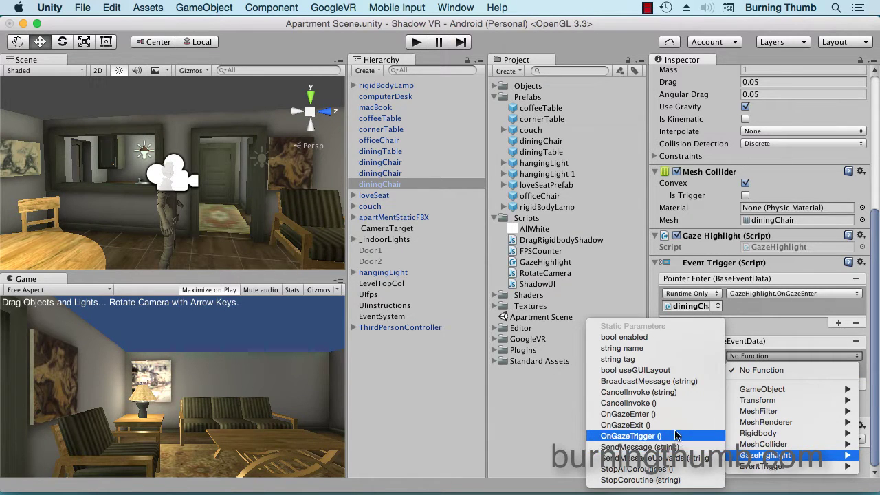
click(640, 425)
Step: Target the second dining chair's Event Trigger at itself with GazeHighlight.OnGazeEnter and OnGazeExit
click(407, 173)
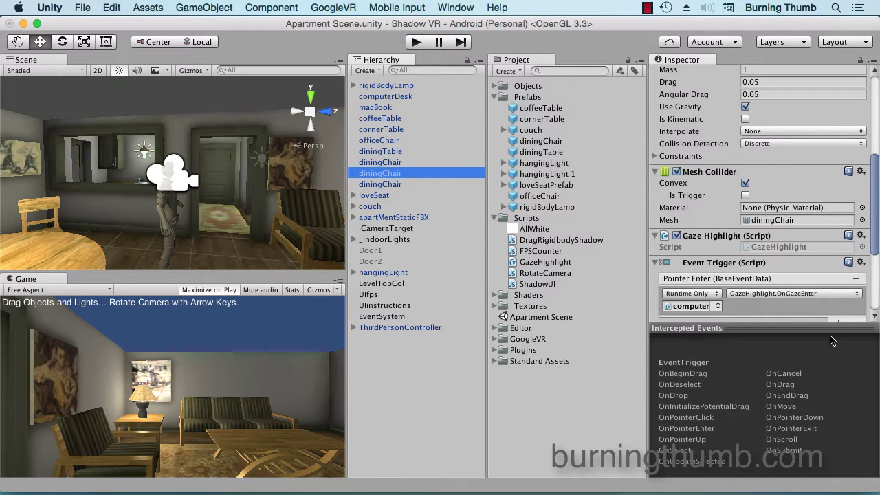
scroll(797, 294, down, 5)
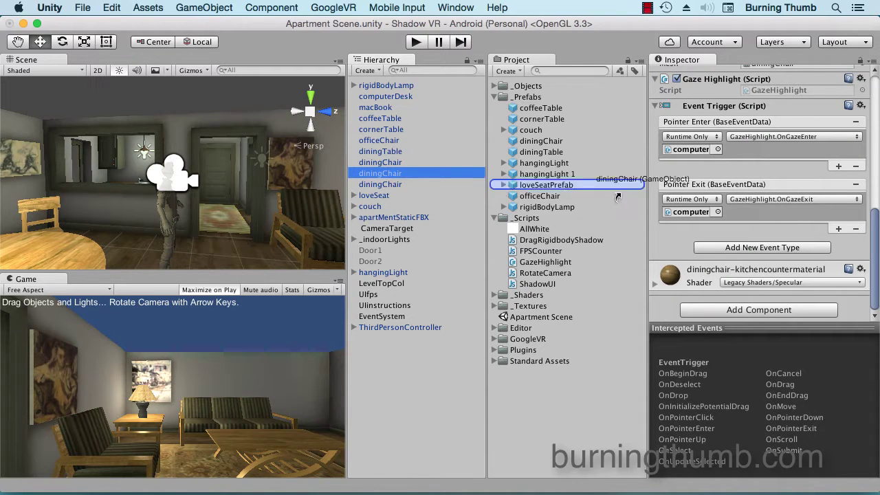
drag(398, 179, 683, 151)
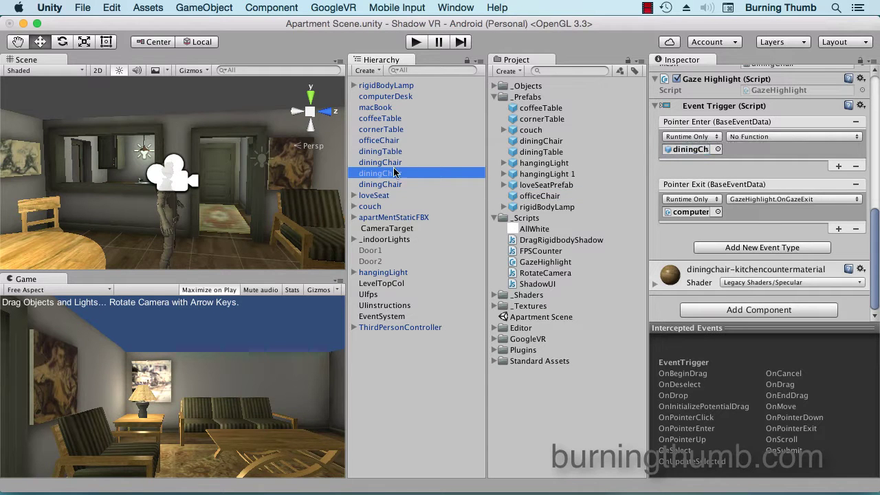
drag(380, 177, 677, 213)
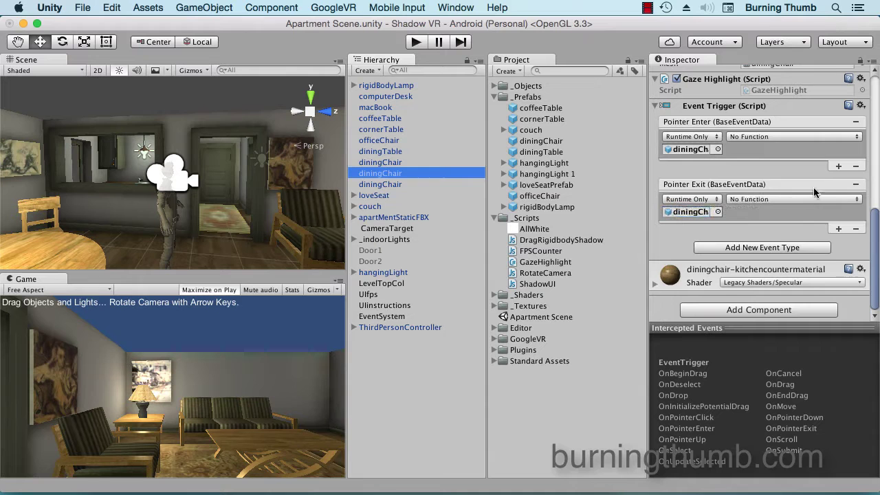
click(822, 138)
mouse_move(811, 235)
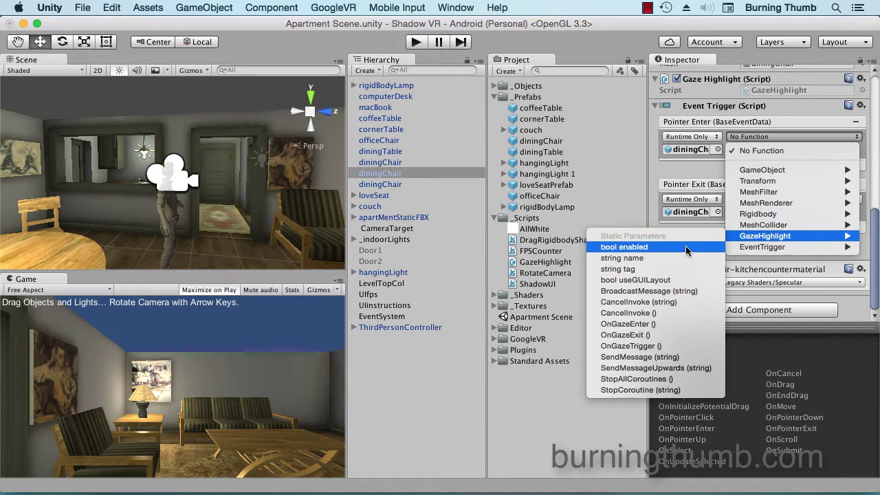
click(660, 324)
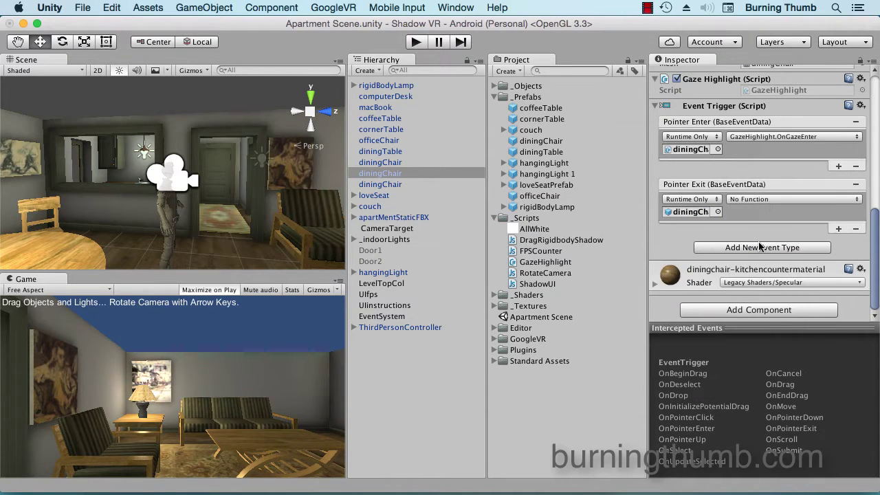
click(771, 200)
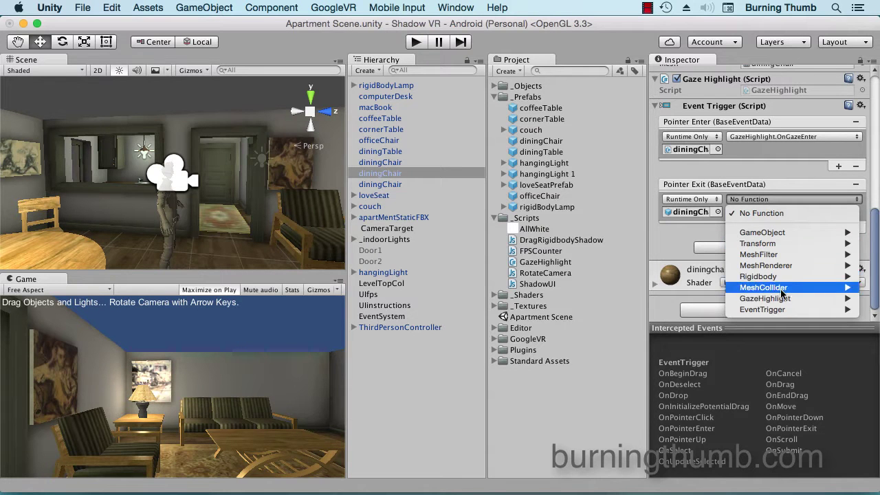
mouse_move(777, 301)
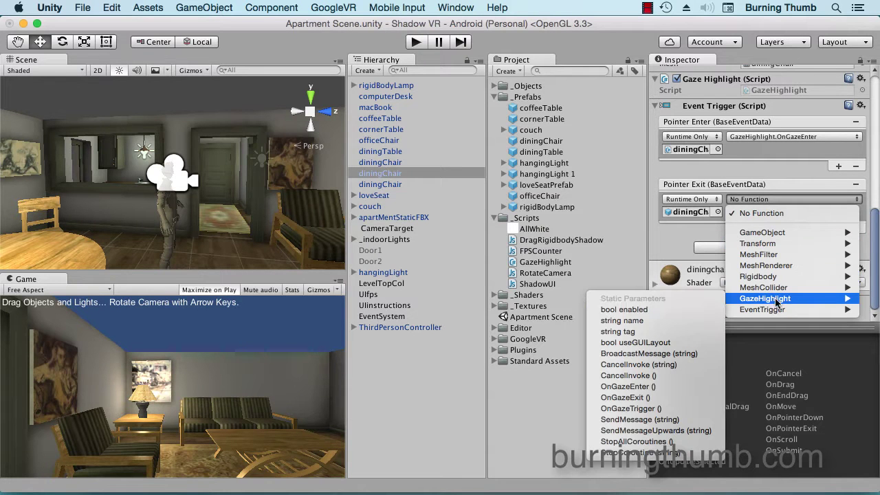
click(660, 397)
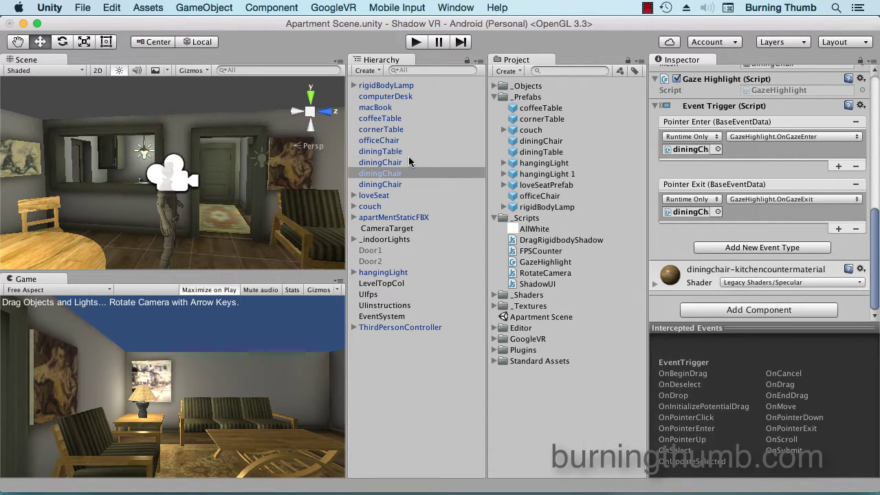
click(409, 162)
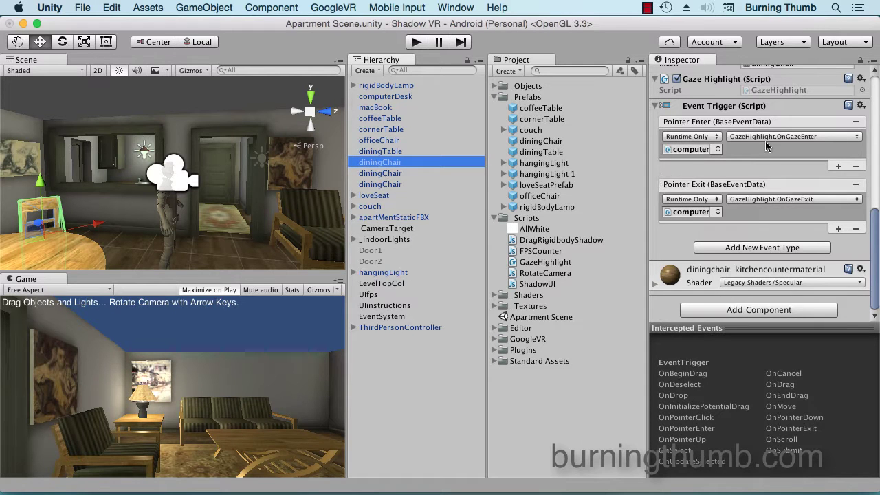
Step: Target the first dining chair's Event Trigger at itself, calling GazeHighlight.OnGazeEnter and OnGazeExit
drag(377, 163, 688, 149)
drag(375, 165, 686, 213)
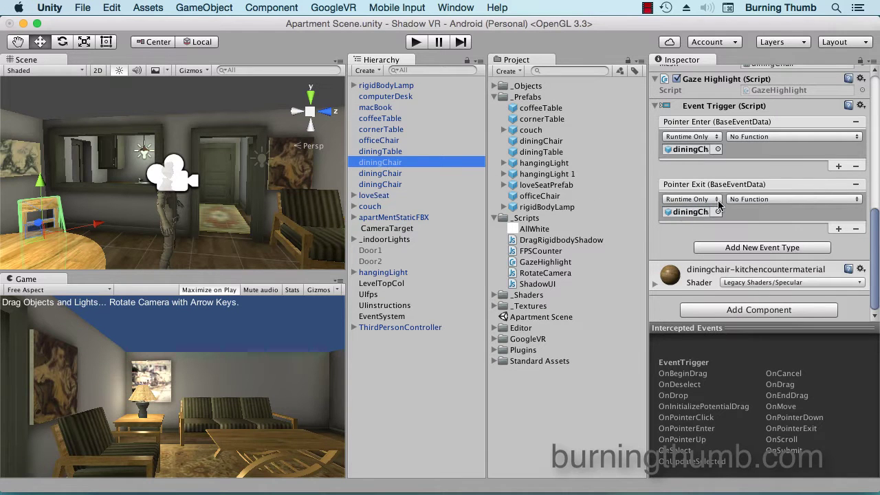
click(797, 137)
mouse_move(791, 236)
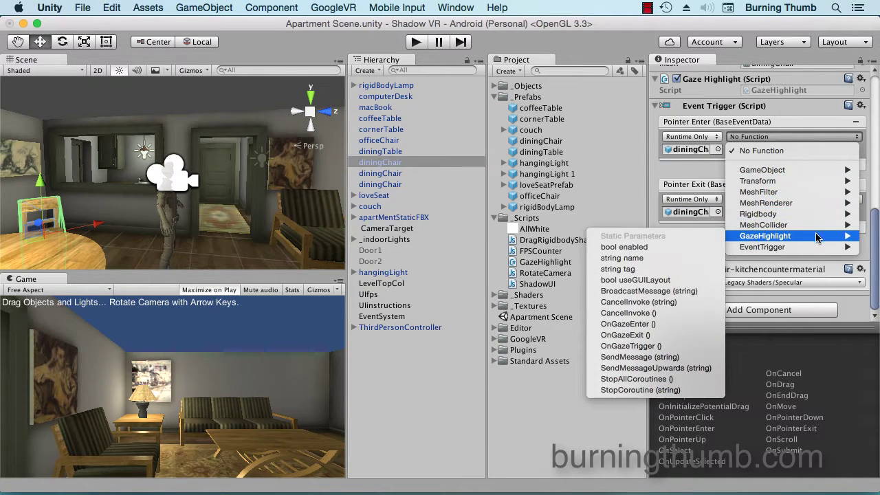
click(678, 324)
click(781, 199)
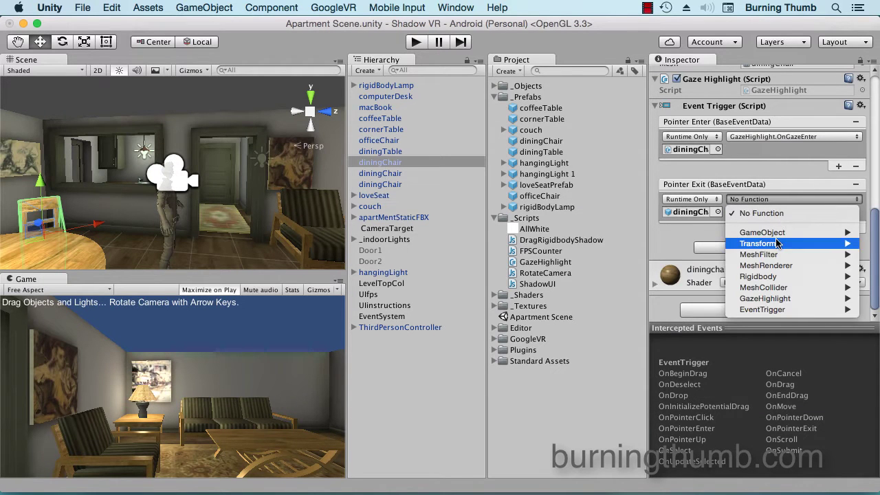
mouse_move(789, 298)
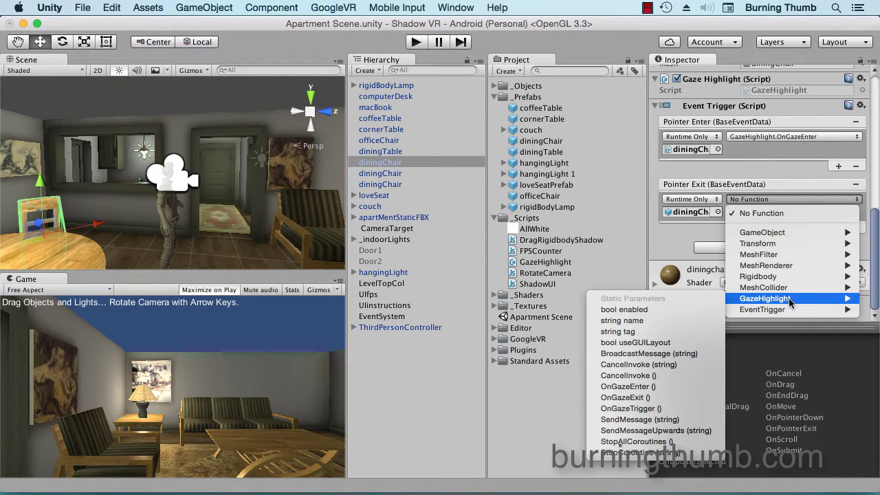
click(672, 397)
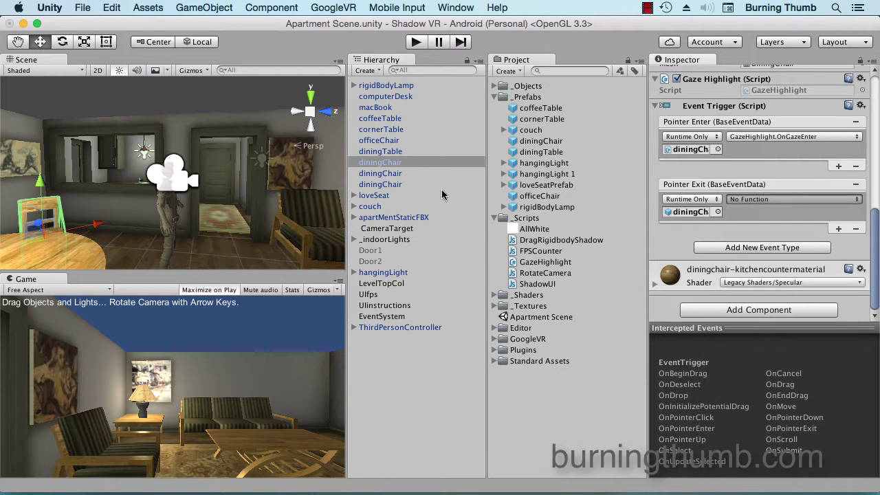
Step: Target the diningTable's Event Trigger at itself, calling GazeHighlight.OnGazeEnter and OnGazeExit
click(406, 151)
drag(387, 151, 678, 153)
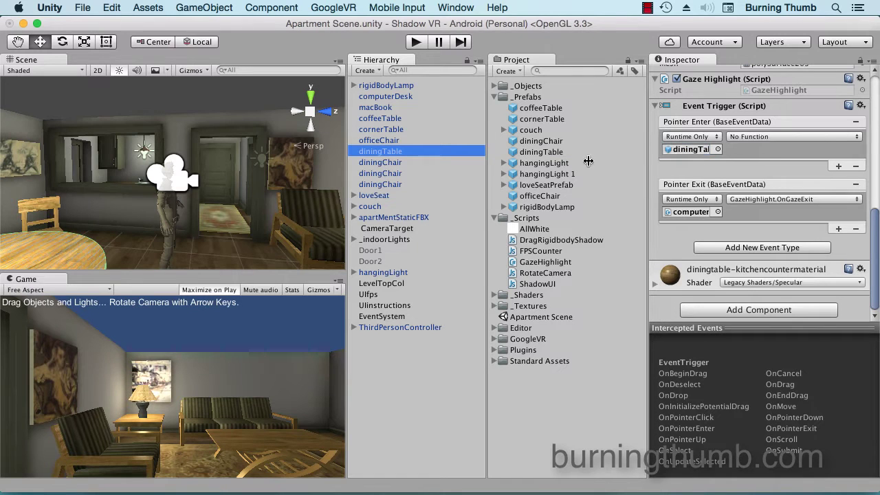
drag(390, 156, 683, 214)
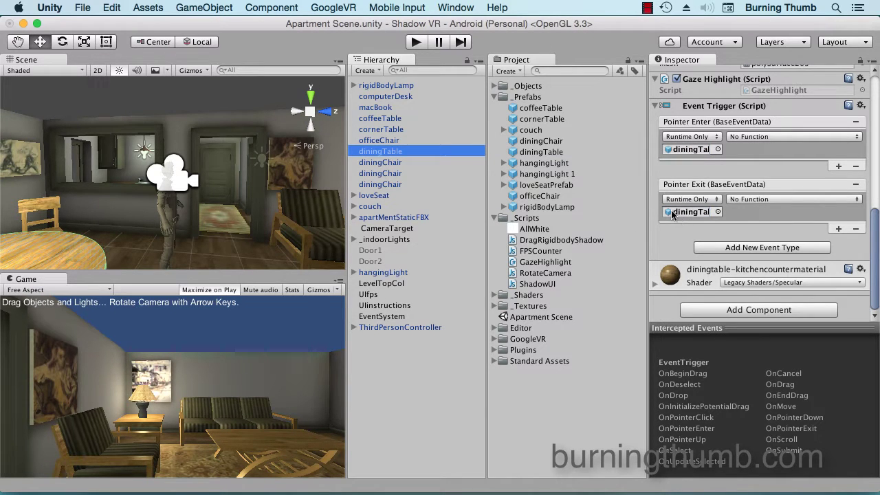
click(801, 136)
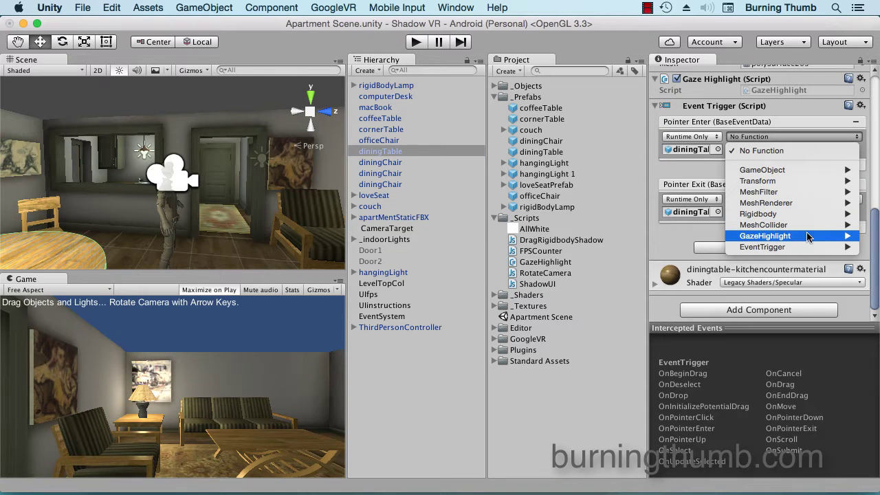
mouse_move(797, 236)
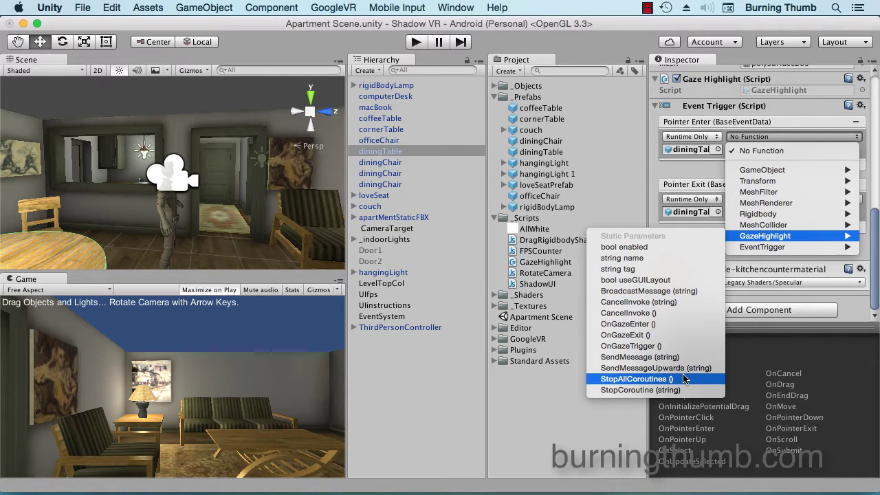
click(671, 324)
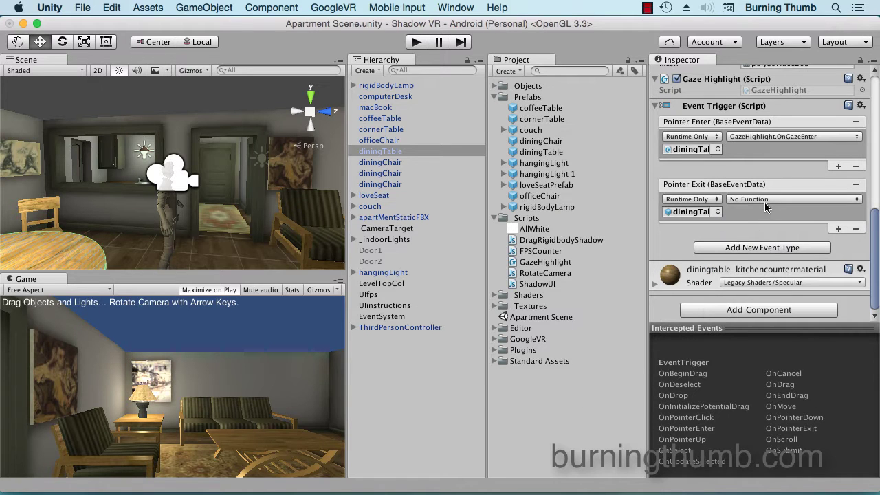
click(766, 199)
mouse_move(780, 297)
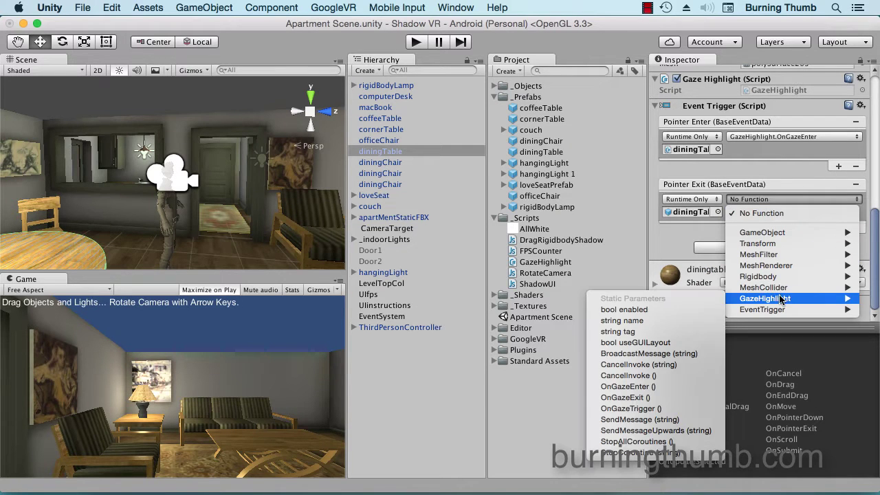
click(673, 397)
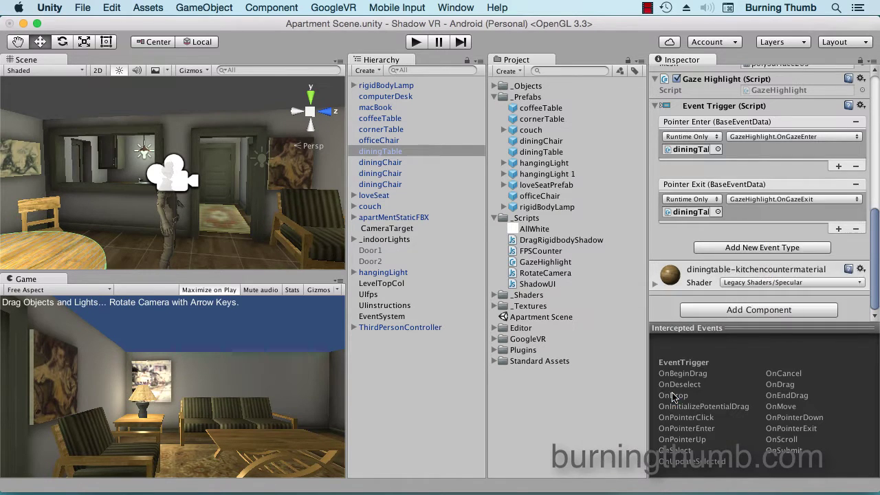
click(408, 140)
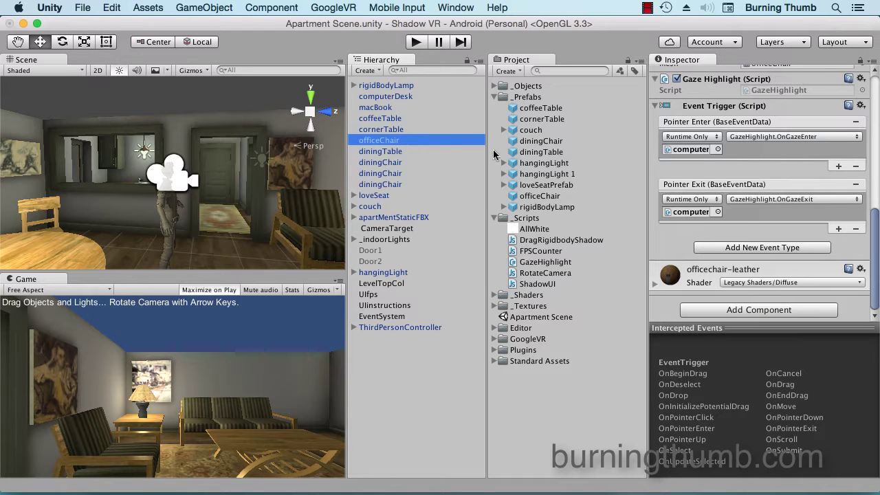
Step: Retarget the officeChair's gaze enter/exit events to the chair, calling GazeHighlight.OnGazeEnter and OnGazeExit
drag(375, 145, 704, 150)
drag(388, 144, 687, 211)
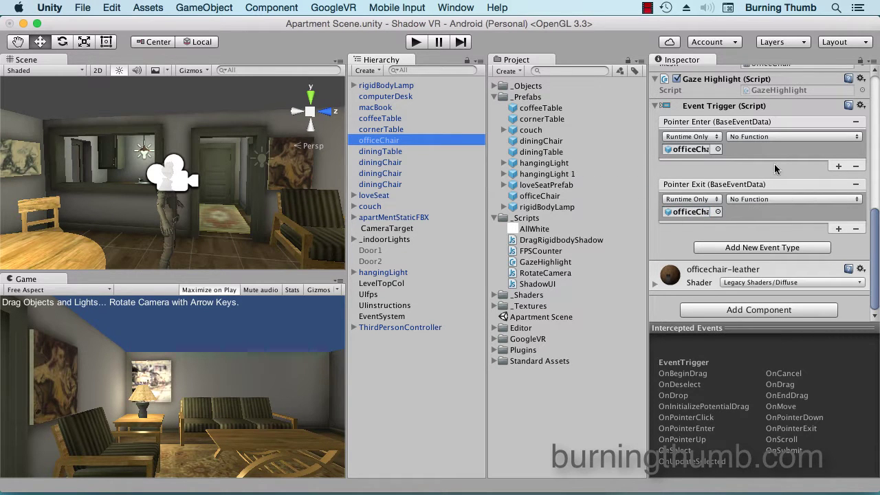
click(782, 136)
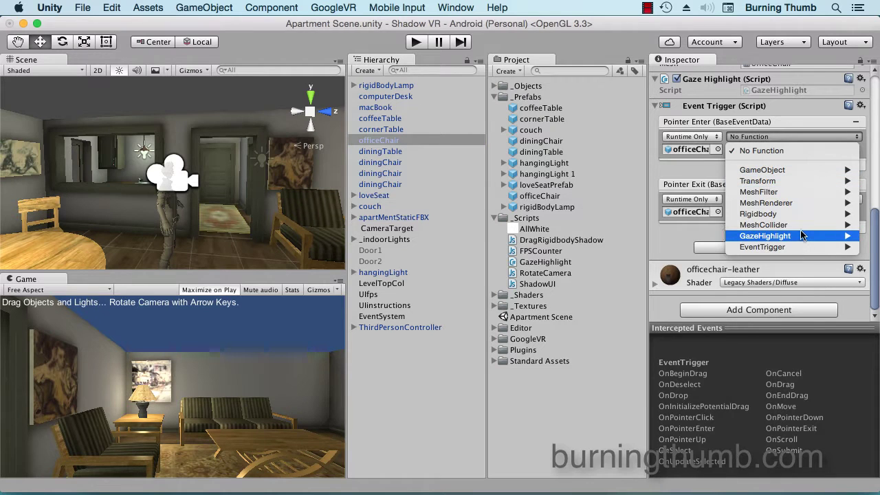
mouse_move(800, 236)
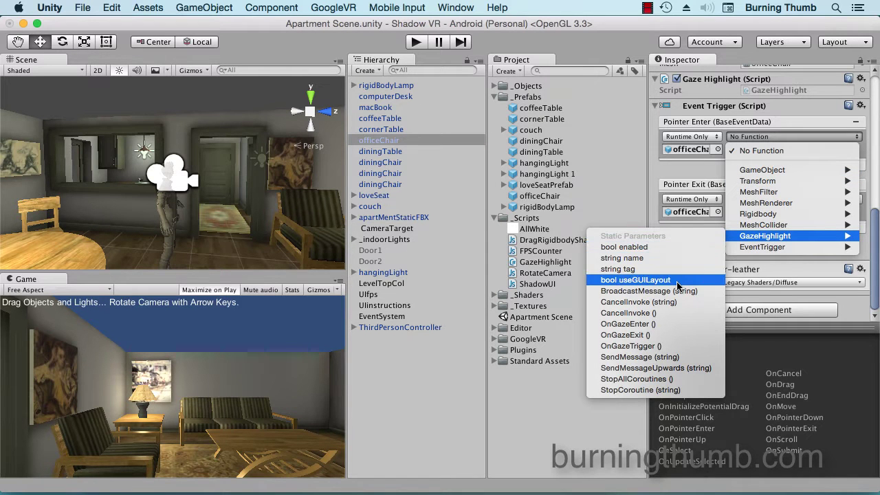
click(679, 324)
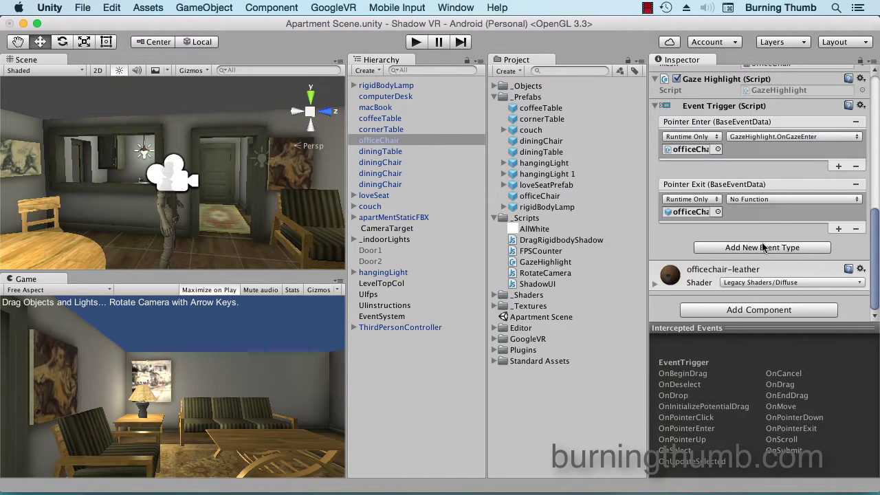
click(778, 198)
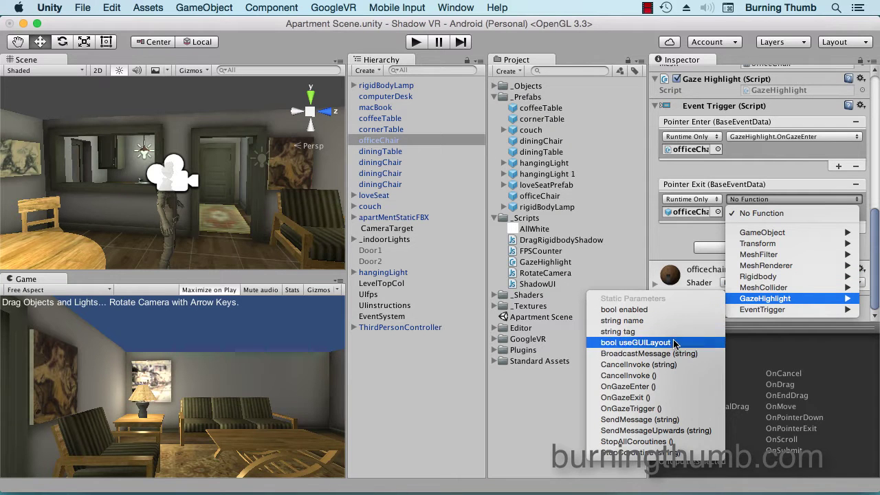
click(676, 397)
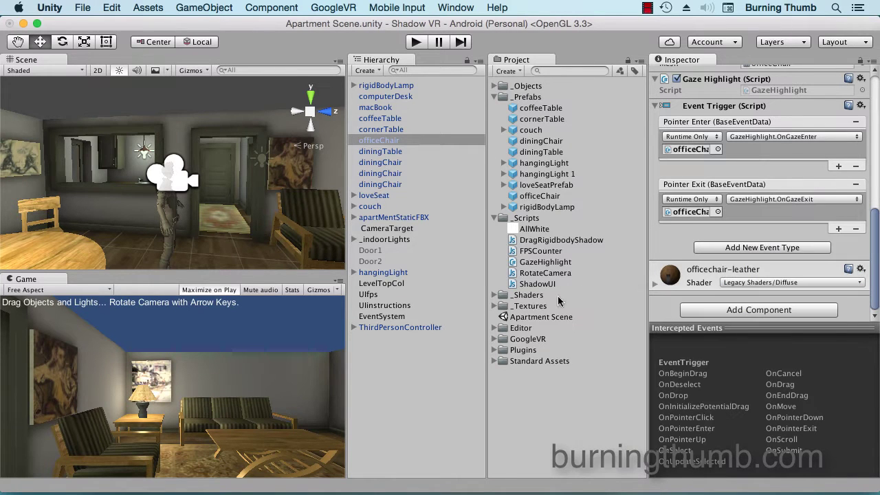
click(389, 129)
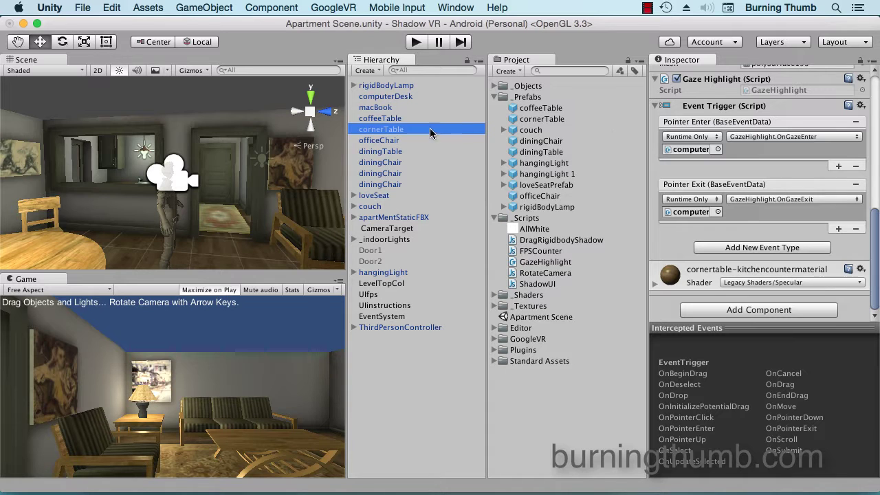
Step: Point cornerTable's enter/exit events at itself with GazeHighlight.OnGazeEnter and OnGazeExit
drag(377, 132, 691, 149)
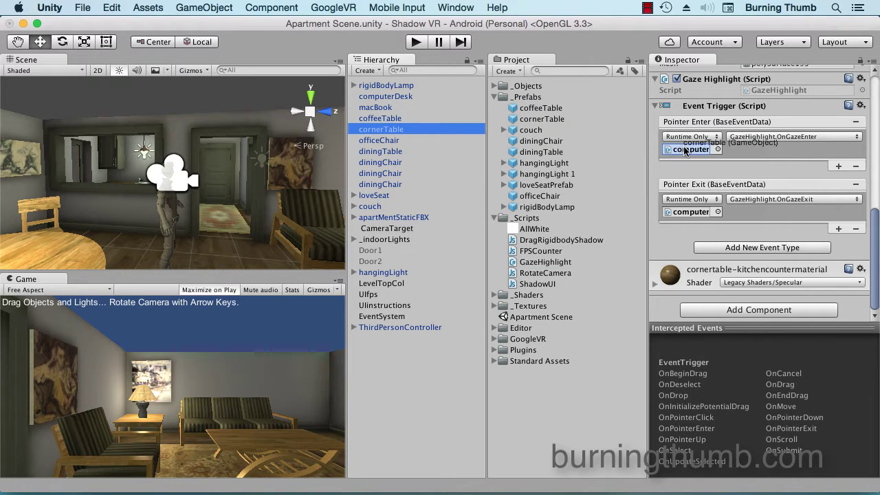
drag(383, 133, 678, 214)
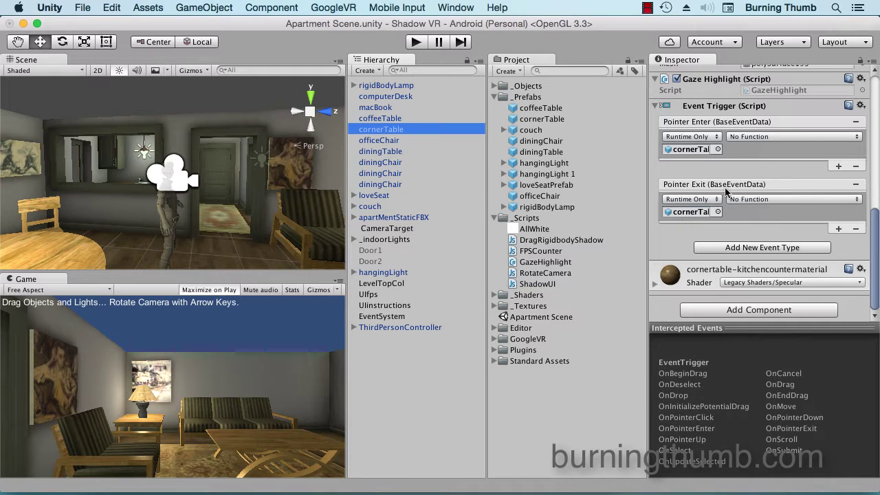
click(777, 137)
mouse_move(765, 236)
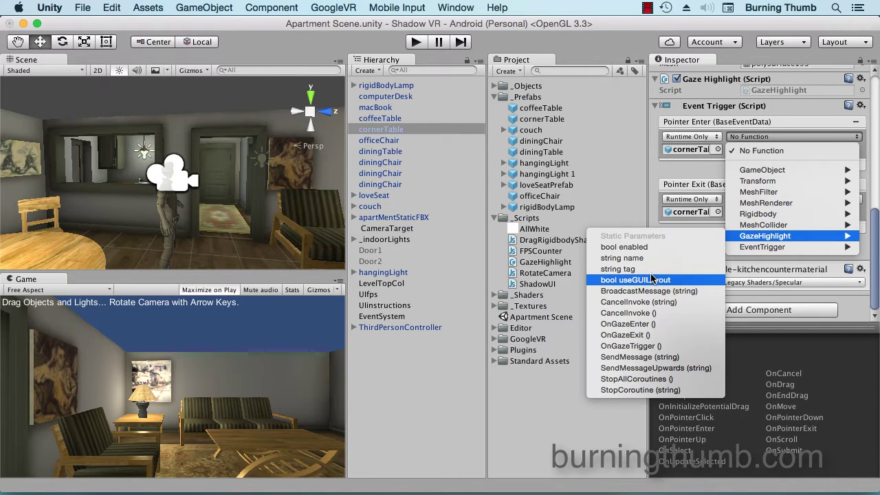
click(627, 324)
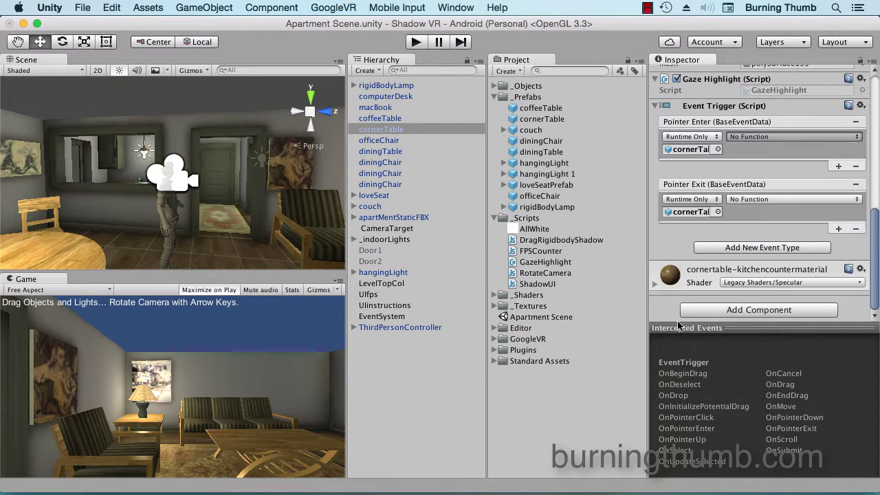
click(775, 199)
mouse_move(808, 299)
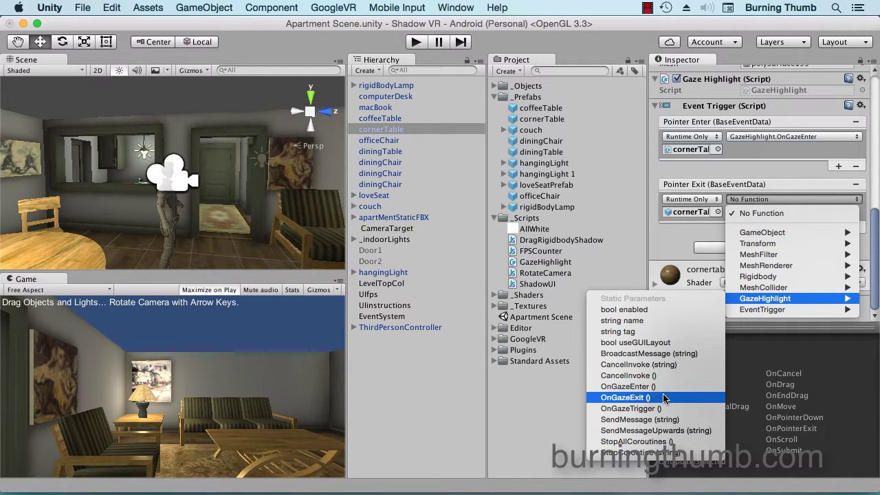
click(626, 397)
Step: Point coffeeTable's enter/exit events at itself with GazeHighlight.OnGazeEnter and OnGazeExit
click(402, 120)
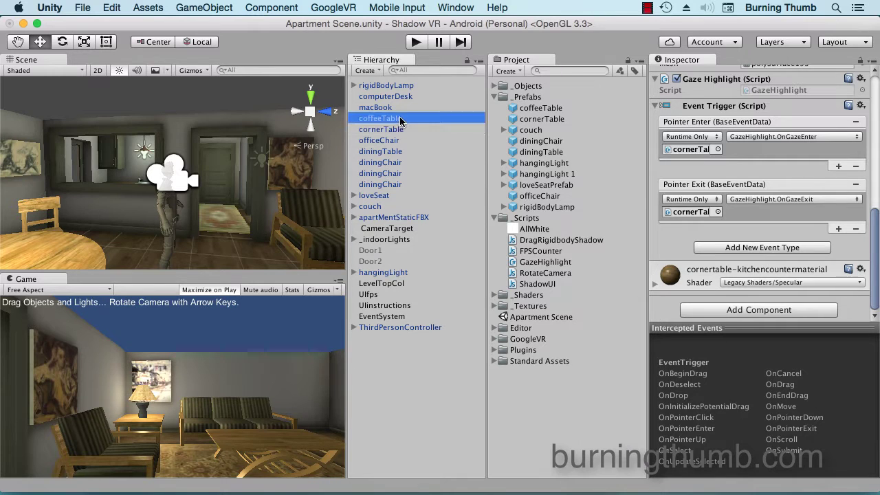
drag(369, 121, 690, 149)
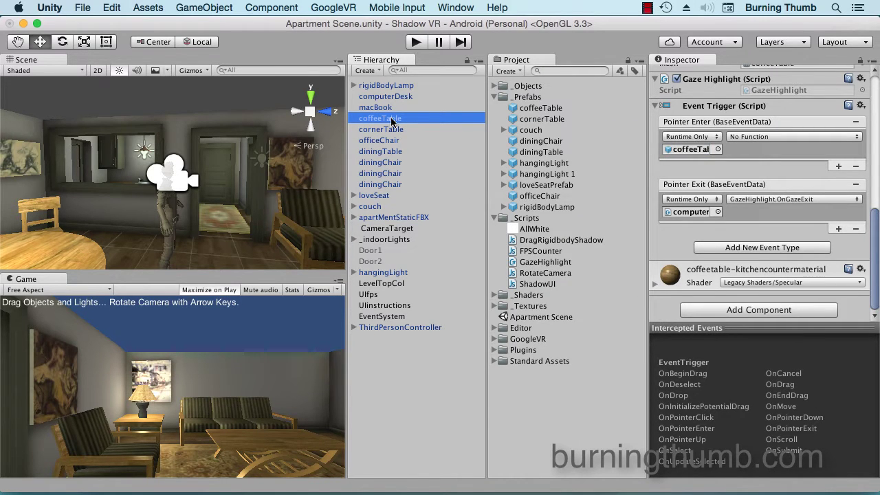
drag(391, 121, 689, 212)
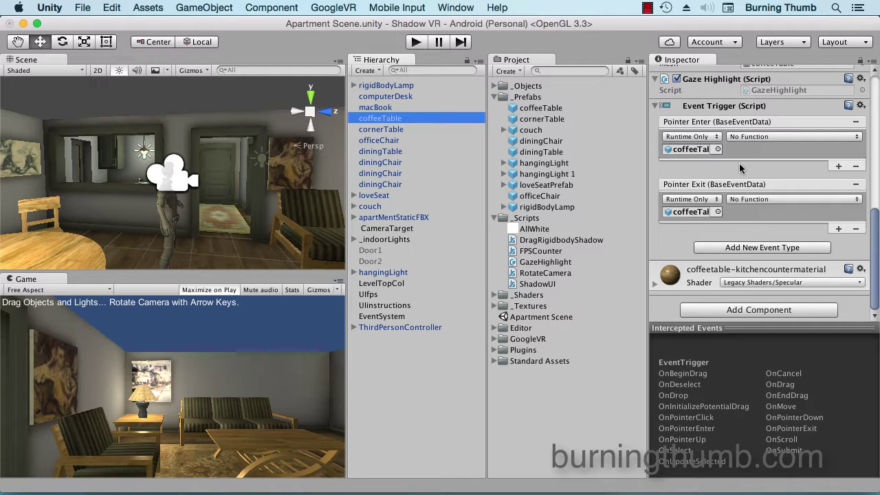
click(771, 137)
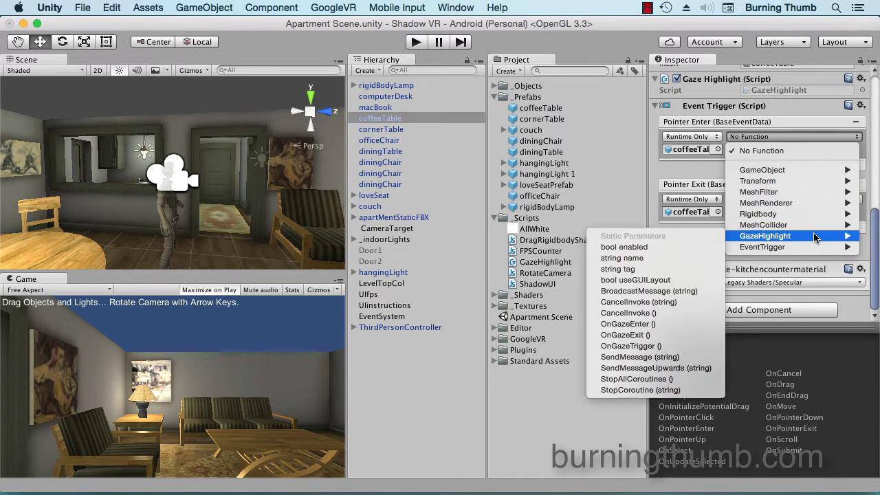
click(678, 324)
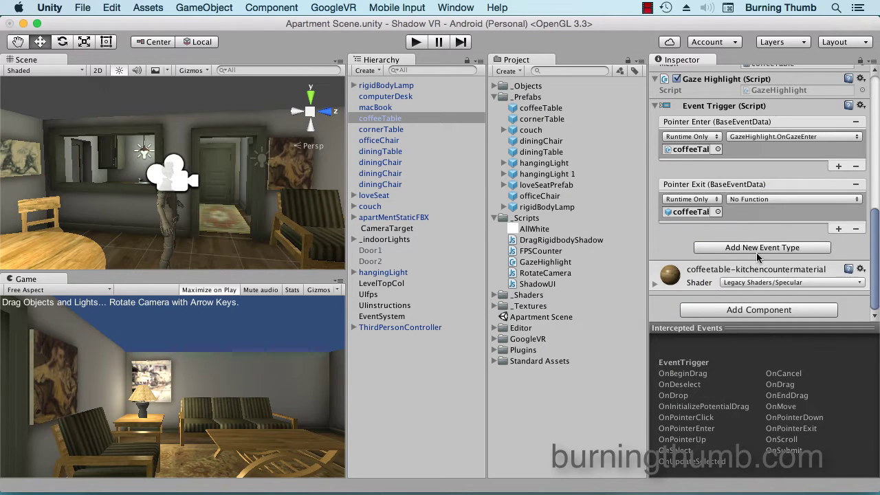
click(777, 200)
mouse_move(796, 299)
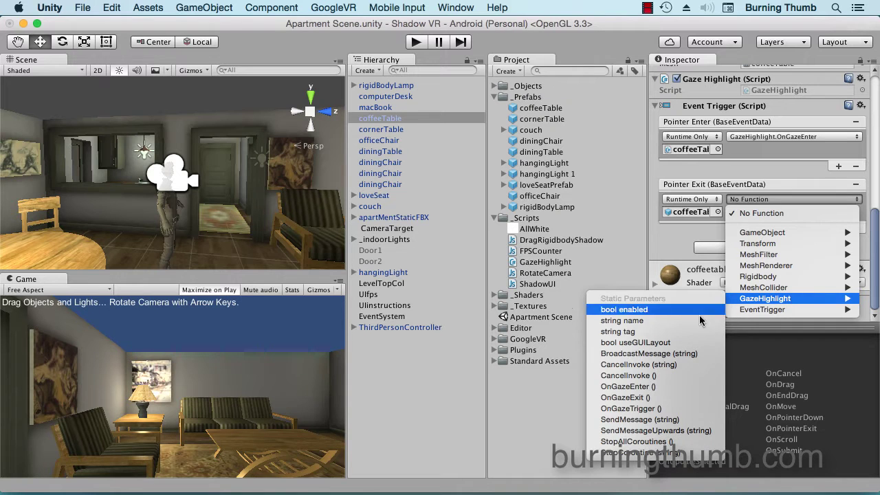
click(677, 397)
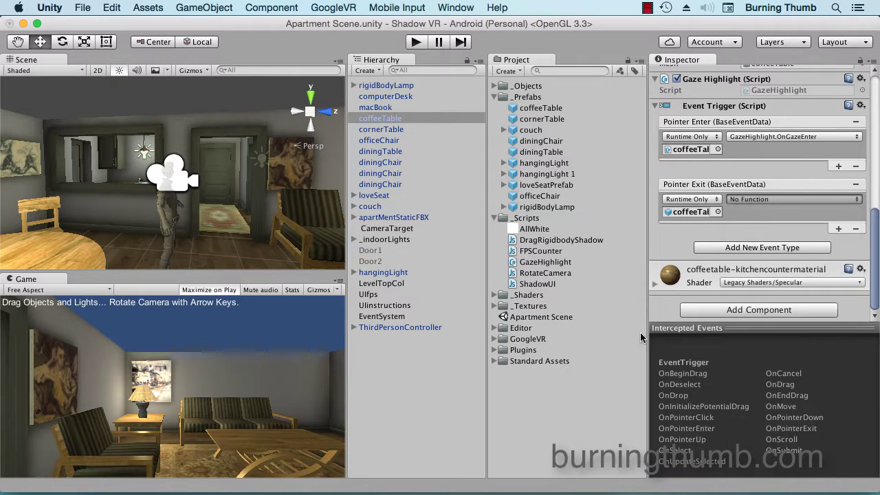
click(437, 107)
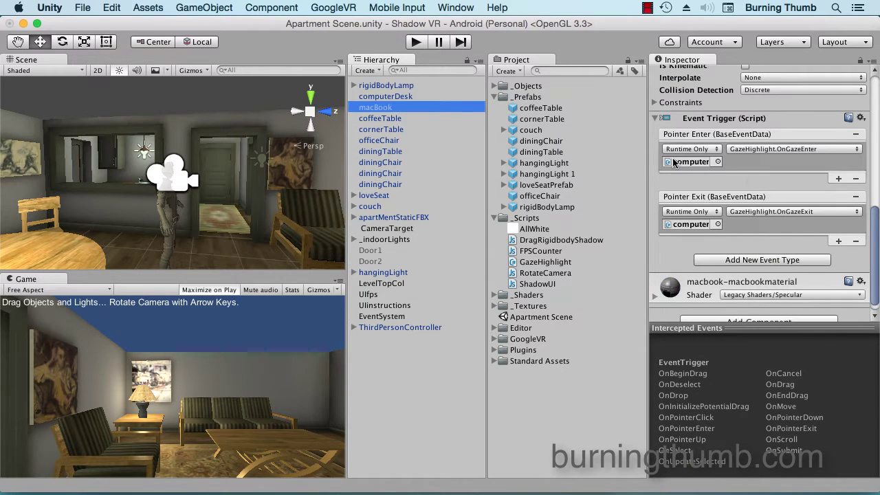
Step: Make macBook's Pointer Enter/Exit target the macBook with GazeHighlight.OnGazeEnter and OnGazeExit
drag(380, 110, 688, 162)
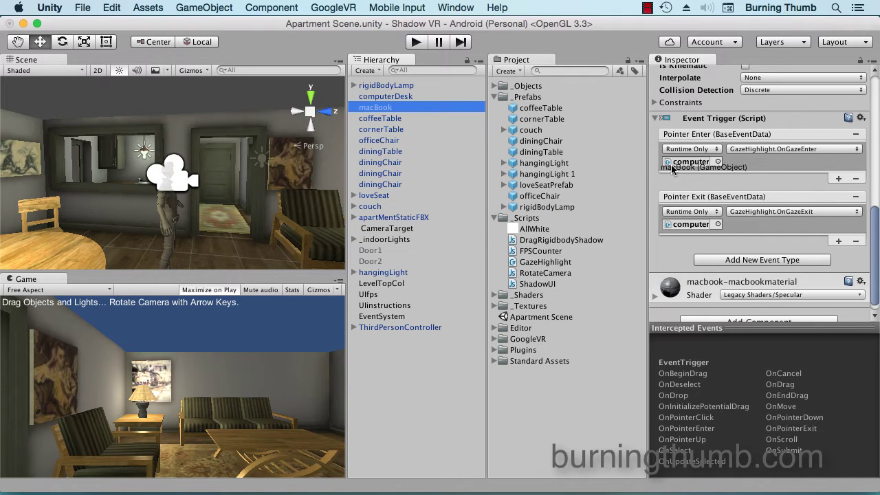
drag(382, 108, 681, 226)
click(806, 151)
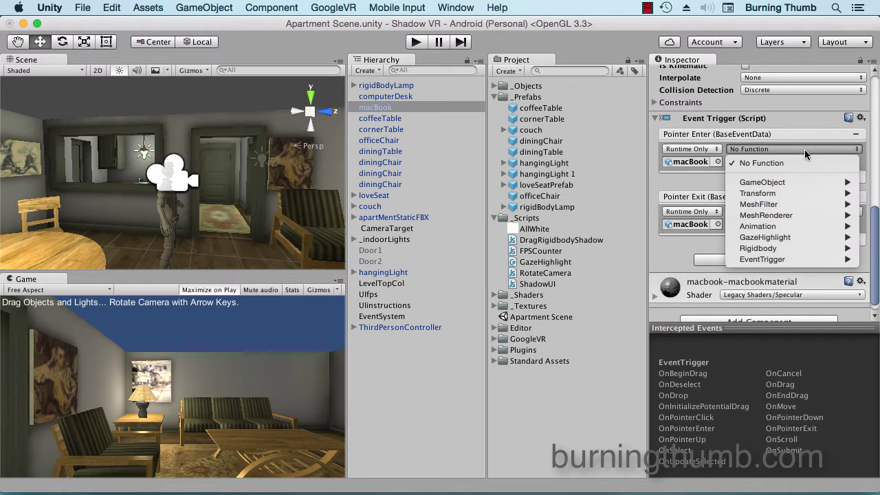
mouse_move(817, 242)
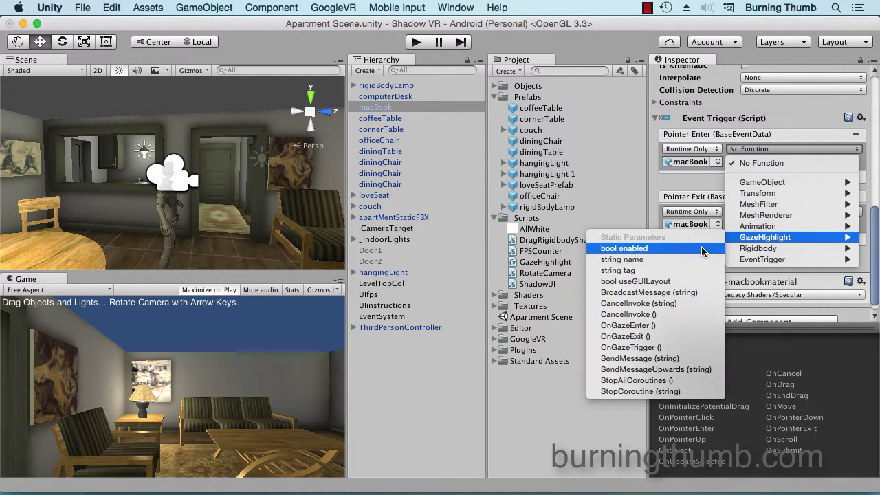
click(687, 329)
click(797, 214)
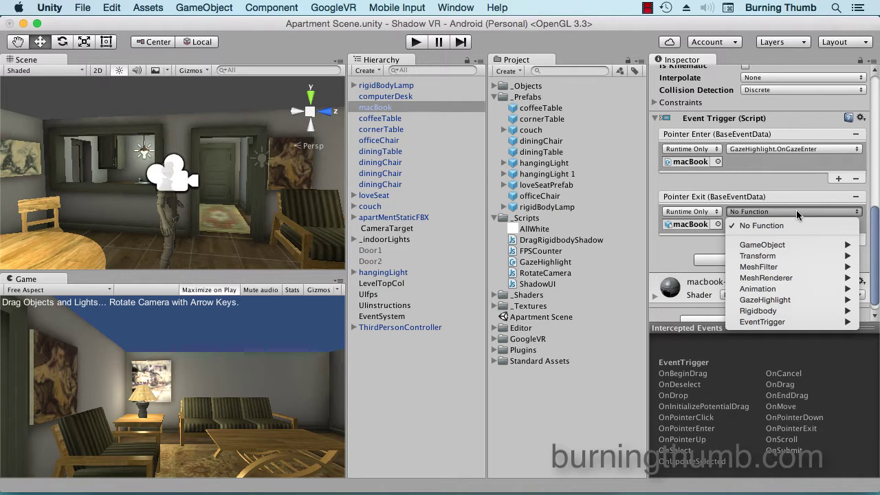
mouse_move(783, 305)
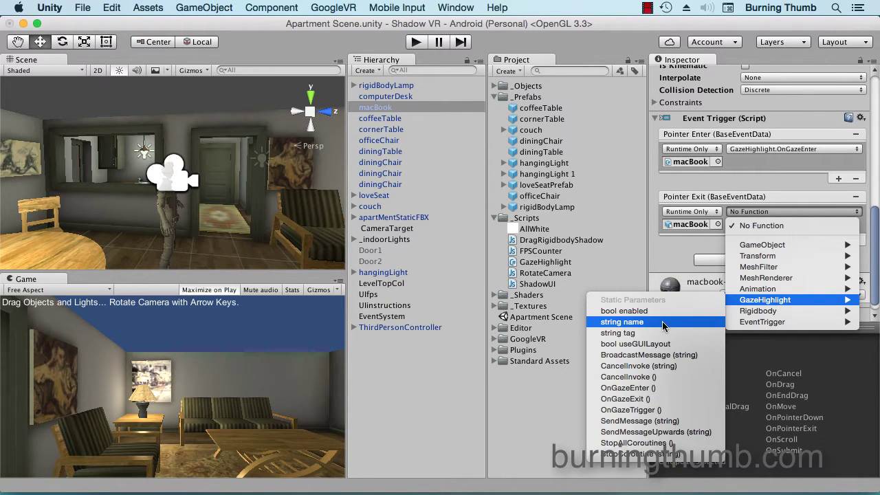
click(679, 398)
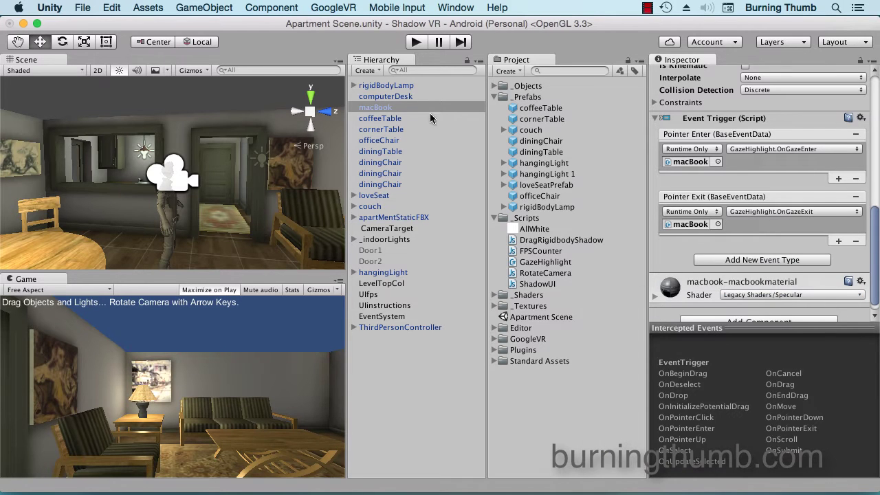
click(412, 97)
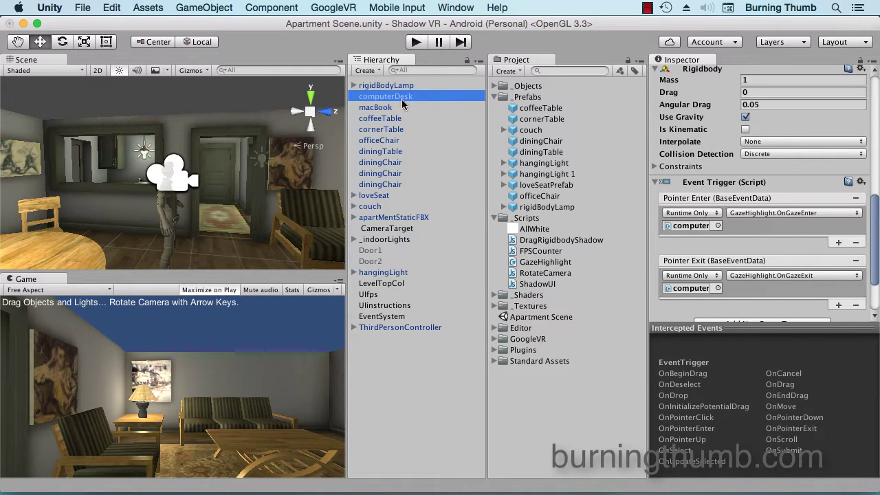
Step: Run Play mode and look around with Alt so the round table and chair turn green
click(415, 43)
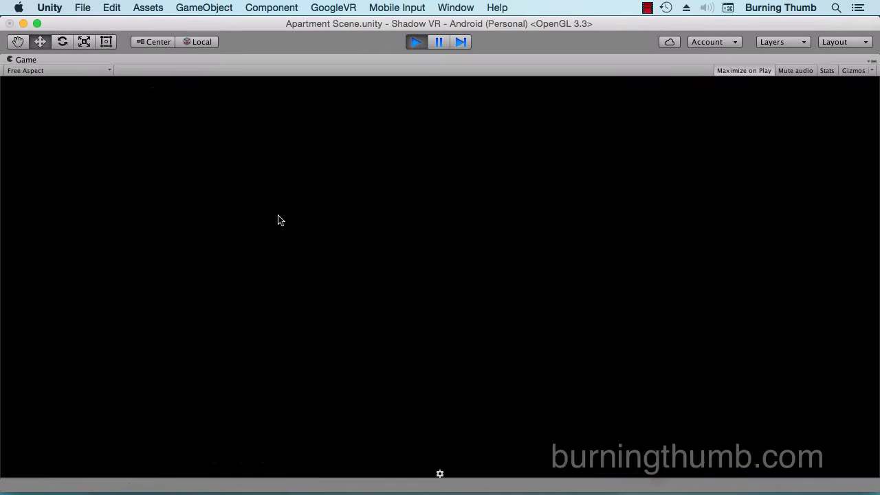
key(alt)
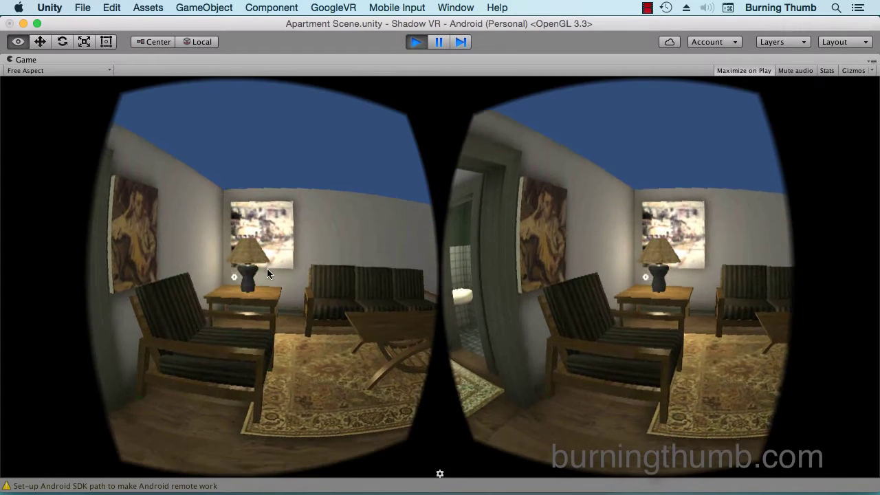
mouse_move(260, 288)
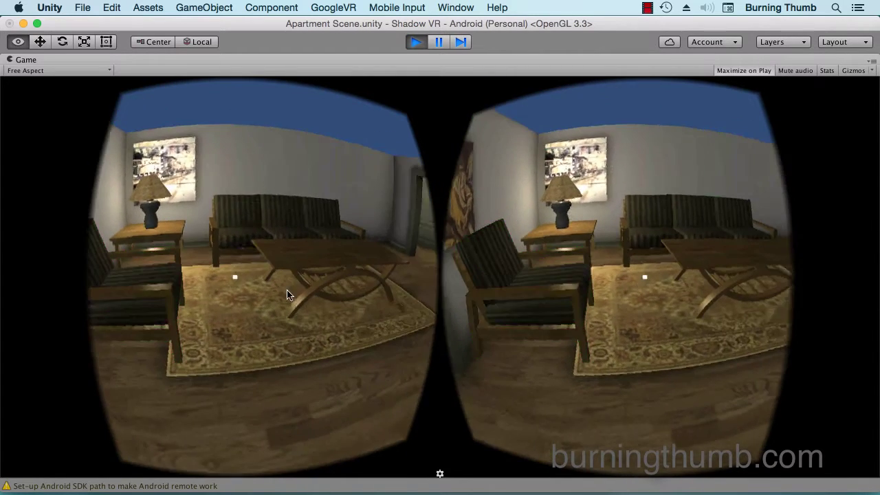
mouse_move(287, 280)
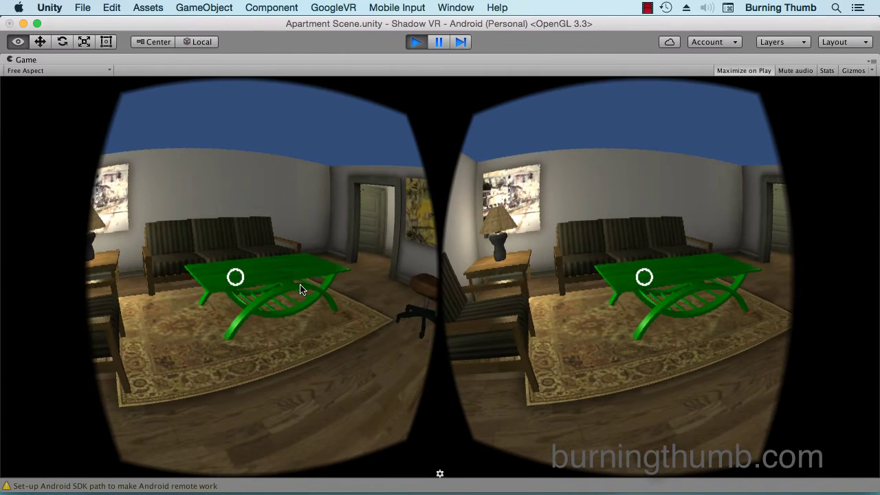
mouse_move(328, 290)
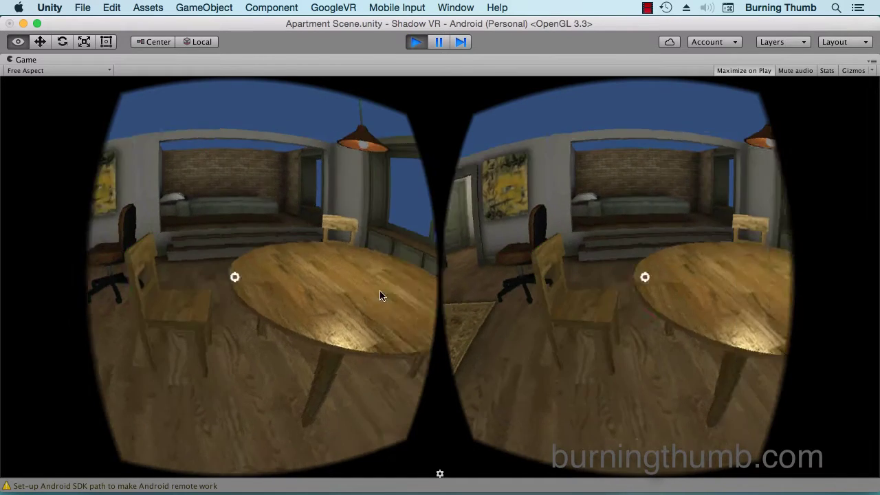
mouse_move(390, 286)
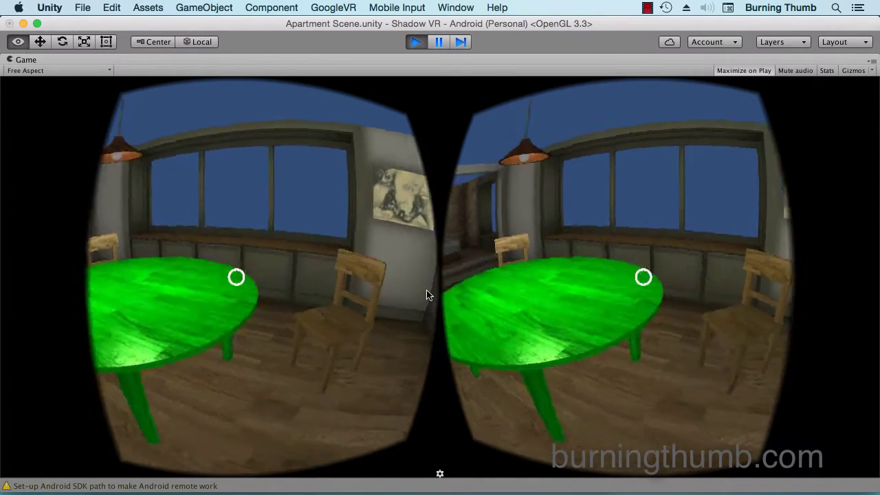
mouse_move(448, 305)
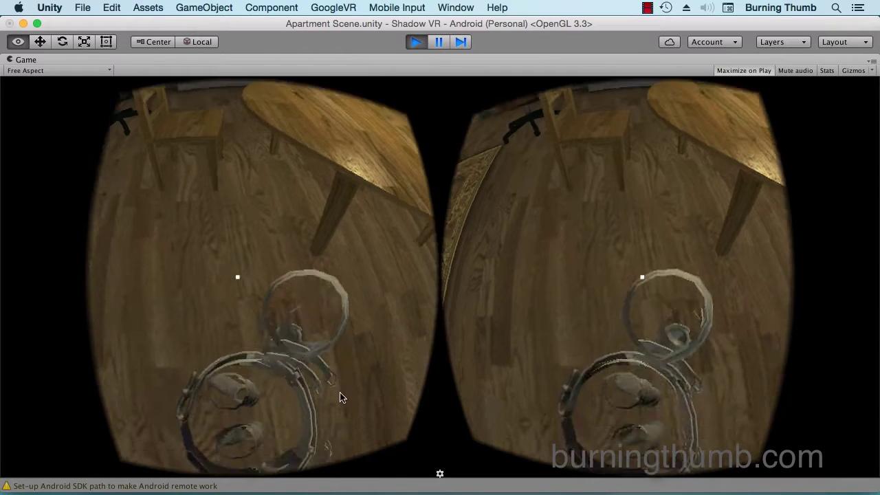
mouse_move(278, 300)
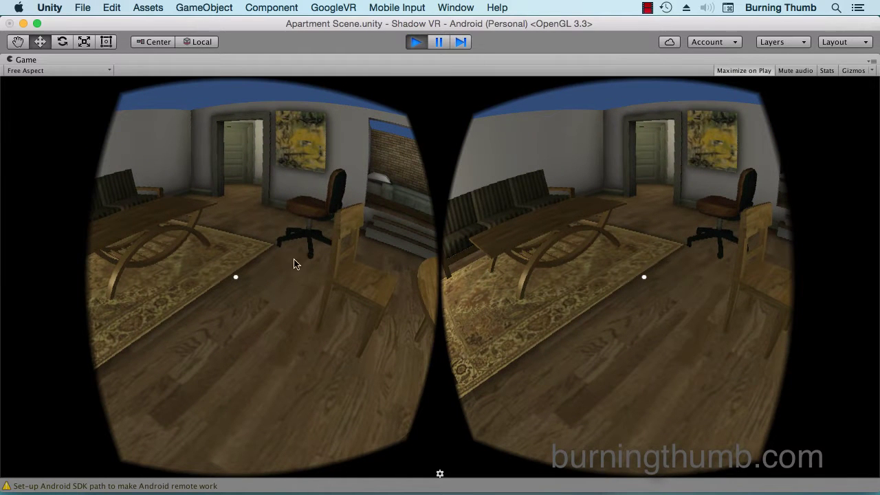
Step: Stop Play mode and return to the editor's Hierarchy
click(416, 44)
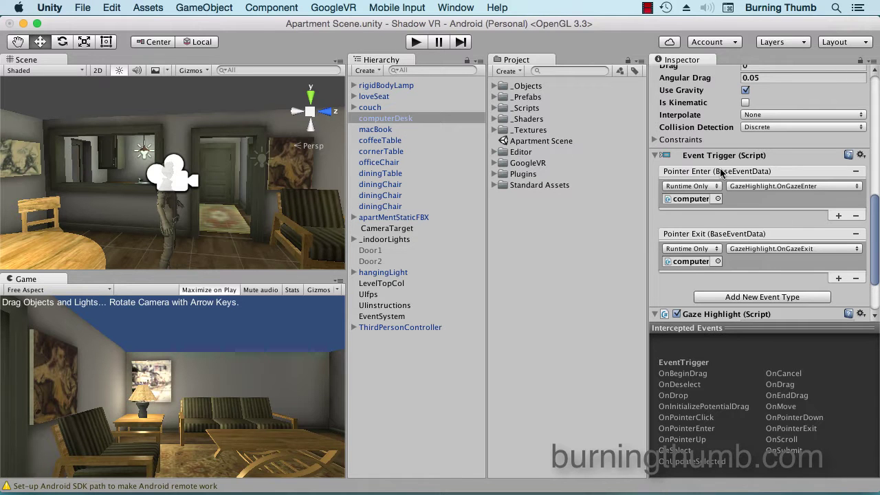
scroll(721, 172, up, 3)
scroll(721, 172, up, 3)
scroll(720, 172, up, 3)
scroll(721, 172, up, 3)
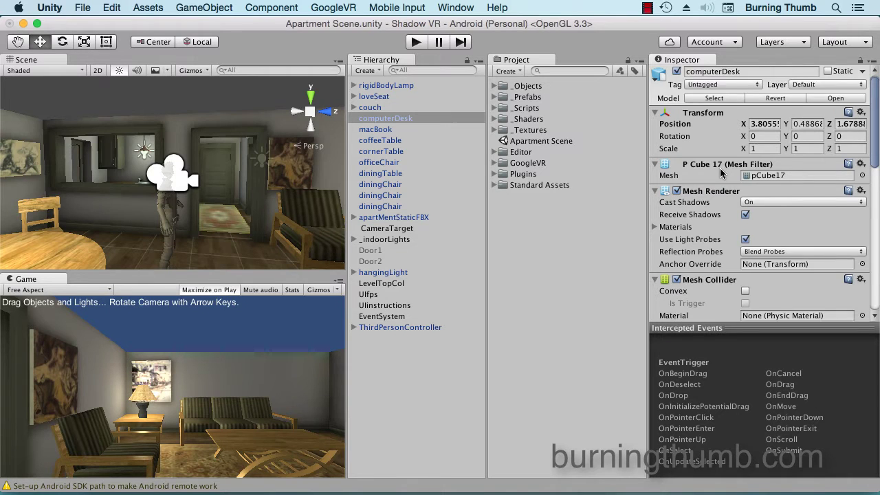
scroll(720, 172, down, 2)
scroll(721, 171, down, 1)
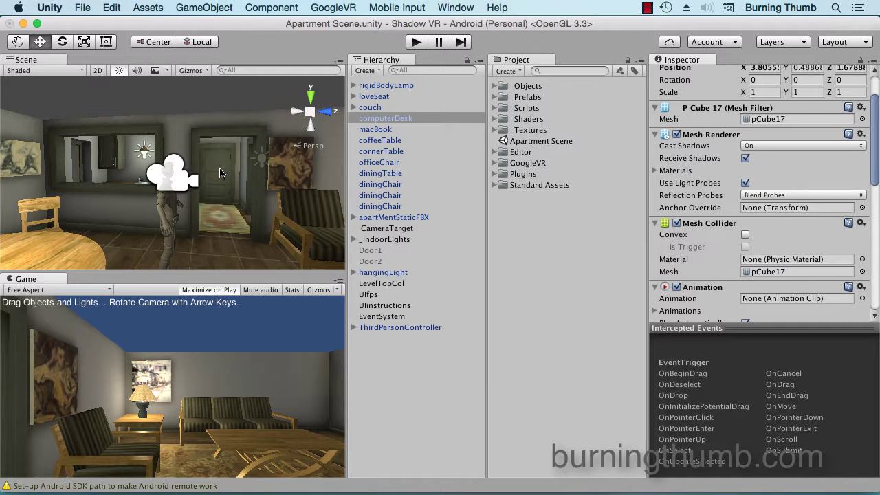
Step: Frame the computerDesk in the Scene view and set its Mesh Collider to Convex
click(376, 119)
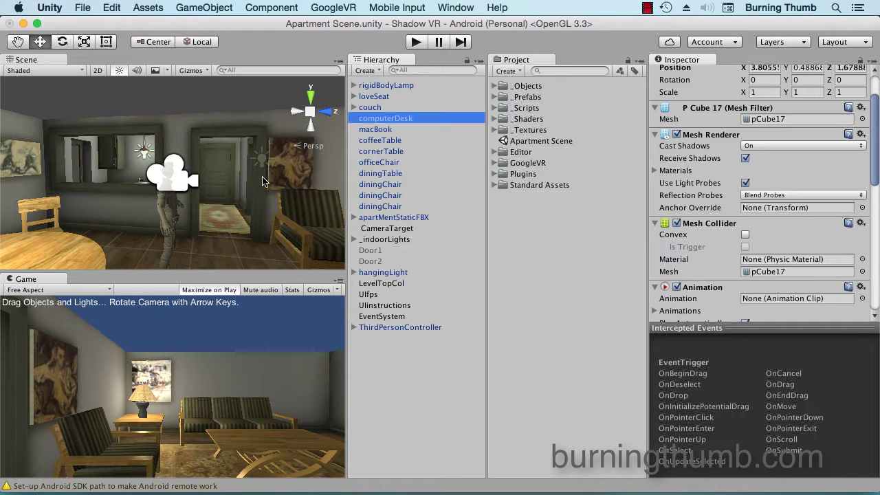
key(f)
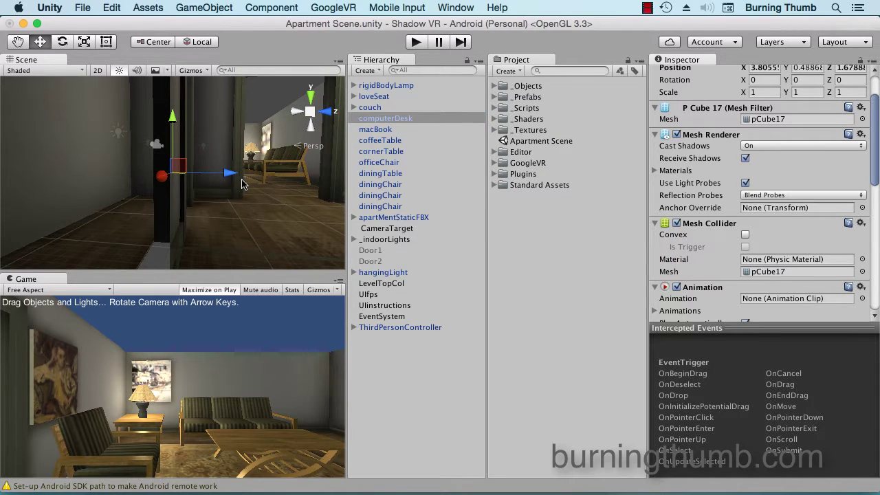
mouse_move(242, 183)
alt+mouse_down()
mouse_move(184, 163)
mouse_move(213, 162)
mouse_move(127, 220)
alt+mouse_up()
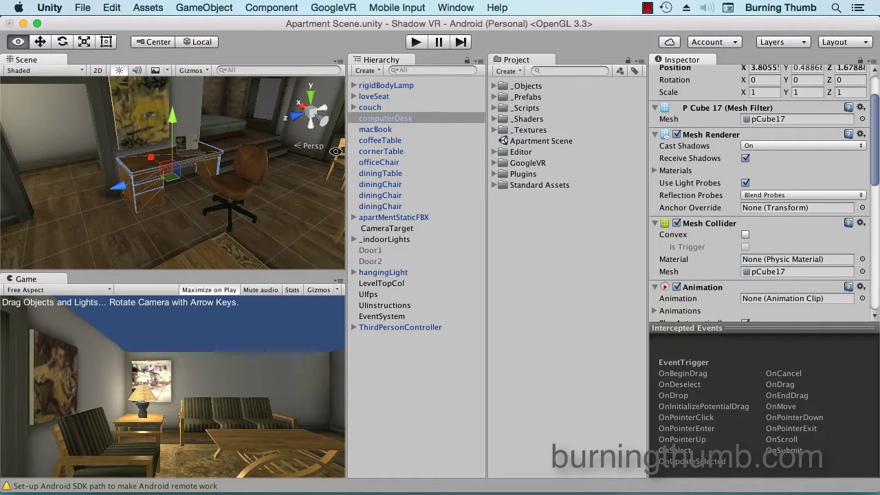
scroll(164, 191, up, 2)
scroll(163, 191, up, 2)
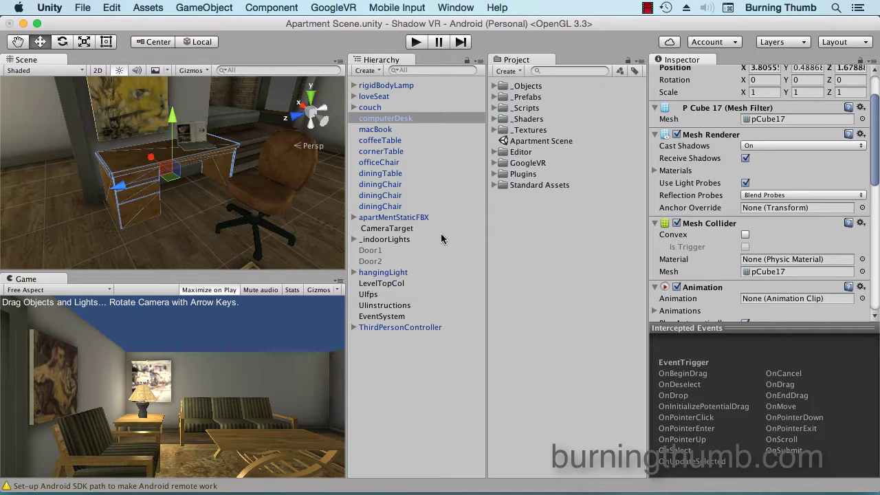
click(746, 235)
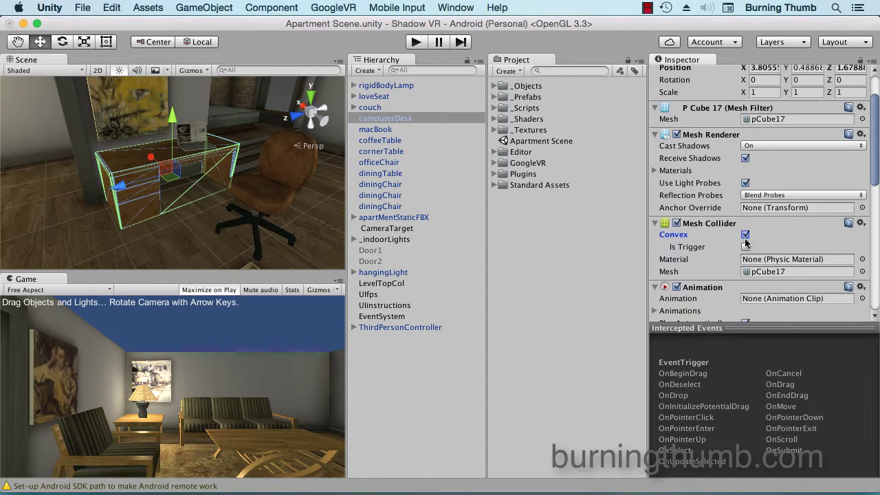
click(393, 132)
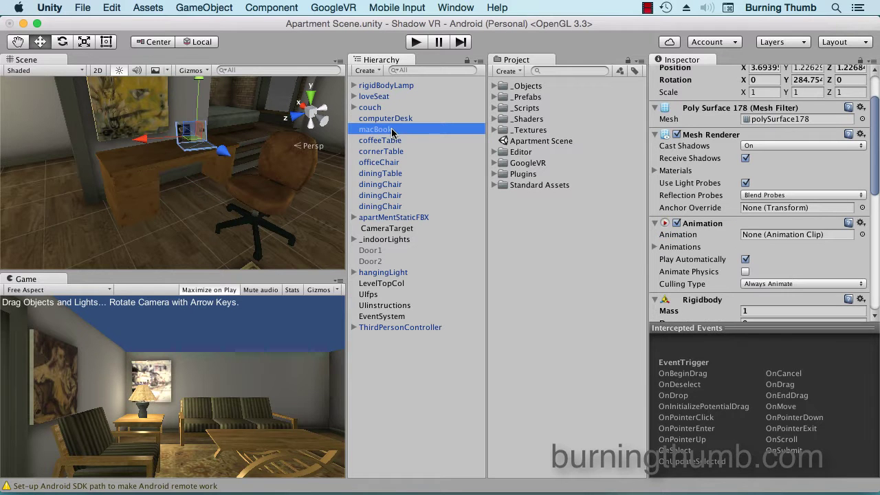
Step: Add a Mesh Collider to the macBook via Component > Physics and tick Convex
scroll(746, 223, down, 5)
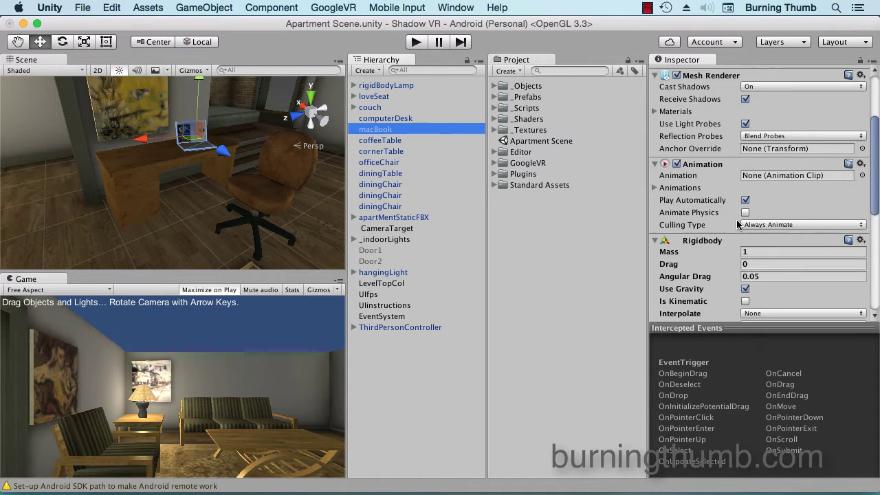
scroll(737, 226, up, 7)
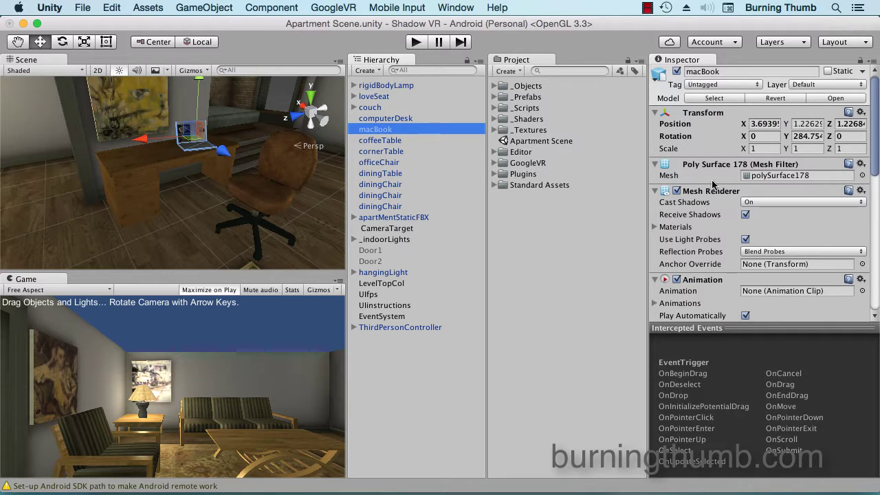
scroll(711, 209, down, 1)
scroll(714, 210, up, 1)
scroll(713, 210, down, 1)
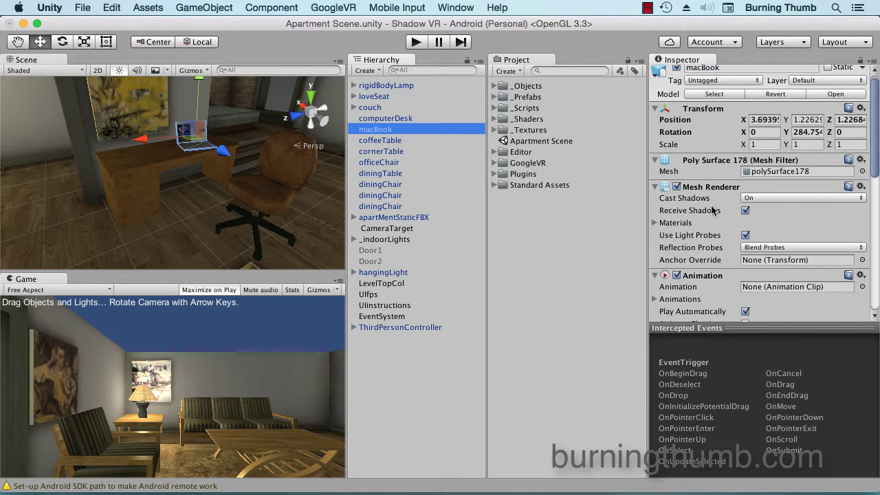
scroll(713, 210, down, 1)
scroll(713, 210, down, 3)
scroll(713, 210, down, 1)
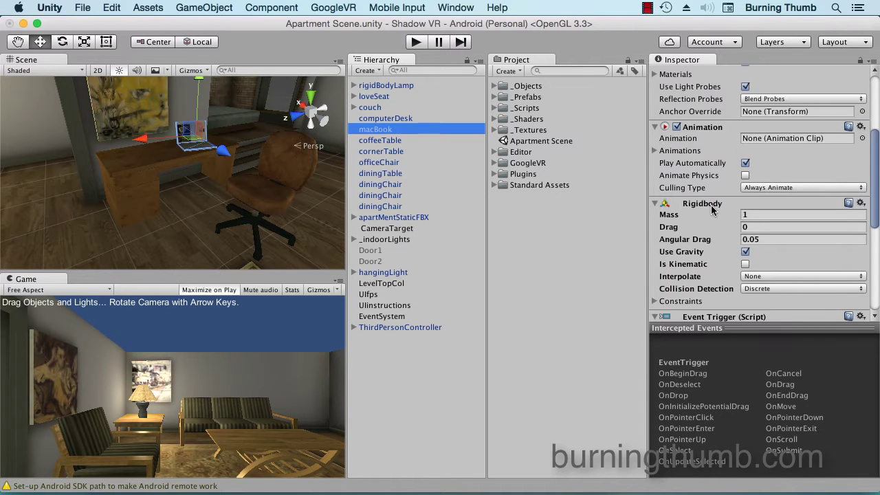
scroll(713, 209, down, 2)
scroll(713, 210, down, 2)
scroll(713, 210, down, 2)
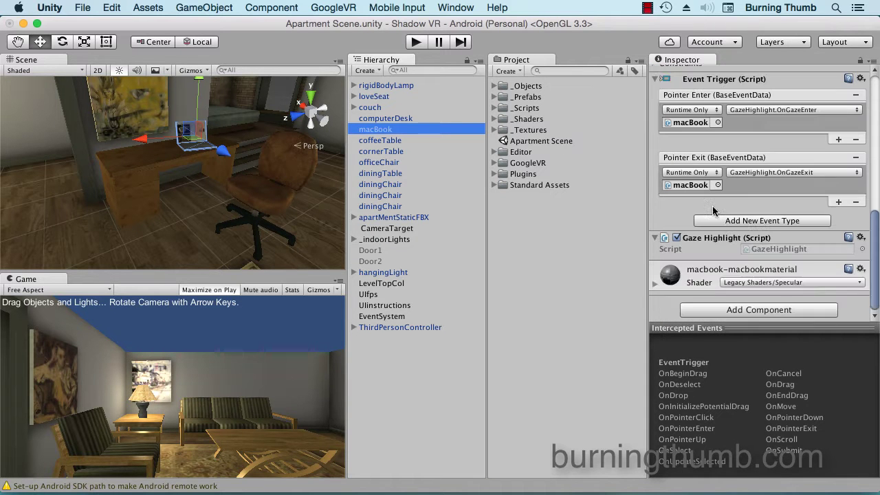
scroll(713, 210, up, 5)
scroll(713, 209, up, 6)
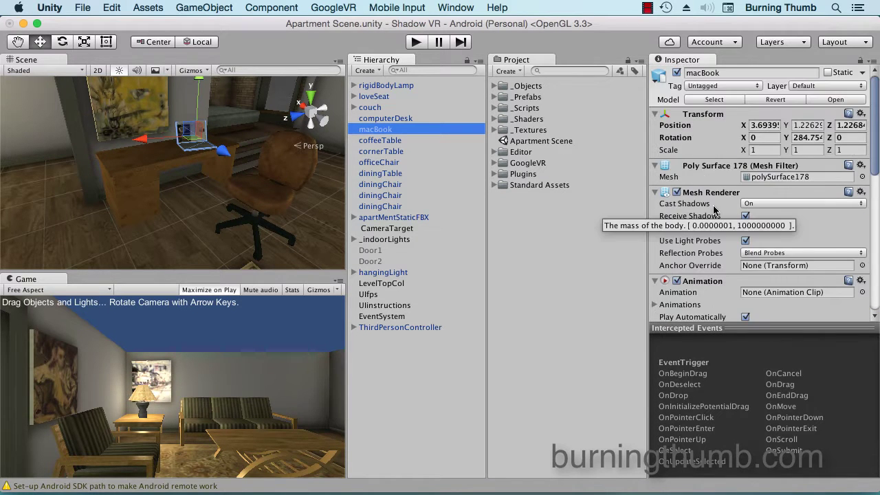
click(279, 7)
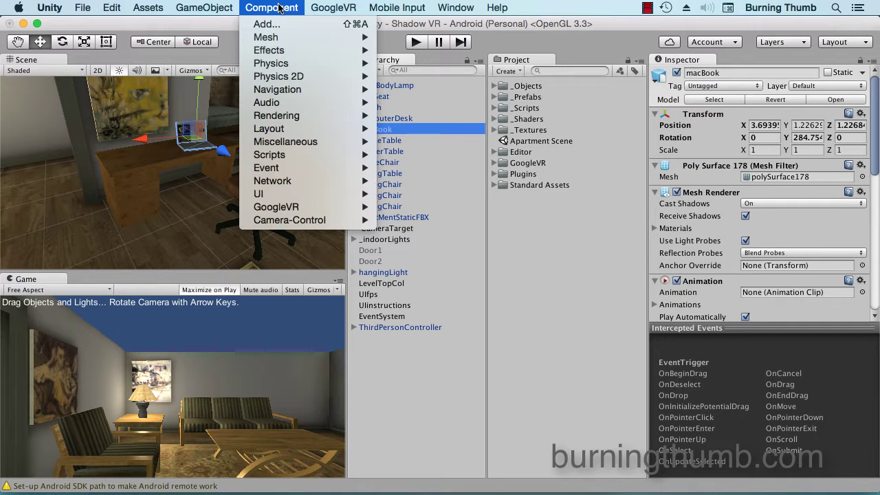
mouse_move(283, 63)
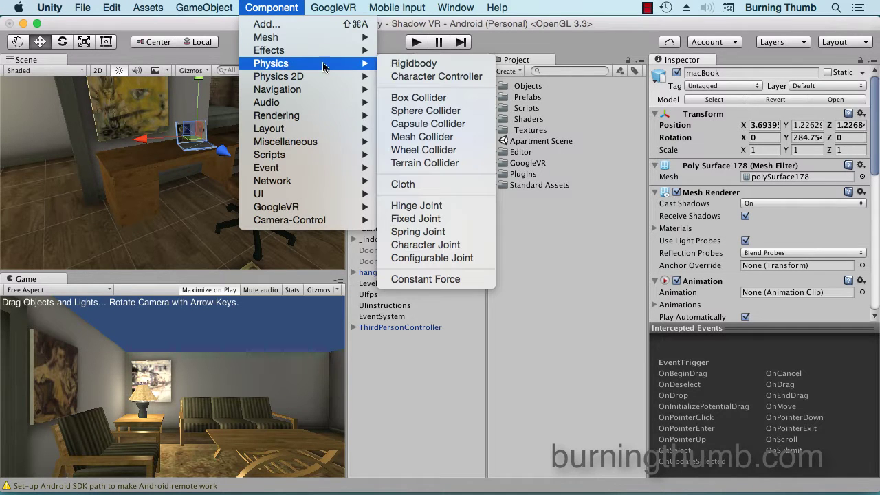
click(447, 137)
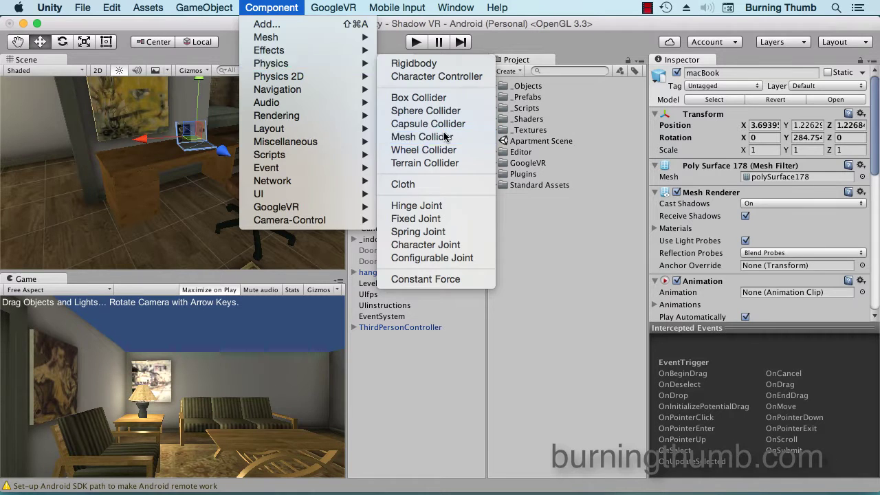
scroll(750, 196, down, 10)
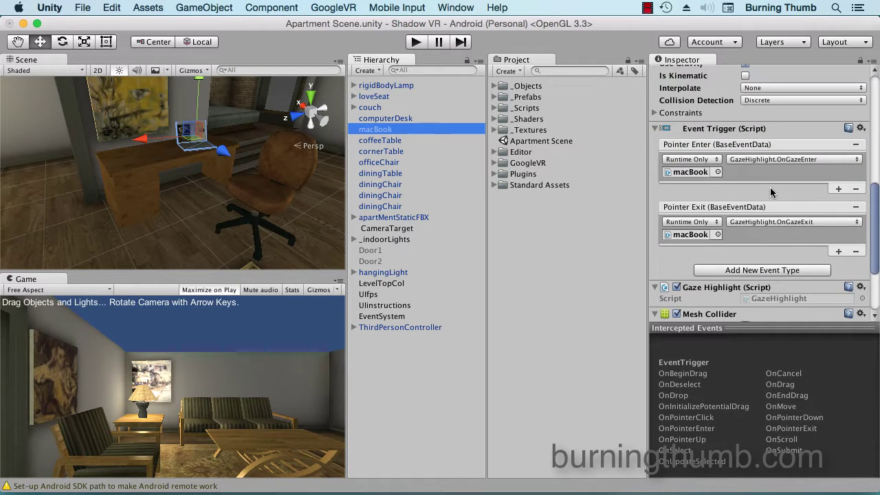
click(745, 212)
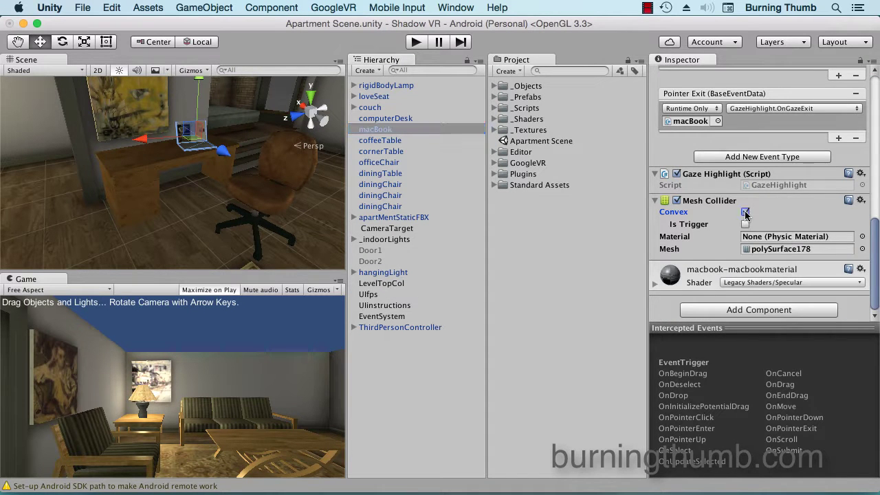
click(416, 43)
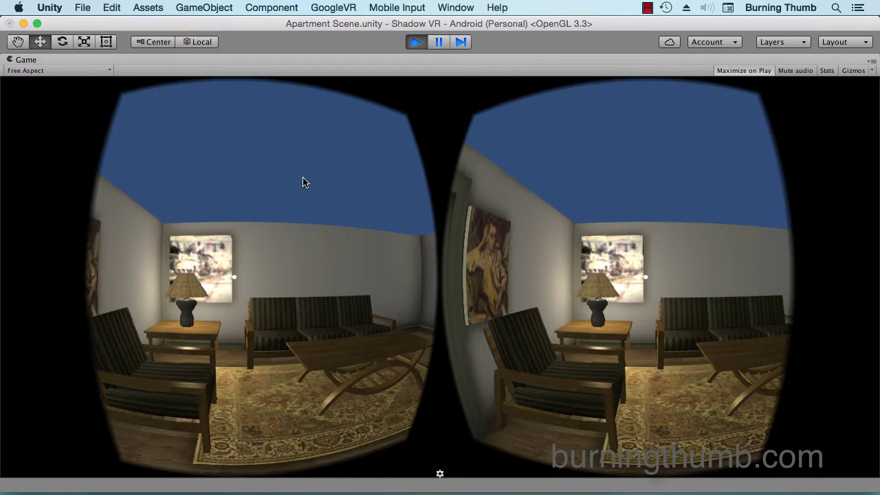
mouse_move(304, 182)
alt+mouse_down()
mouse_move(346, 216)
mouse_move(369, 221)
mouse_move(378, 194)
mouse_move(367, 191)
alt+mouse_up()
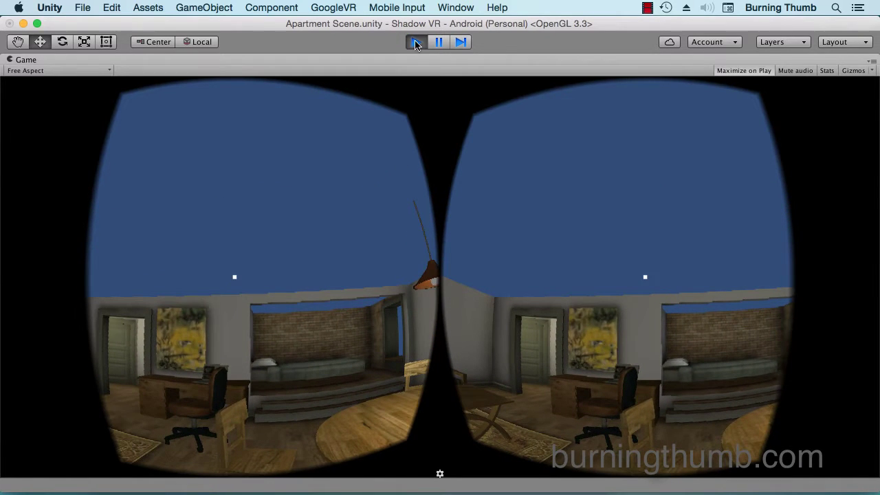
click(416, 43)
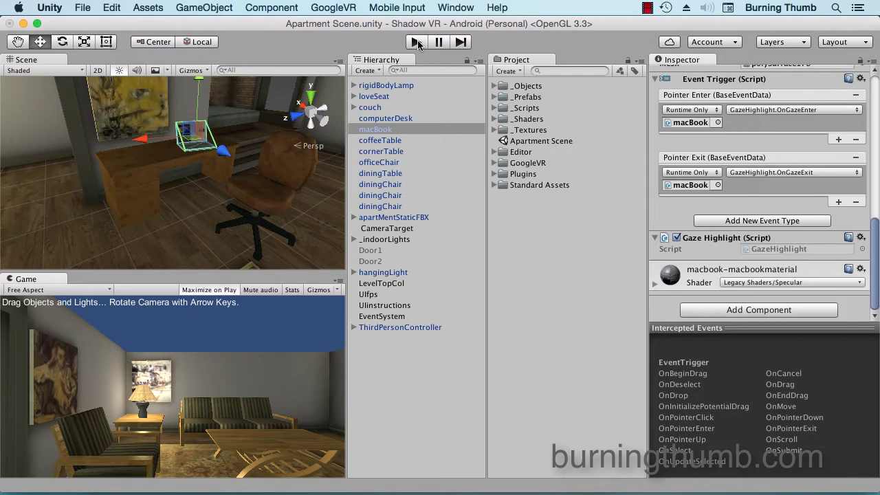